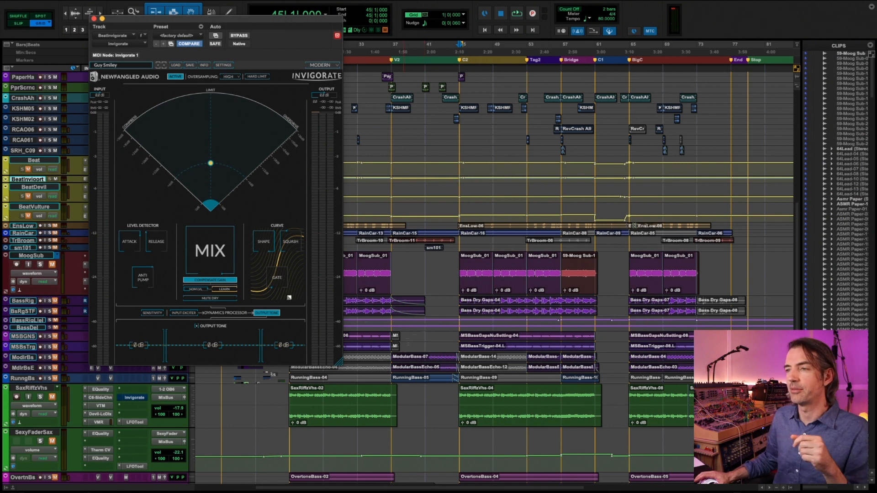
# Enlarge the Invigorate plug-in window and reposition it over the track list, leaving its controls fully in view.
pyautogui.moveTo(228, 21); pyautogui.dragTo(210, 24)
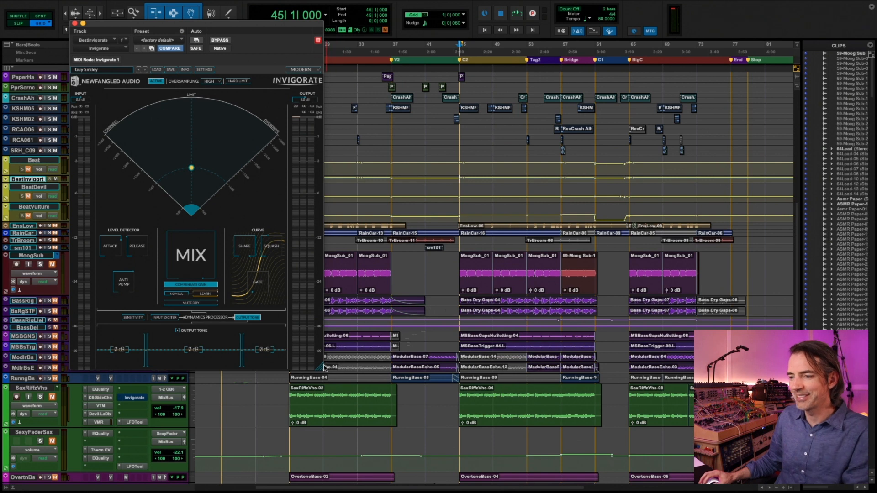
pyautogui.moveTo(320, 366); pyautogui.dragTo(417, 491)
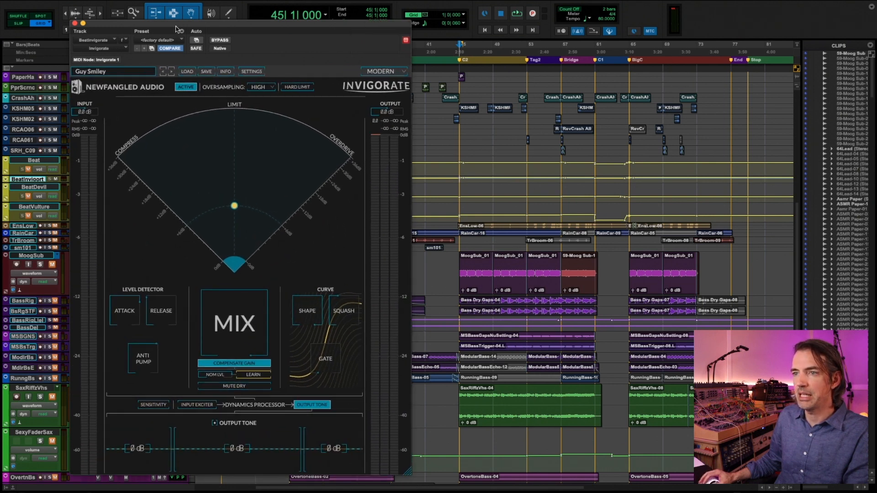
pyautogui.moveTo(175, 29); pyautogui.dragTo(162, 9)
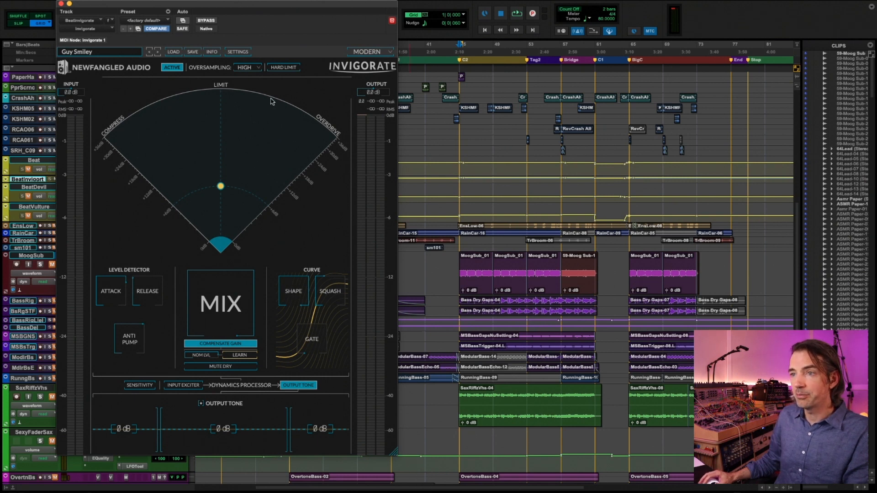
pyautogui.moveTo(254, 3); pyautogui.dragTo(258, 18)
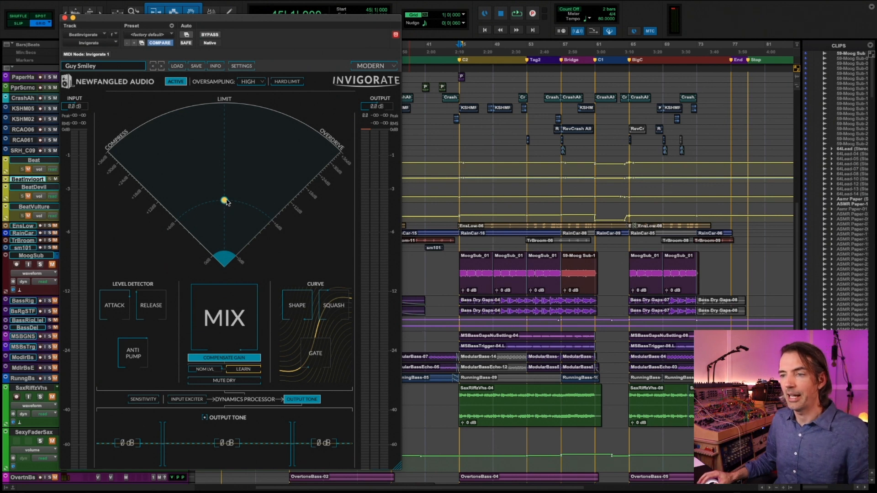
# Move the Invigorate control point through the Limit, Overdrive and Compress areas, ending just on the Overdrive side of centre at medium drive.
pyautogui.moveTo(212, 191); pyautogui.dragTo(226, 103)
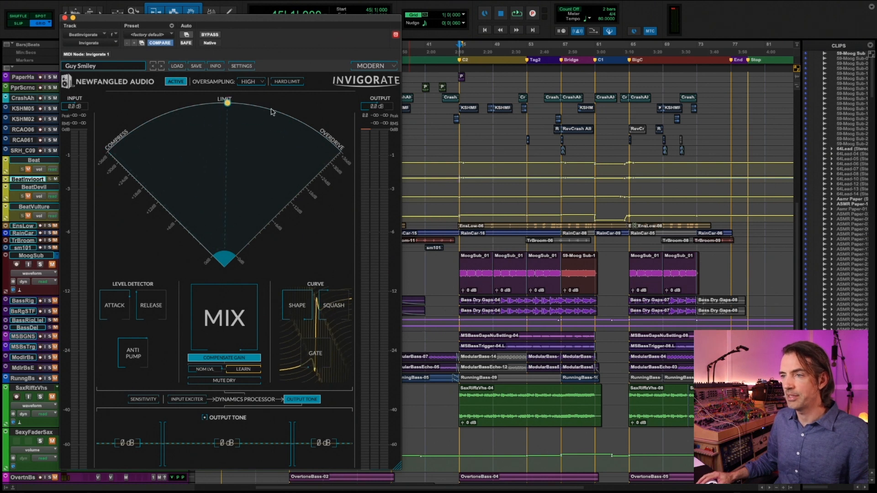
pyautogui.moveTo(341, 151); pyautogui.dragTo(223, 184)
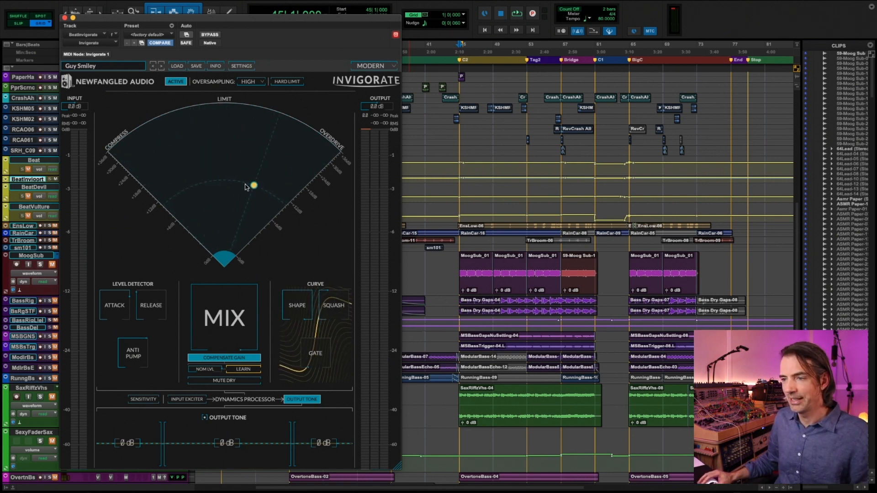
pyautogui.moveTo(252, 191); pyautogui.dragTo(165, 197)
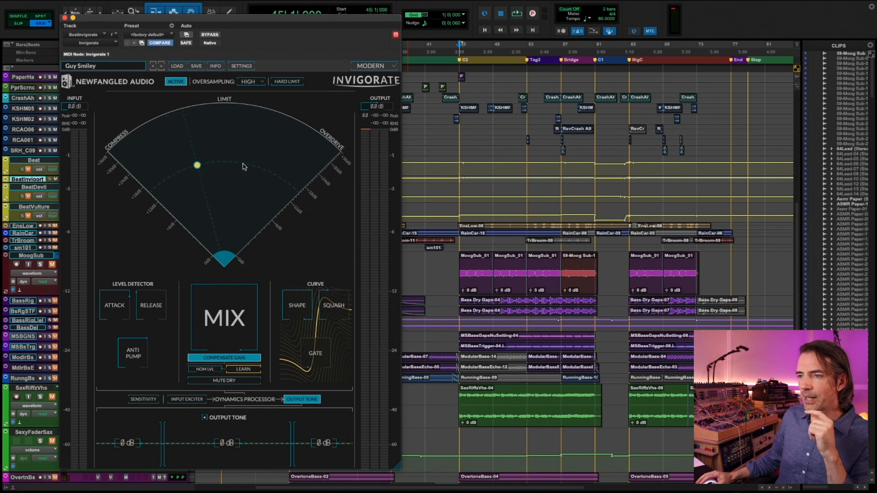
pyautogui.moveTo(243, 164); pyautogui.dragTo(235, 164)
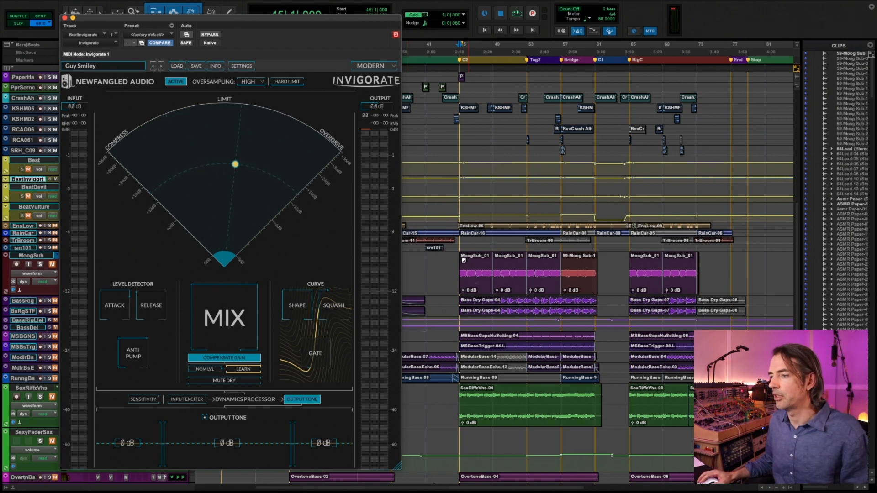
# Place the edit cursor on the Nails track shortly before the C2 marker, among the percussion tracks.
pyautogui.click(451, 259)
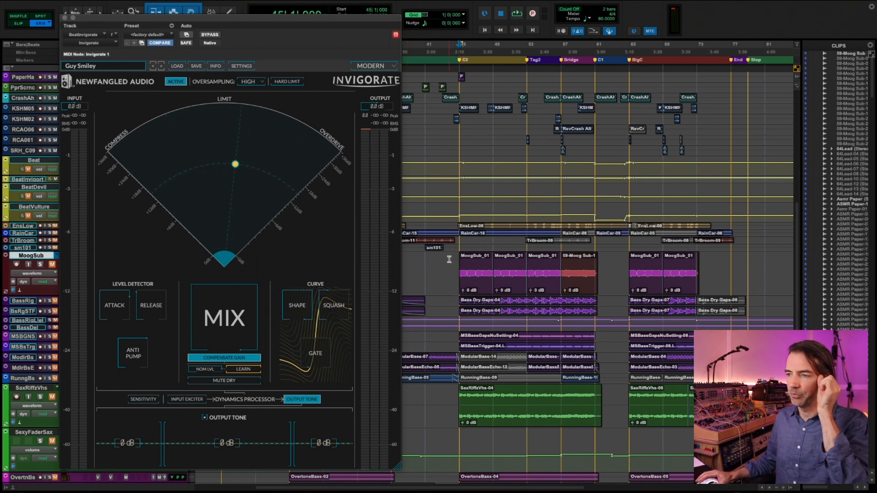
pyautogui.scroll(3, 449, 260)
pyautogui.scroll(4, 448, 261)
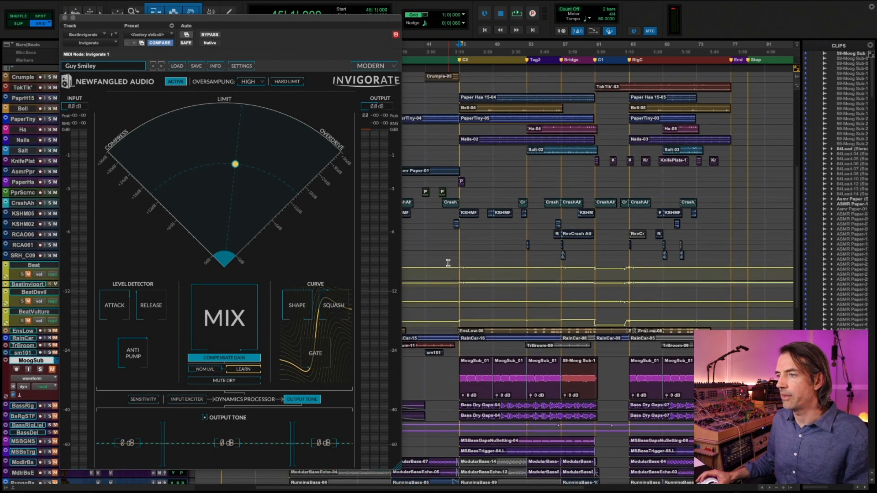
pyautogui.click(443, 176)
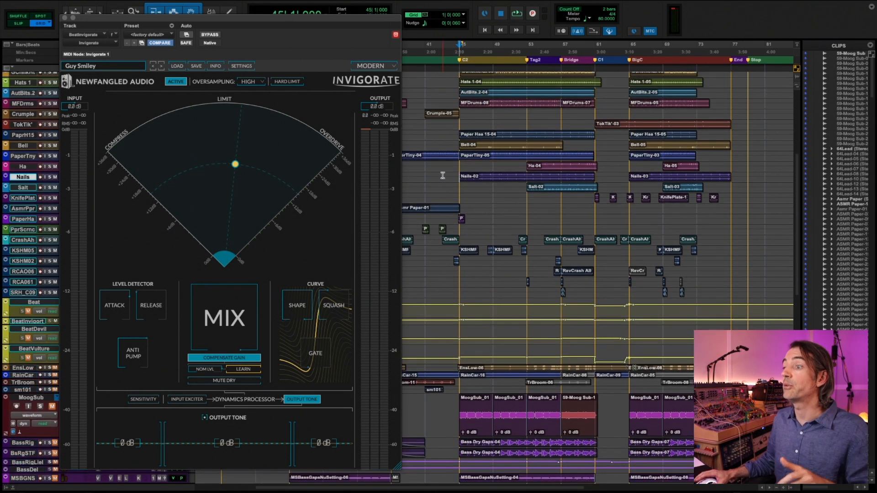
pyautogui.scroll(3, 452, 199)
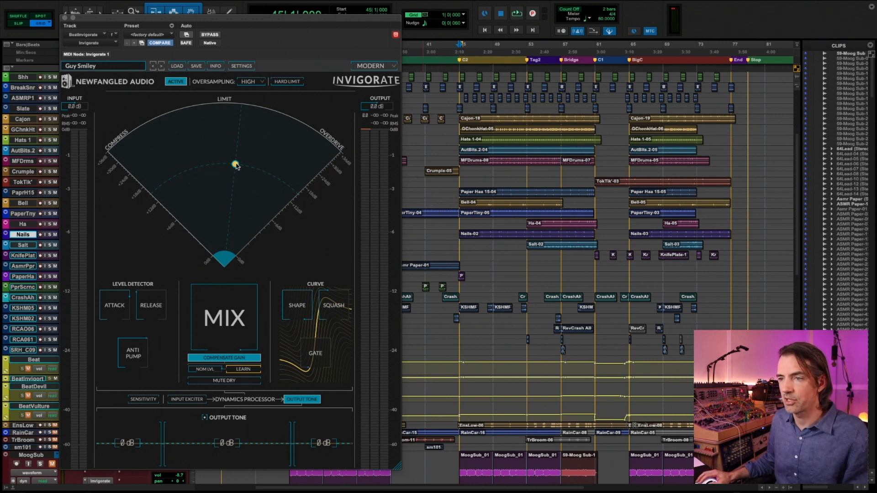
# Audition the mix while moving the control point towards Compress, ending low on the Compress edge.
pyautogui.press('space')
pyautogui.moveTo(236, 165)
pyautogui.mouseDown()
pyautogui.moveTo(222, 256)
pyautogui.moveTo(226, 126)
pyautogui.moveTo(170, 137)
pyautogui.moveTo(127, 160)
pyautogui.moveTo(190, 164)
pyautogui.moveTo(190, 143)
pyautogui.moveTo(313, 151)
pyautogui.moveTo(317, 142)
pyautogui.moveTo(325, 159)
pyautogui.moveTo(341, 161)
pyautogui.moveTo(276, 227)
pyautogui.moveTo(268, 250)
pyautogui.moveTo(229, 244)
pyautogui.moveTo(246, 238)
pyautogui.moveTo(239, 235)
pyautogui.moveTo(222, 253)
pyautogui.moveTo(220, 212)
pyautogui.moveTo(183, 219)
pyautogui.moveTo(193, 213)
pyautogui.mouseUp()
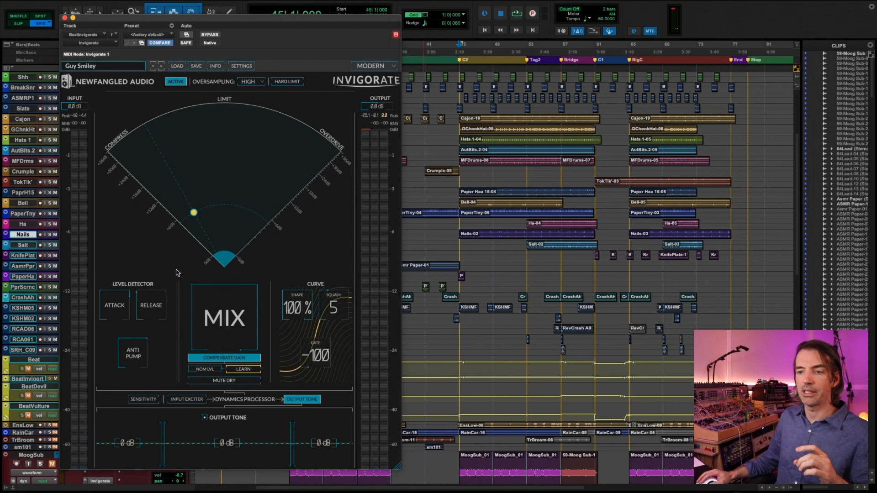
pyautogui.moveTo(121, 355)
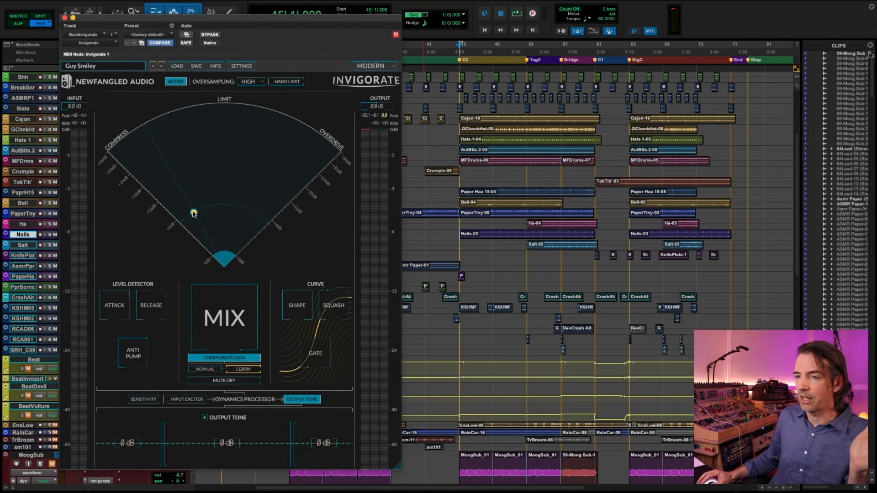
pyautogui.moveTo(193, 214); pyautogui.dragTo(185, 225)
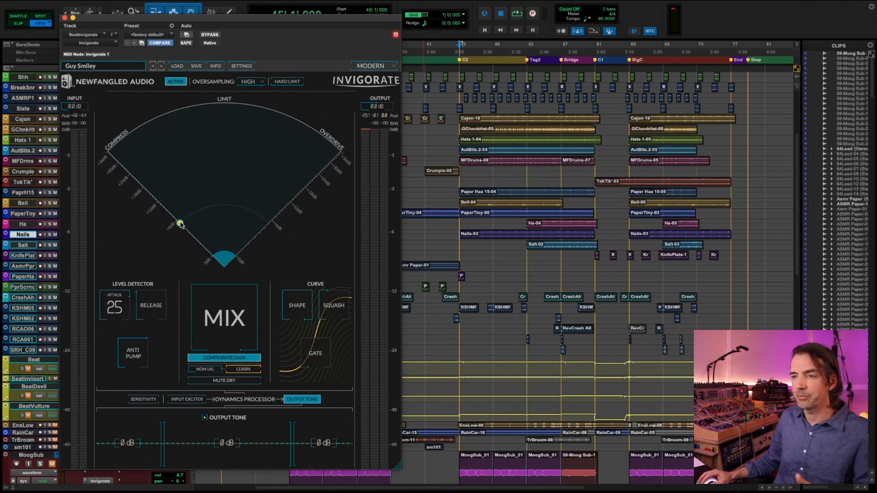
# Raise the control point to mid drive under Limit, and shift it back to a blend between Compress and Limit.
pyautogui.moveTo(180, 223); pyautogui.dragTo(227, 164)
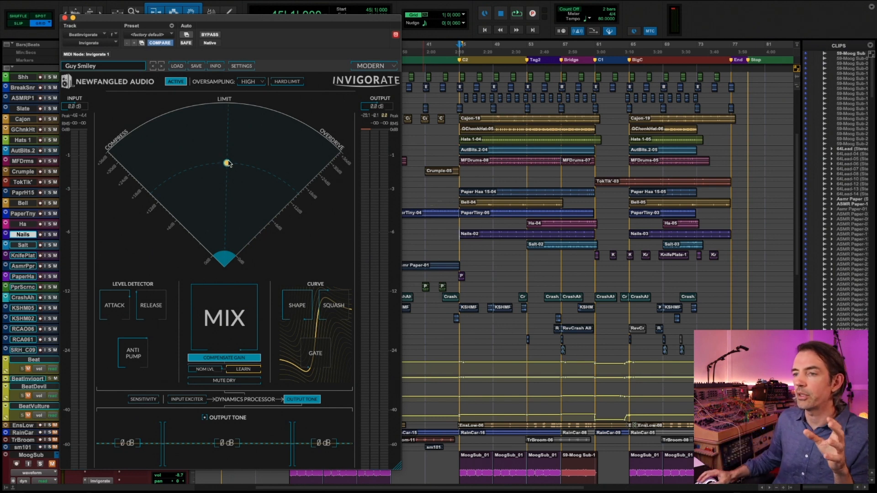
pyautogui.moveTo(192, 174)
pyautogui.mouseDown()
pyautogui.moveTo(160, 193)
pyautogui.moveTo(216, 161)
pyautogui.moveTo(168, 177)
pyautogui.moveTo(219, 160)
pyautogui.moveTo(175, 172)
pyautogui.mouseUp()
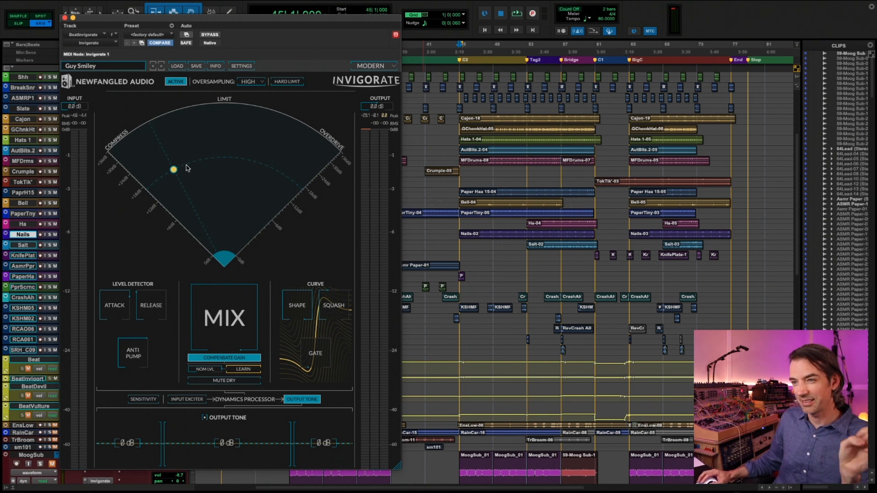
pyautogui.moveTo(176, 173); pyautogui.dragTo(193, 181)
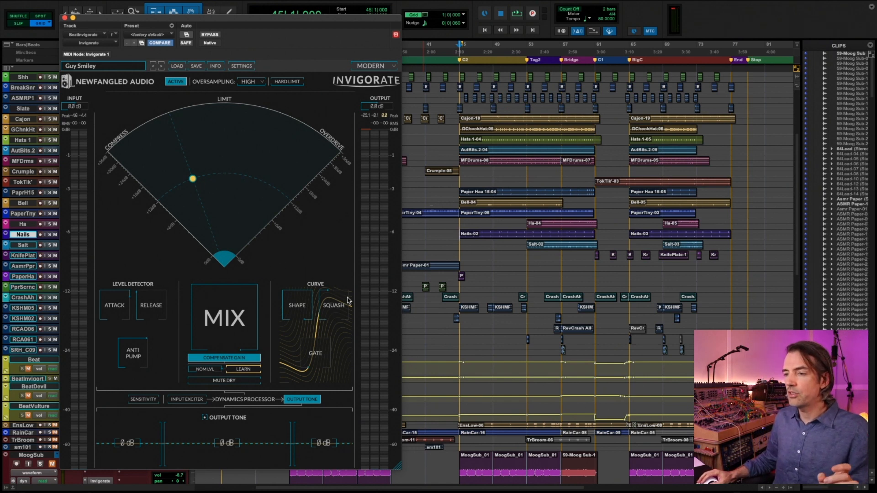
# Lower the curve's Shape to 8% and move the control point up under Limit and over towards Compress at high drive.
pyautogui.moveTo(300, 316)
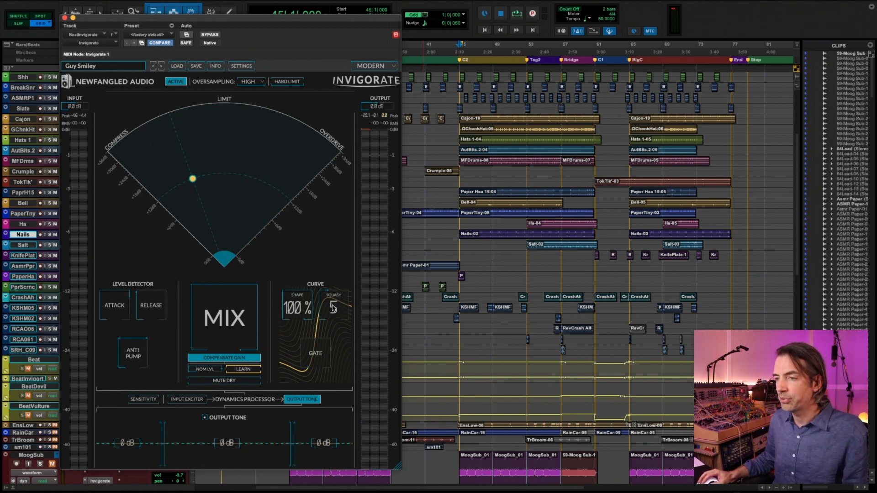
pyautogui.moveTo(296, 305); pyautogui.dragTo(285, 344)
pyautogui.moveTo(209, 166); pyautogui.dragTo(224, 123)
pyautogui.moveTo(300, 313); pyautogui.dragTo(278, 342)
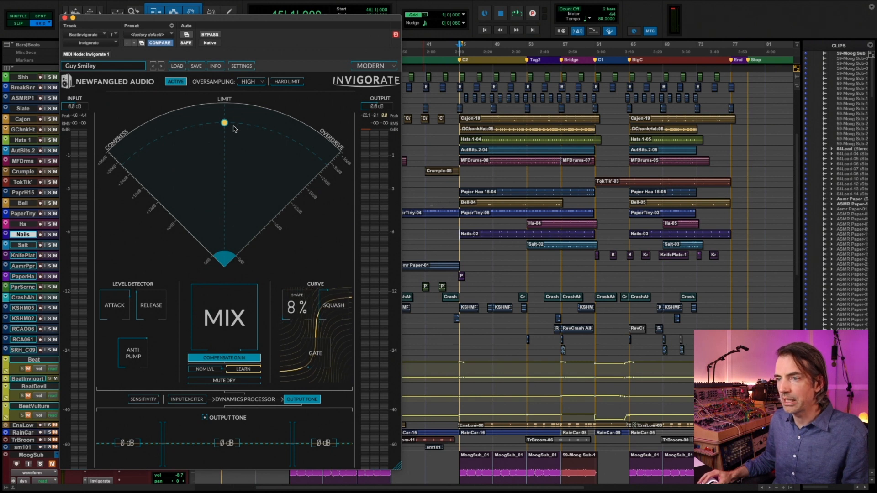
pyautogui.moveTo(224, 123); pyautogui.dragTo(154, 149)
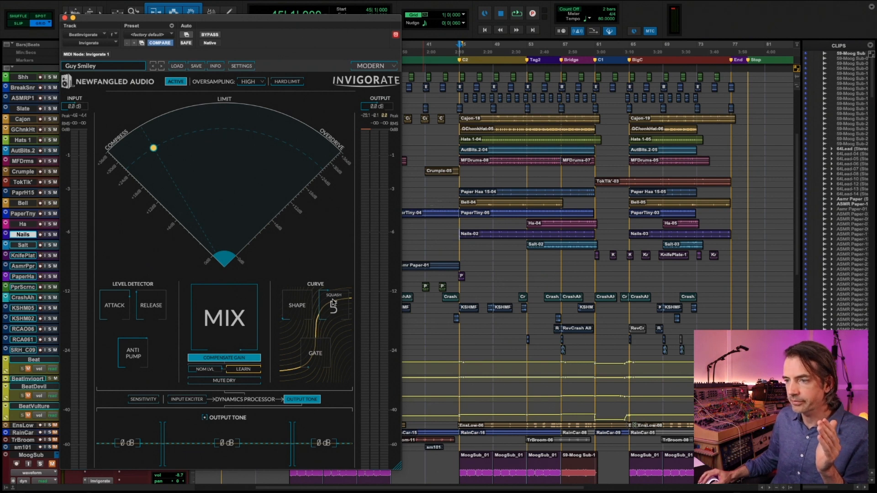
# Raise the curve's Shape to 92%, bring it back down to 45%, and set Squash to 10.
pyautogui.moveTo(304, 302); pyautogui.dragTo(310, 285)
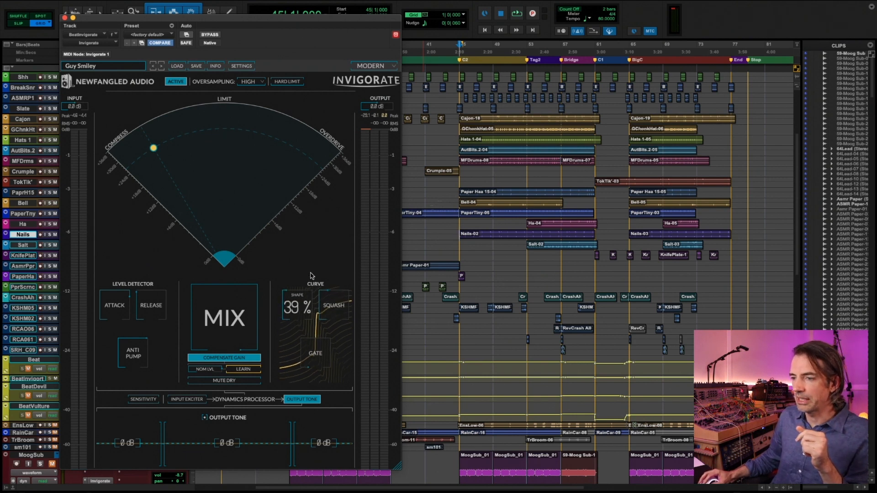
pyautogui.moveTo(318, 238); pyautogui.dragTo(327, 215)
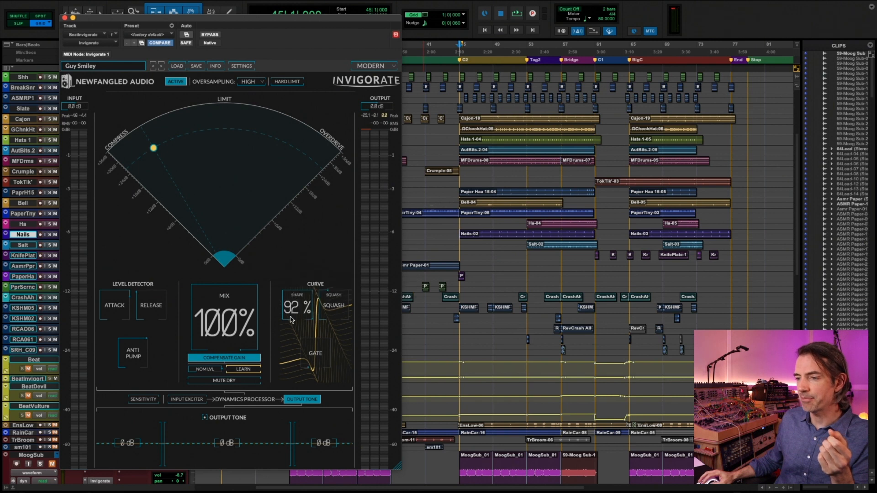
pyautogui.moveTo(290, 319); pyautogui.dragTo(292, 338)
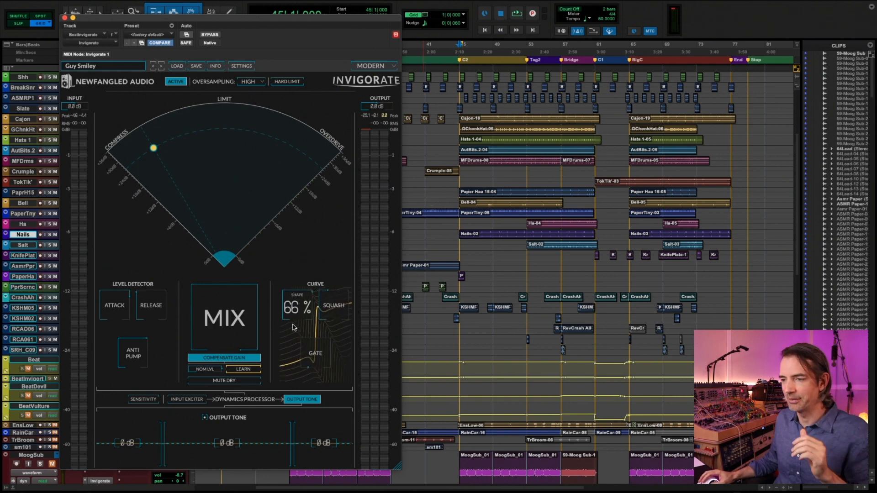
pyautogui.moveTo(346, 292); pyautogui.dragTo(350, 274)
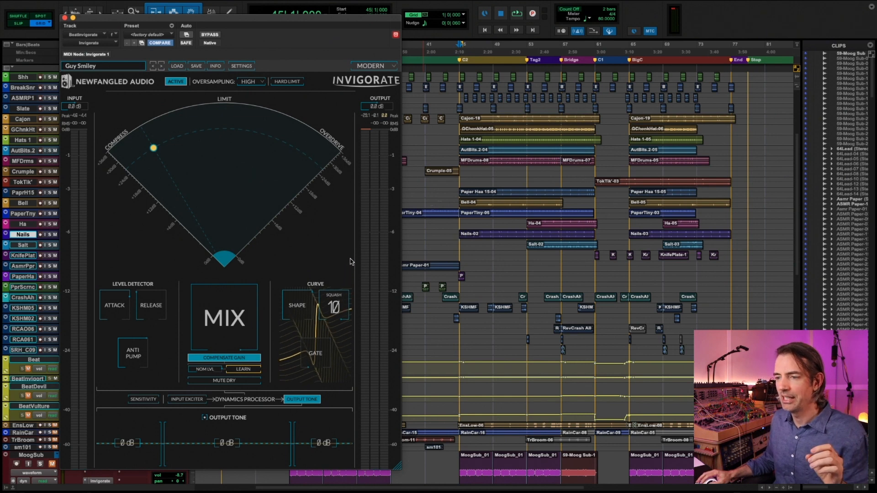
pyautogui.moveTo(305, 310)
pyautogui.mouseDown()
pyautogui.moveTo(301, 338)
pyautogui.moveTo(296, 312)
pyautogui.mouseUp()
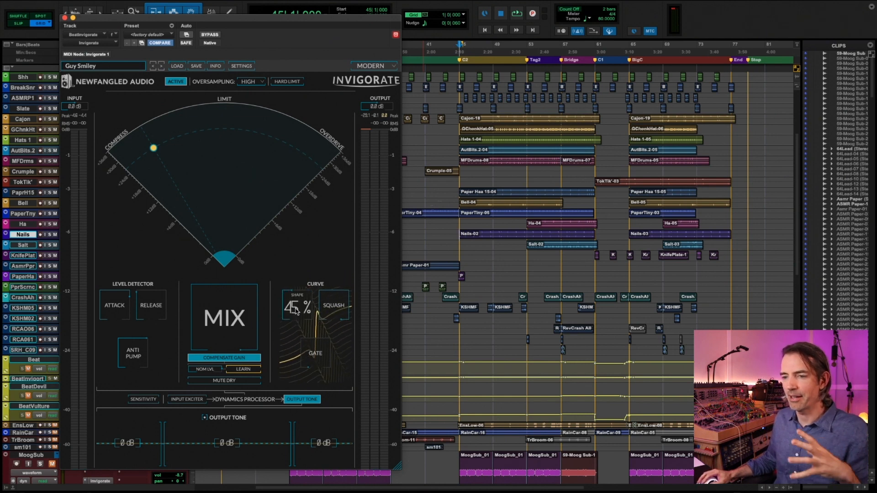
# Move the control point across to a high-drive position on the Overdrive edge and start playback.
pyautogui.moveTo(156, 150); pyautogui.dragTo(222, 140)
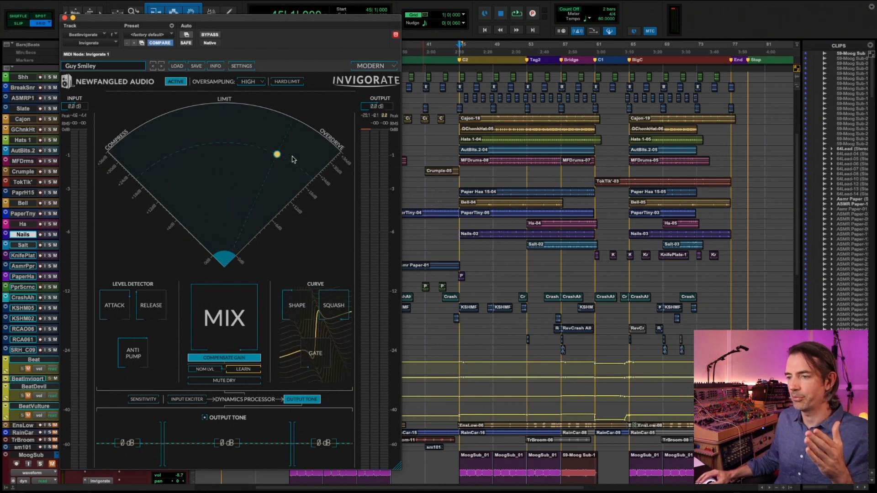
pyautogui.moveTo(293, 159); pyautogui.dragTo(312, 164)
pyautogui.press('space')
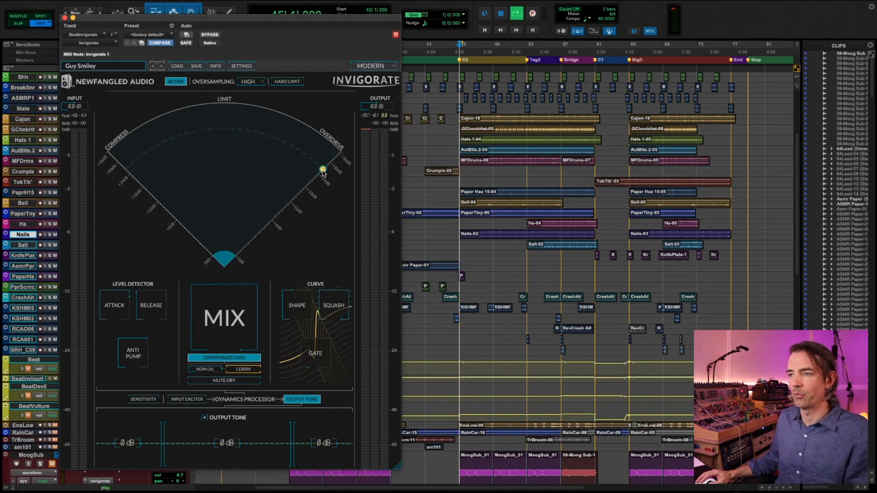
# Set Shape to 100% and Squash to 1 during playback, and move the control point high up on the Compress edge.
pyautogui.moveTo(304, 308); pyautogui.dragTo(323, 248)
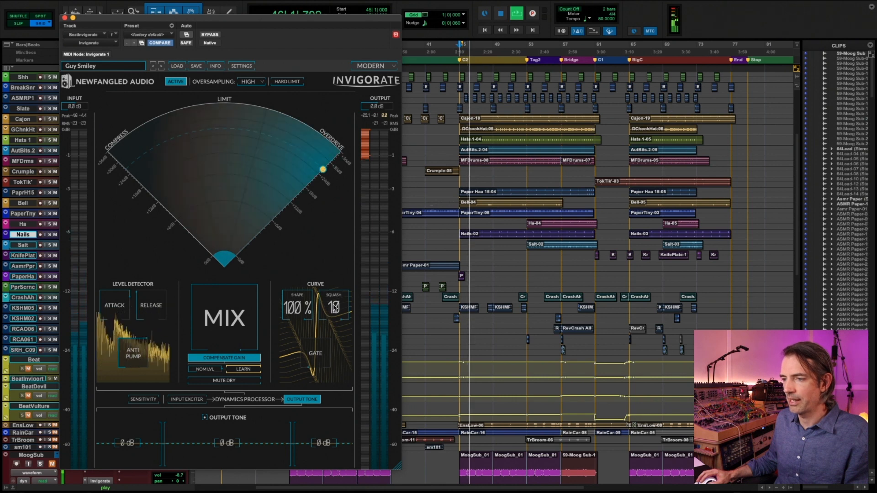
pyautogui.moveTo(329, 314); pyautogui.dragTo(309, 416)
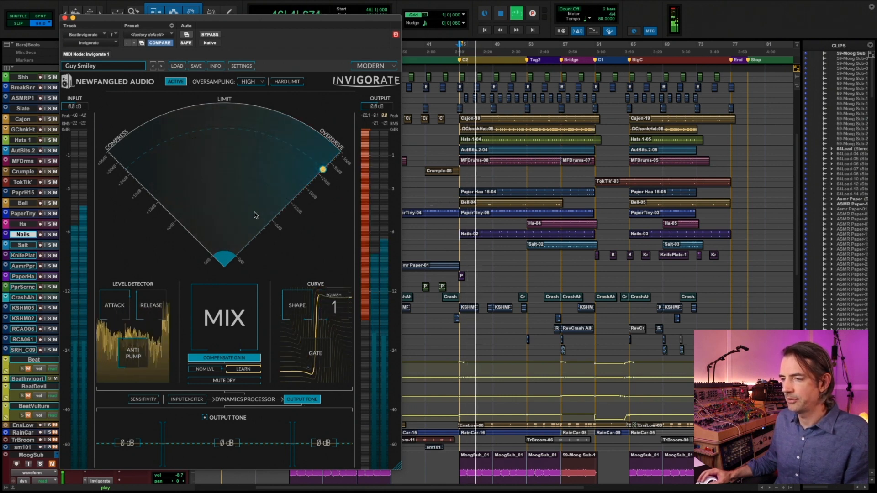
pyautogui.moveTo(266, 149); pyautogui.dragTo(122, 166)
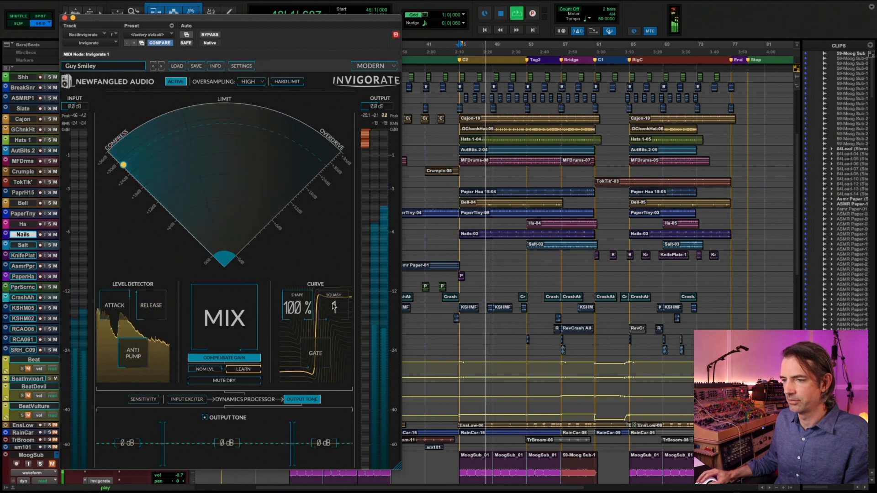
# Raise Squash to 10, set the curve's Shape to 50%, and bring Squash back down while the mix plays.
pyautogui.moveTo(334, 303); pyautogui.dragTo(350, 182)
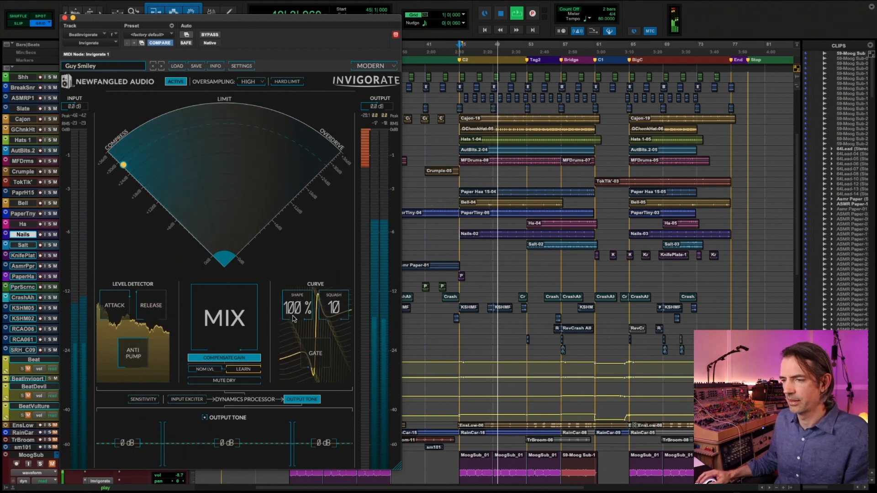
pyautogui.moveTo(291, 306); pyautogui.dragTo(287, 358)
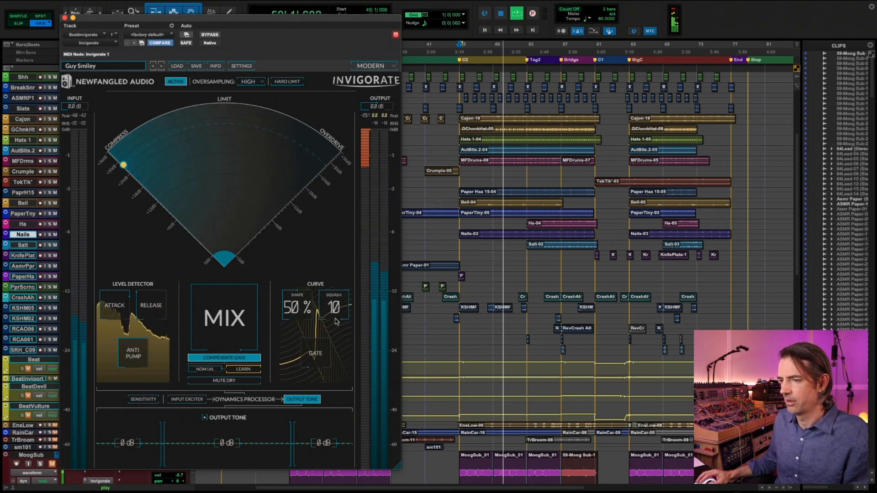
pyautogui.moveTo(337, 314); pyautogui.dragTo(330, 354)
# Move the control point to a high-drive position directly under Limit and restart playback.
pyautogui.moveTo(123, 163); pyautogui.dragTo(221, 137)
pyautogui.press('space')
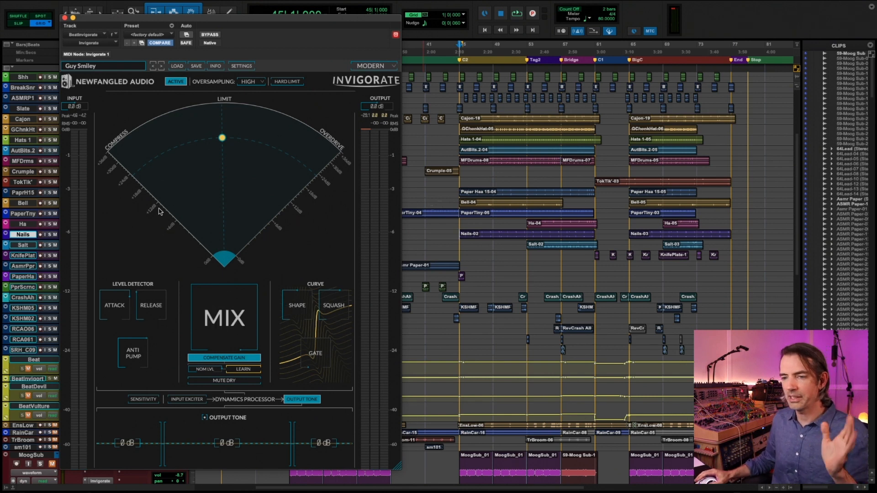
pyautogui.press('space')
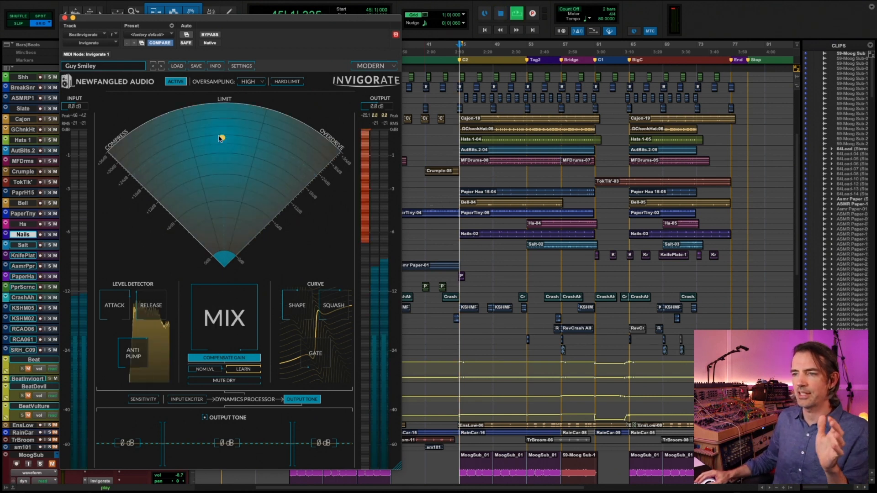
# Move the control point high up on the Compress edge and set the curve to Shape 0% and Squash 5 during playback.
pyautogui.moveTo(222, 137); pyautogui.dragTo(132, 172)
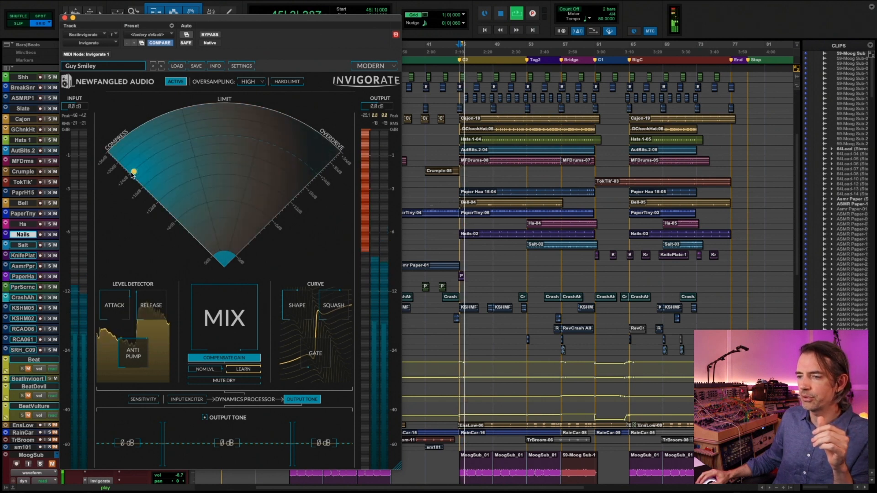
pyautogui.moveTo(303, 311); pyautogui.dragTo(303, 347)
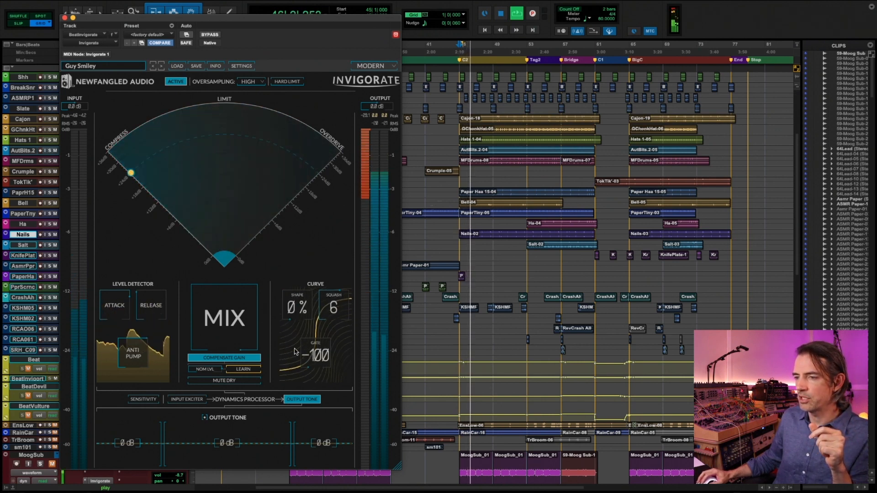
pyautogui.moveTo(335, 307); pyautogui.dragTo(326, 323)
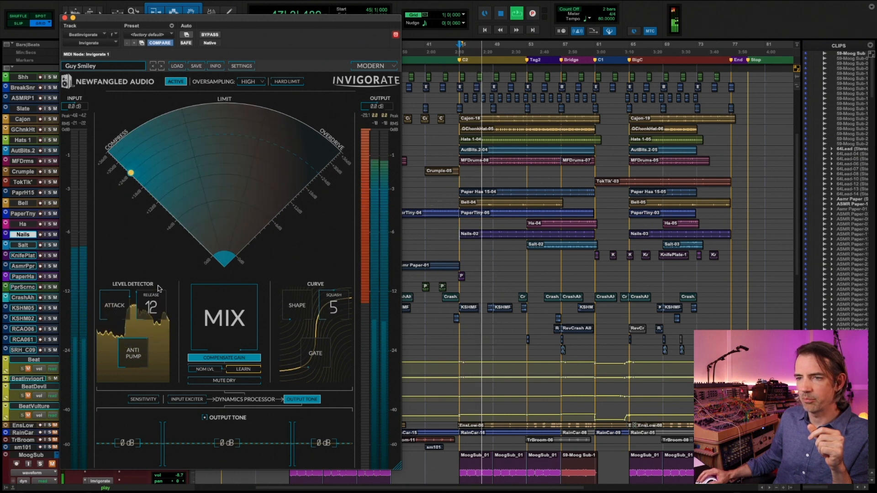
pyautogui.moveTo(129, 173); pyautogui.dragTo(120, 164)
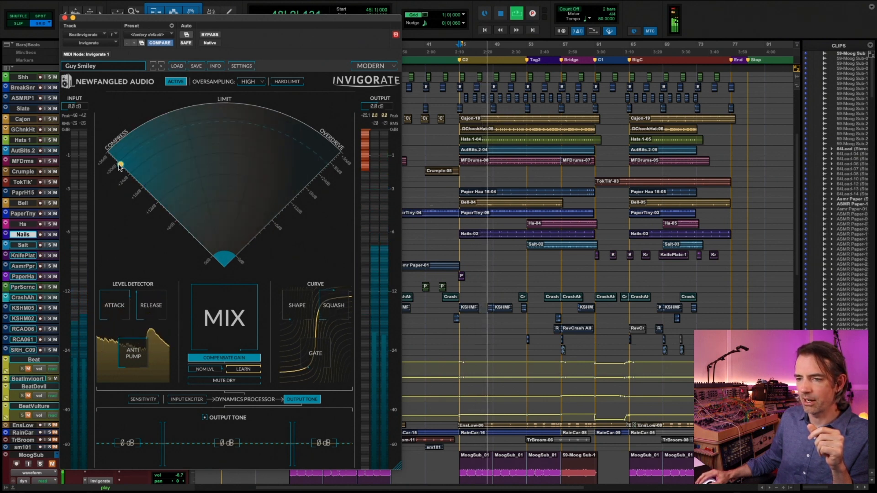
# Lengthen the level detector's Release and shorten its Attack while the mix plays, and audition the result from the start of the section.
pyautogui.moveTo(154, 312); pyautogui.dragTo(165, 277)
pyautogui.moveTo(114, 305); pyautogui.dragTo(108, 345)
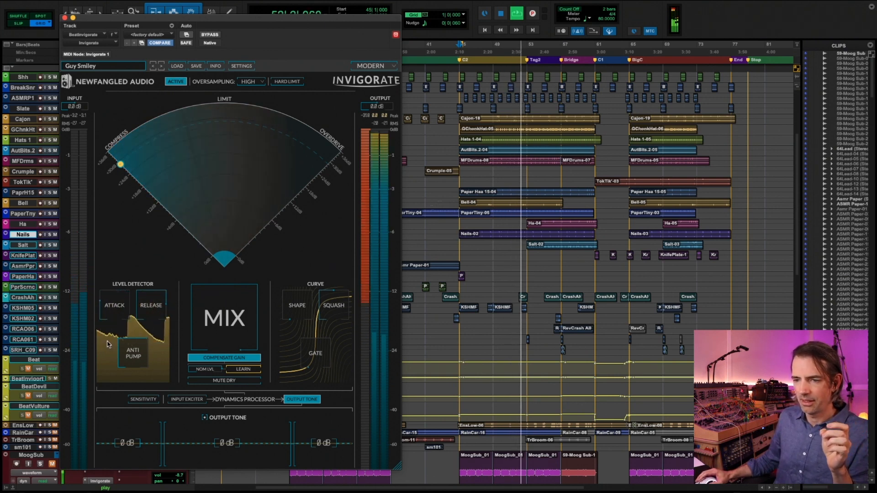
pyautogui.press('space')
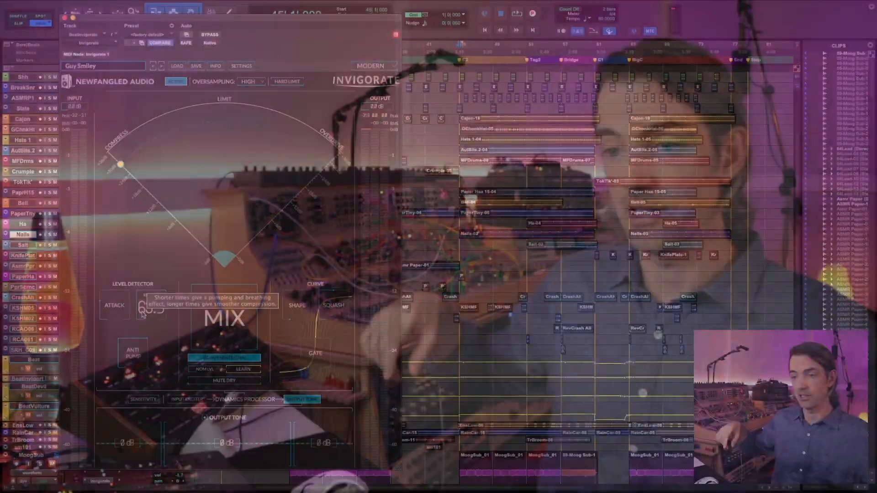
pyautogui.press('space')
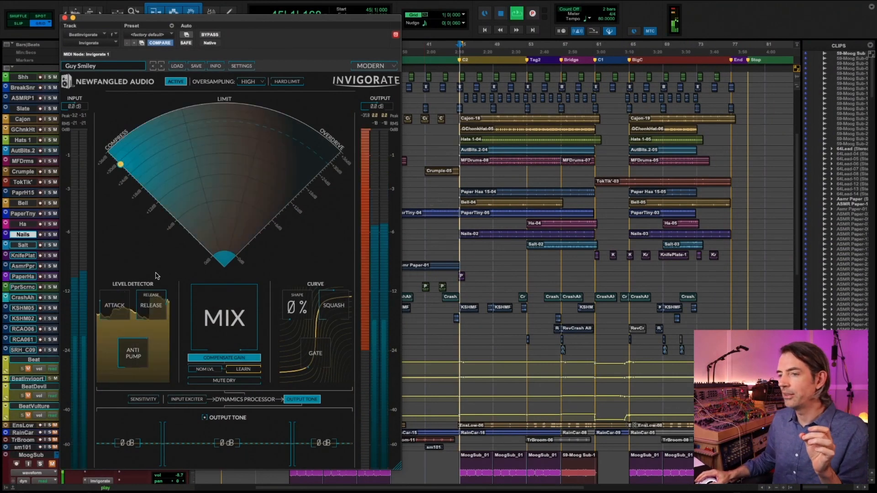
pyautogui.press('space')
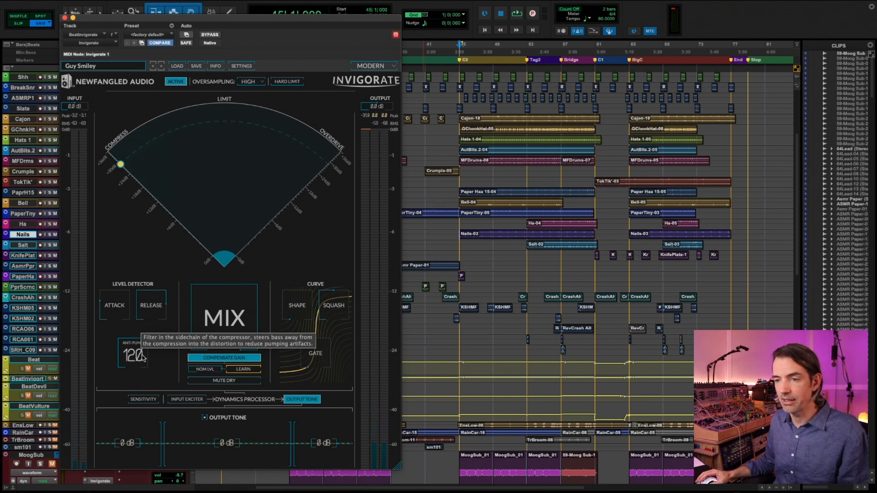
# Raise Anti Pump to 200 during playback, turn it far back down, and stop the mix.
pyautogui.press('space')
pyautogui.moveTo(137, 356); pyautogui.dragTo(144, 317)
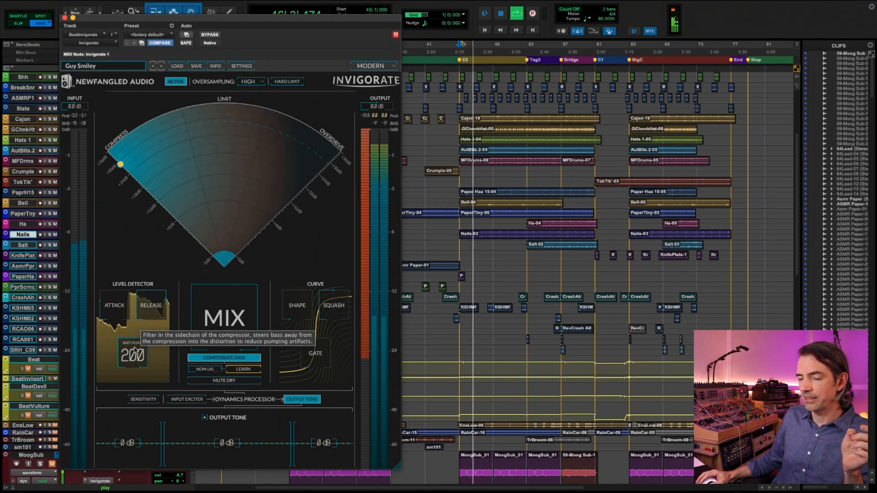
pyautogui.moveTo(136, 349); pyautogui.dragTo(106, 471)
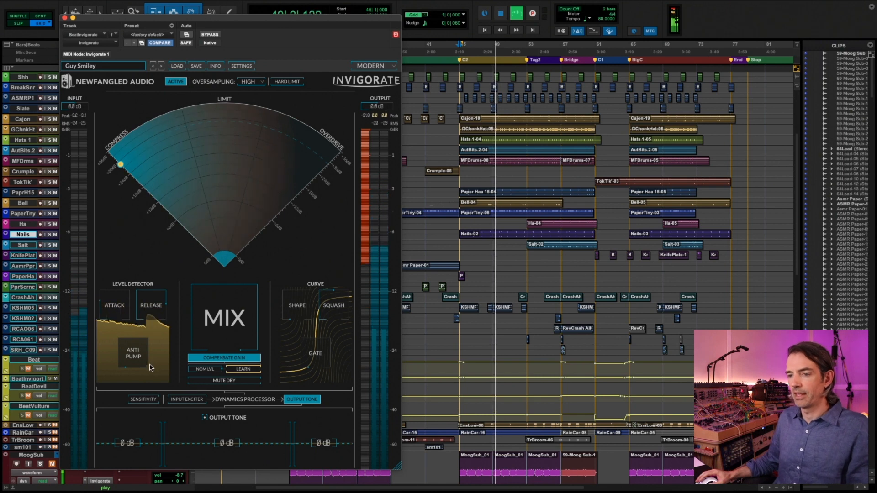
pyautogui.press('space')
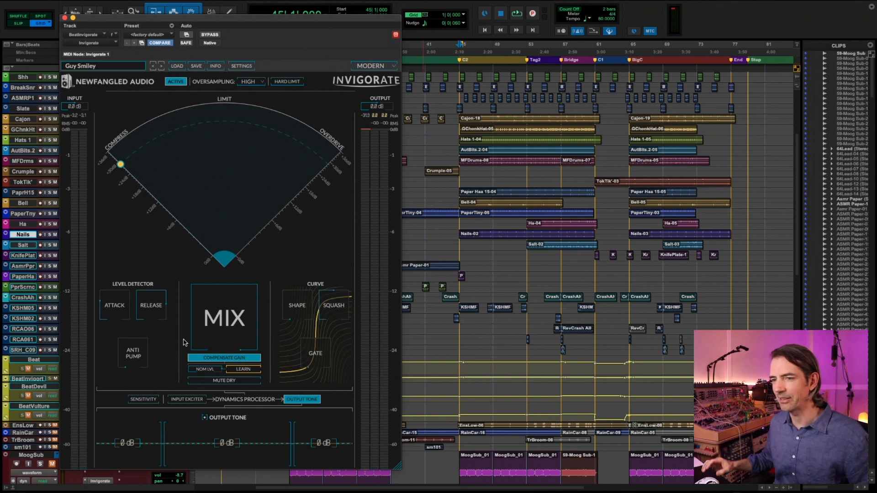
# Play the mix with the control point moved to a high-drive position directly under Limit, and stop playback.
pyautogui.press('space')
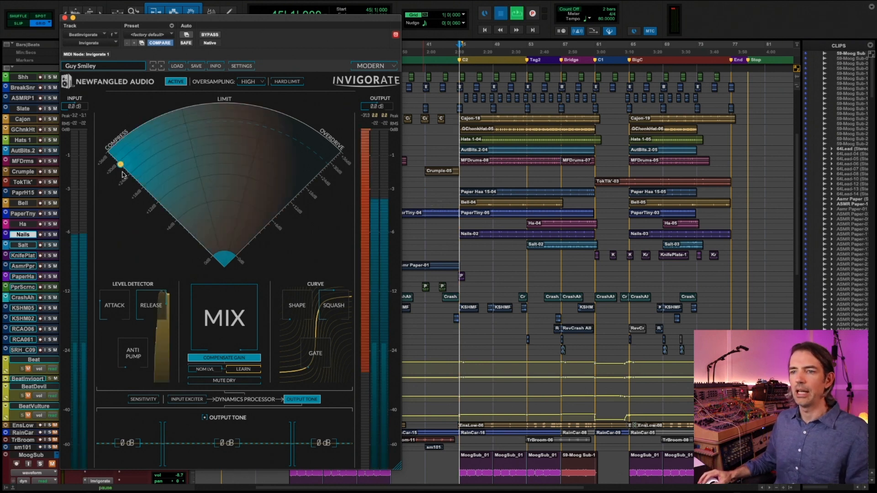
pyautogui.click(224, 133)
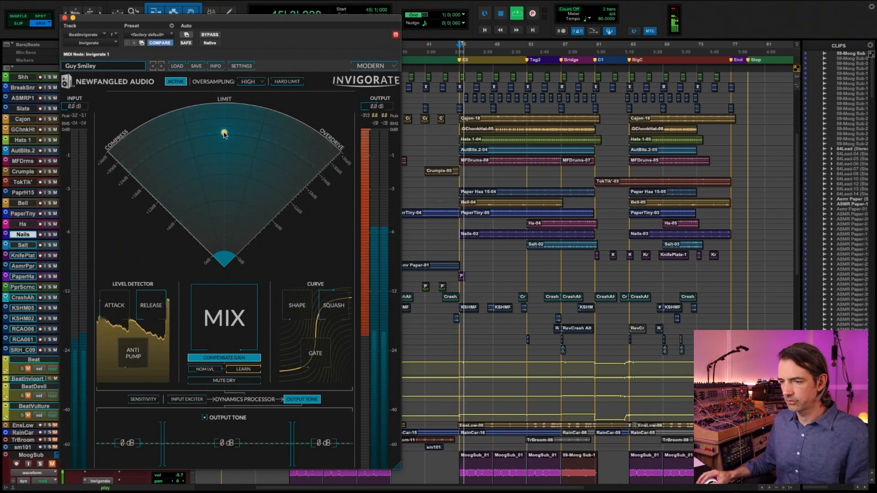
pyautogui.press('space')
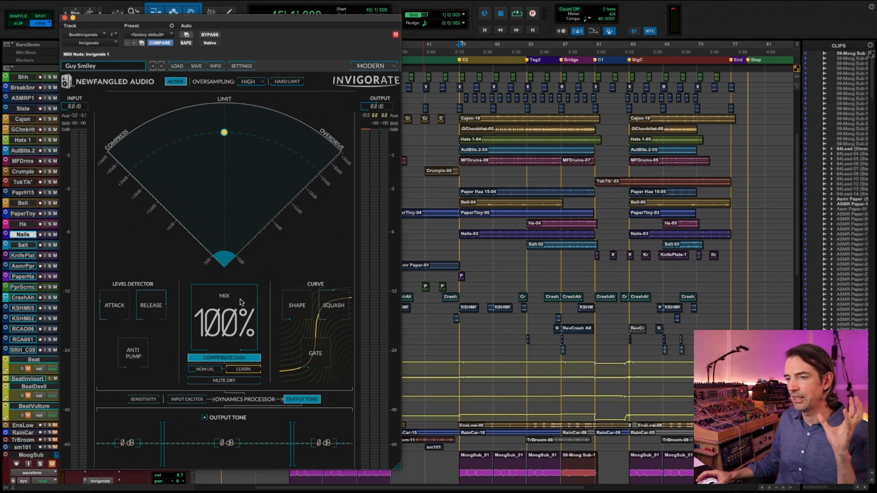
# Set Mix to 0%, restart playback, and blend the processed signal back in with Mix settings of 32% and 23%.
pyautogui.moveTo(230, 319); pyautogui.dragTo(225, 328)
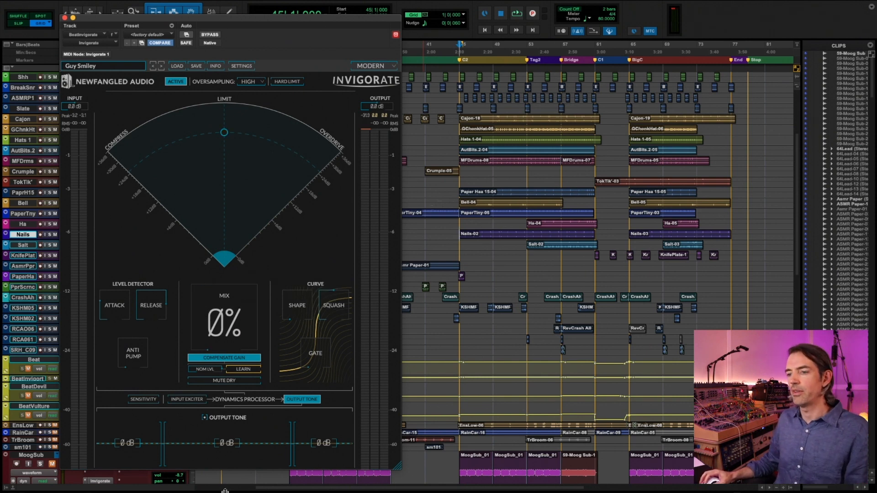
pyautogui.press('space')
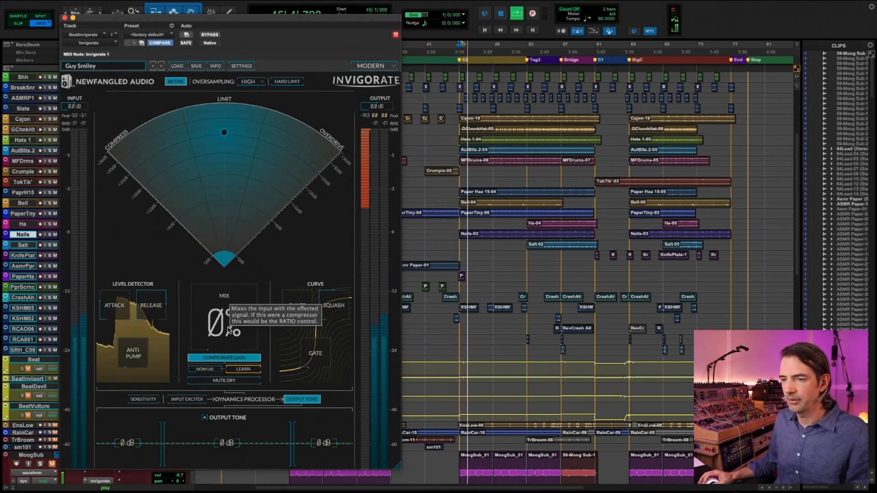
pyautogui.moveTo(226, 332); pyautogui.dragTo(224, 292)
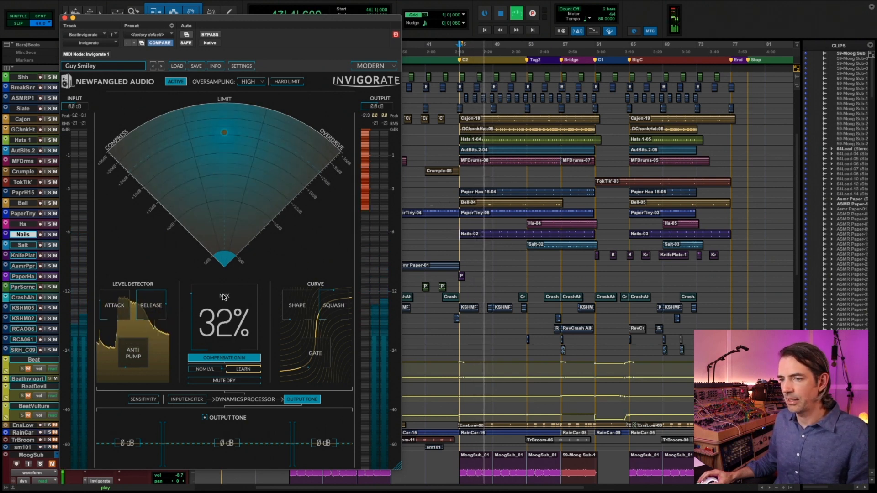
pyautogui.moveTo(231, 308); pyautogui.dragTo(183, 304)
pyautogui.press('space')
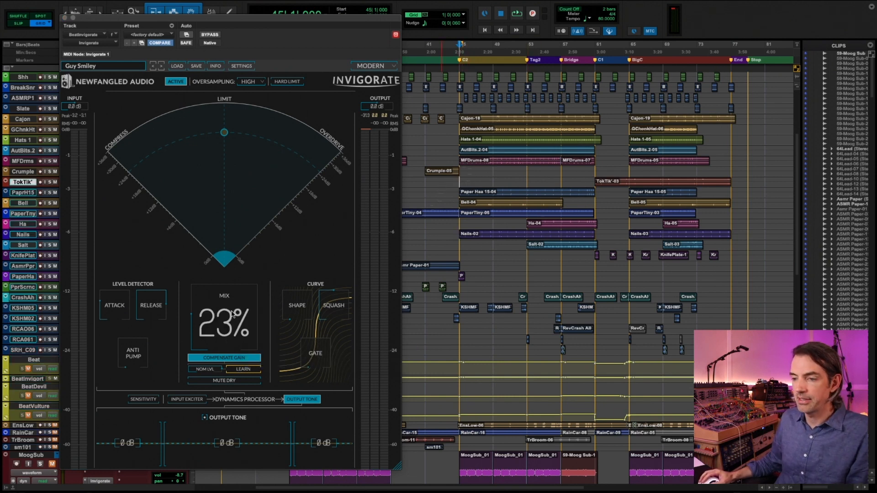
# Learn the nominal level for gain compensation while the mix plays, and stop playback.
pyautogui.press('space')
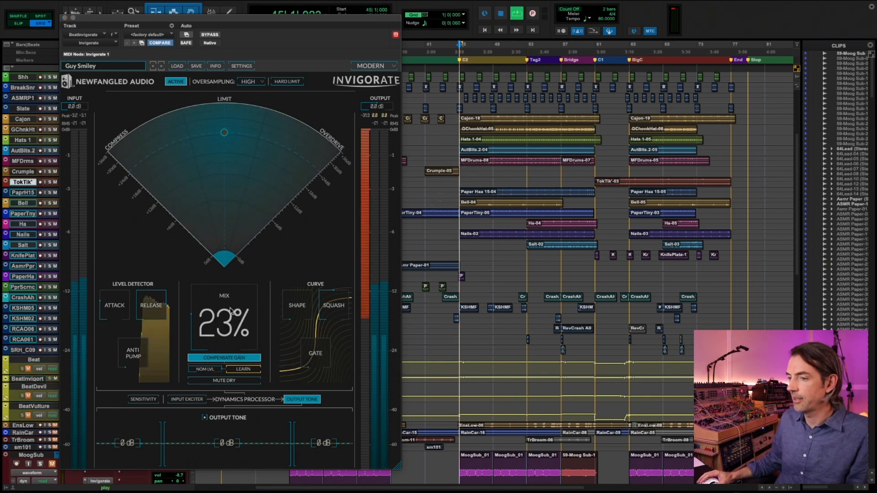
pyautogui.click(247, 371)
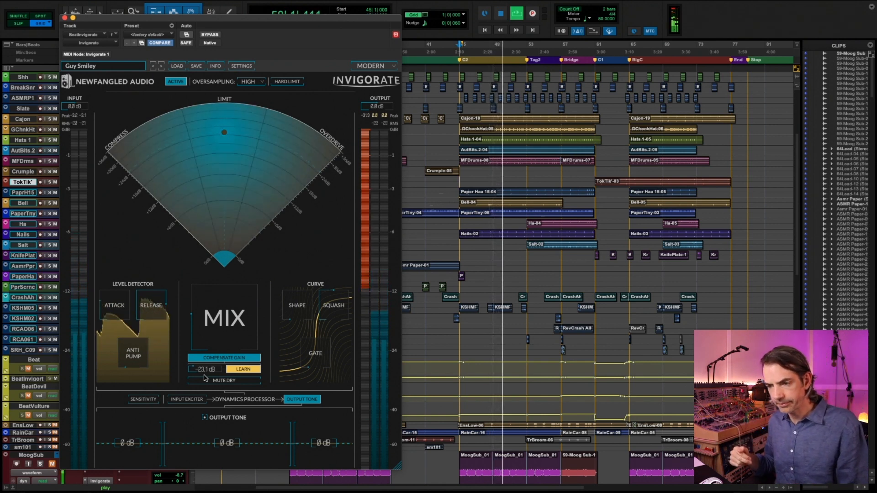
pyautogui.press('space')
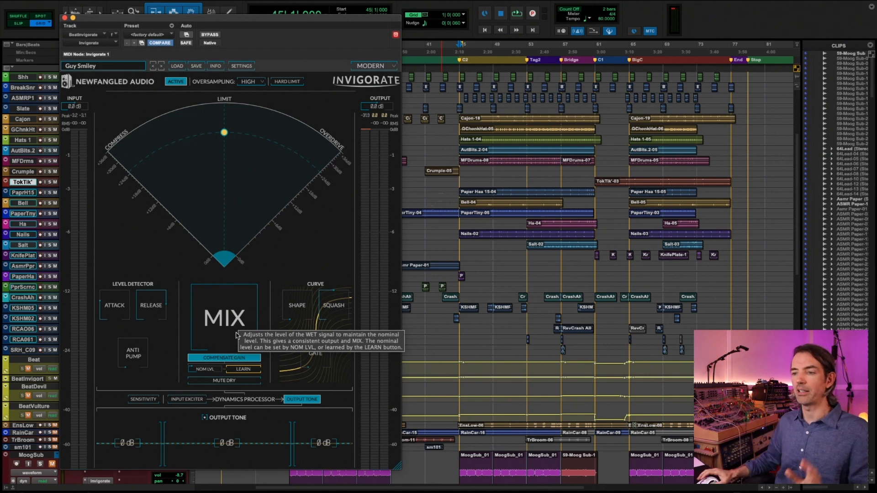
# Sweep the control point during playback from the lowest drive to high drive near Compress, and across to the Overdrive edge.
pyautogui.moveTo(223, 138); pyautogui.dragTo(223, 205)
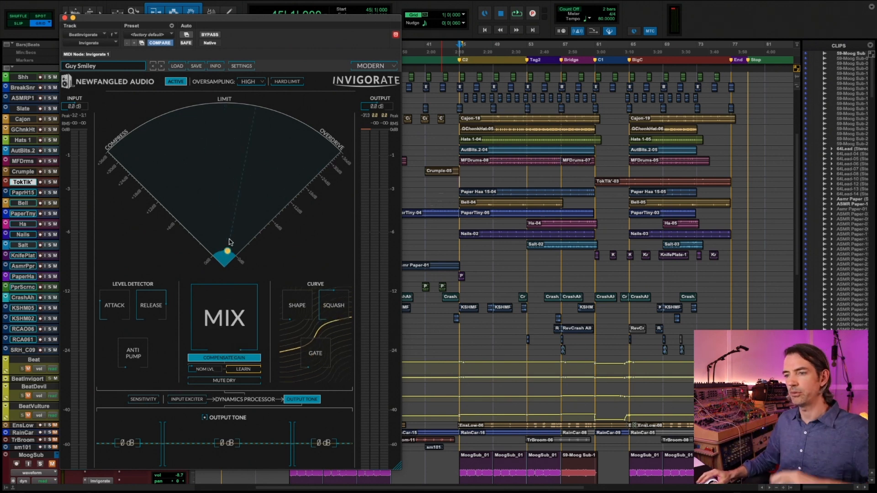
pyautogui.press('space')
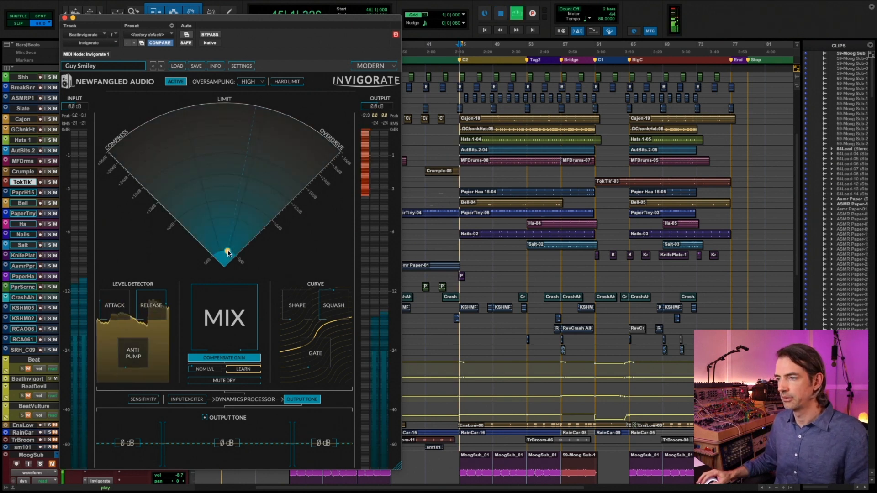
pyautogui.moveTo(227, 251)
pyautogui.mouseDown()
pyautogui.moveTo(217, 208)
pyautogui.moveTo(197, 182)
pyautogui.moveTo(147, 146)
pyautogui.moveTo(145, 157)
pyautogui.mouseUp()
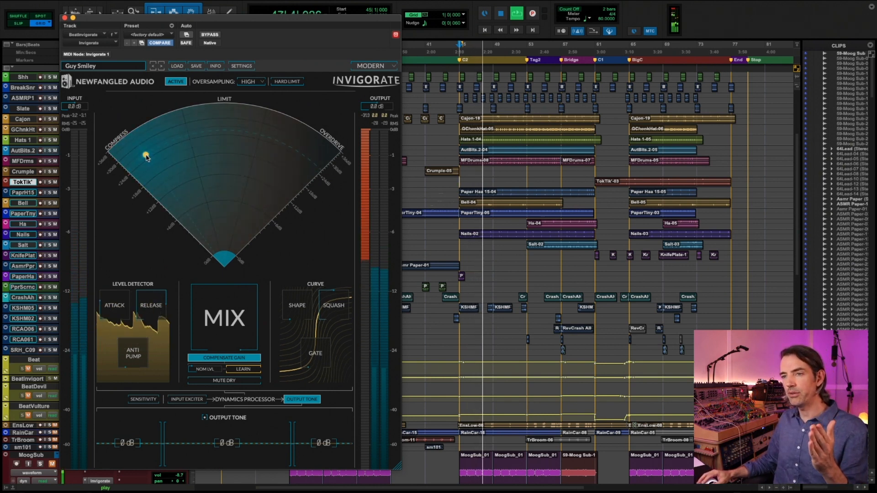
pyautogui.moveTo(147, 158)
pyautogui.mouseDown()
pyautogui.moveTo(154, 145)
pyautogui.moveTo(223, 135)
pyautogui.moveTo(273, 147)
pyautogui.moveTo(315, 171)
pyautogui.mouseUp()
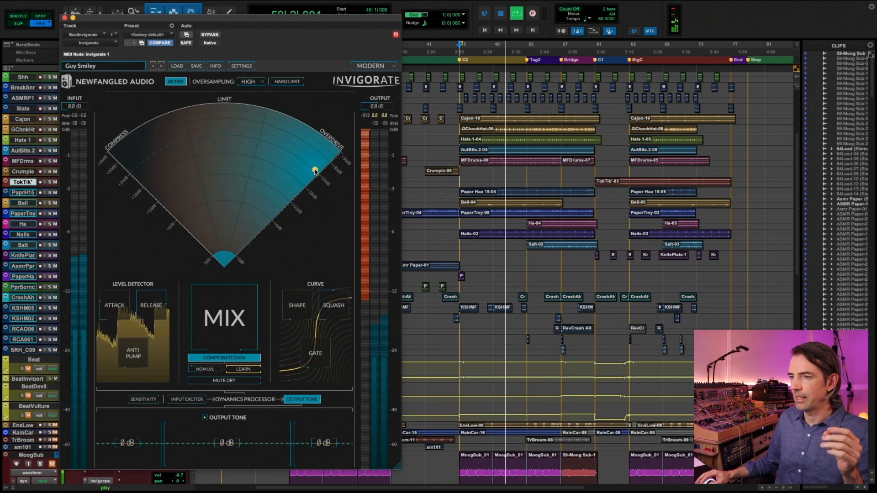
# Turn Compensate Gain off and back on during playback to compare the levels, and stop the mix.
pyautogui.click(222, 358)
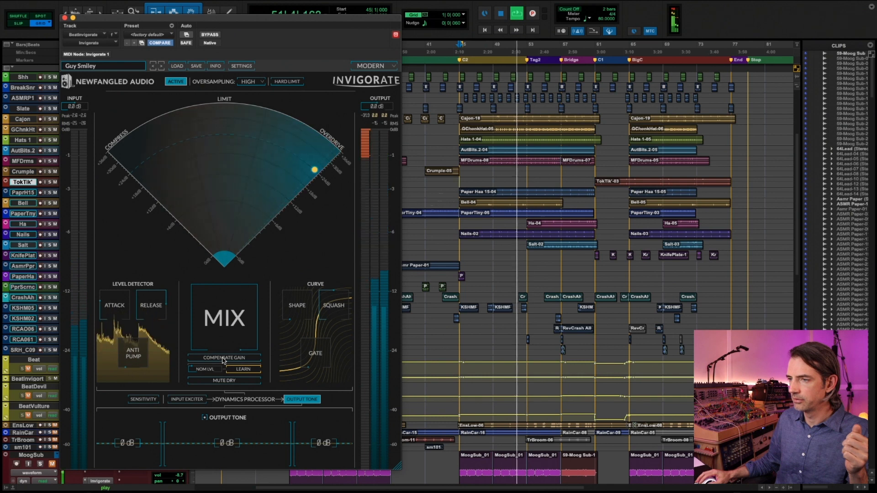
pyautogui.click(223, 358)
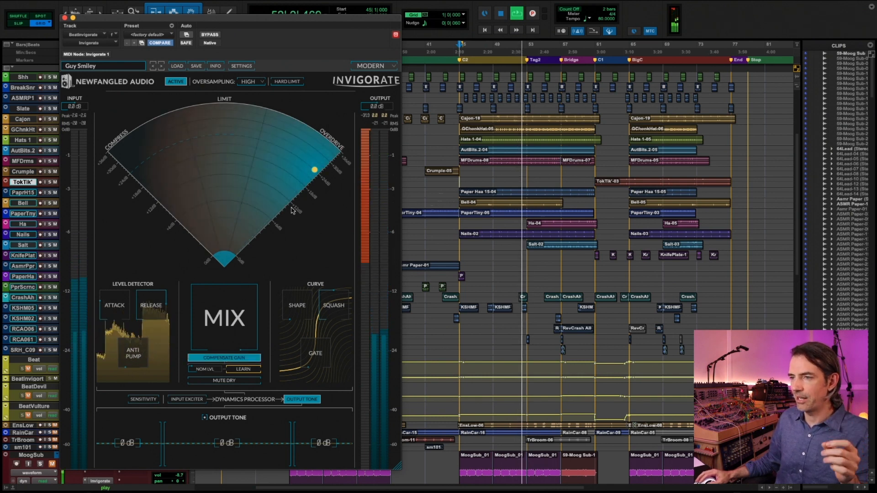
pyautogui.press('space')
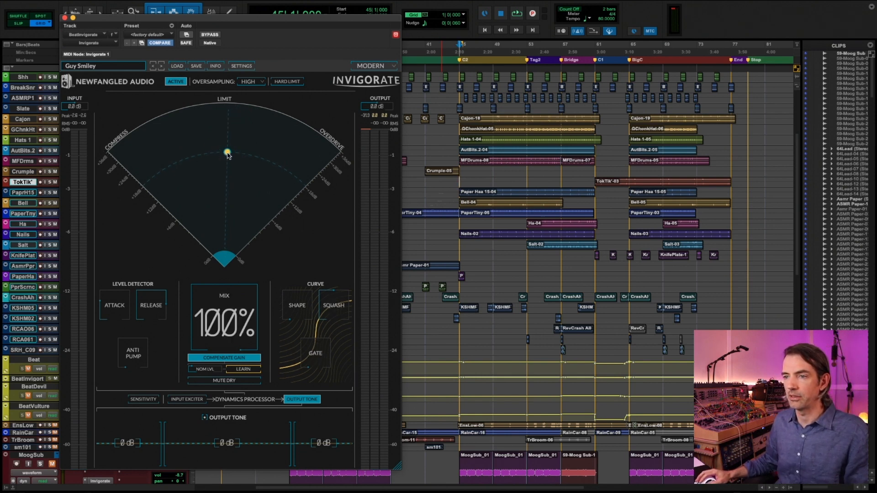
# Move the control point near the Compress edge, and set Gate to -34 with a shorter Release during playback.
pyautogui.moveTo(227, 154); pyautogui.dragTo(152, 163)
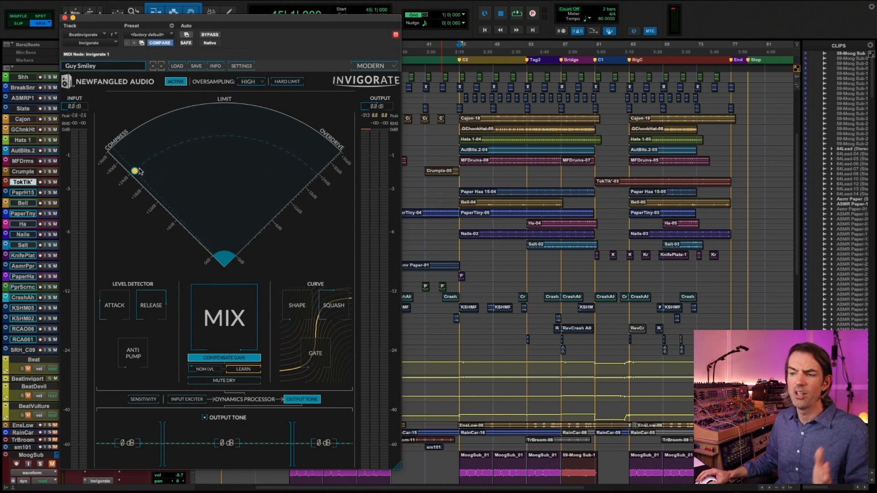
pyautogui.press('space')
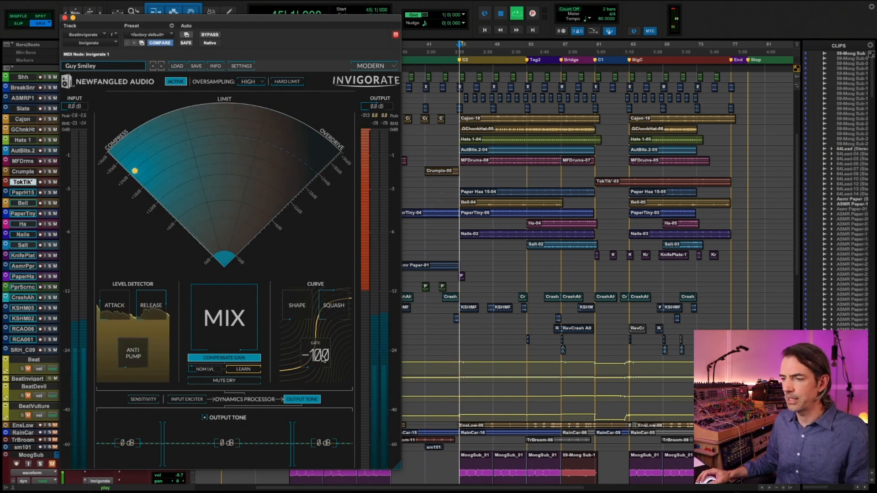
pyautogui.moveTo(327, 374); pyautogui.dragTo(321, 293)
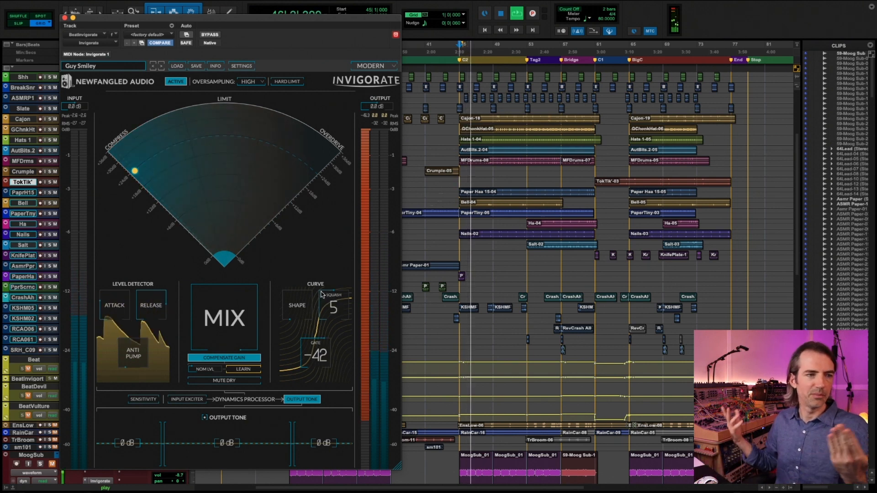
pyautogui.moveTo(322, 358); pyautogui.dragTo(323, 348)
pyautogui.moveTo(150, 313); pyautogui.dragTo(146, 344)
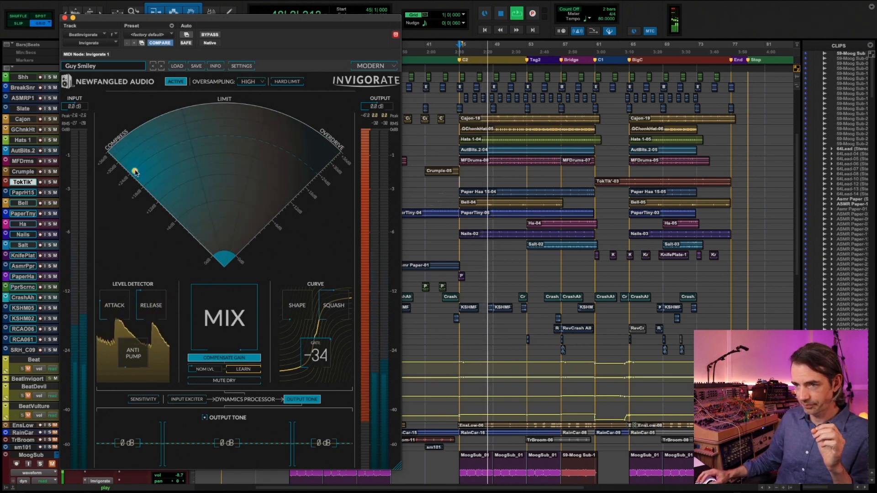
# Raise Gate to 0 dB while moving the control point from under Limit to high on the Overdrive edge, and return Gate to -100.
pyautogui.moveTo(135, 171); pyautogui.dragTo(225, 125)
pyautogui.moveTo(315, 346); pyautogui.dragTo(292, 218)
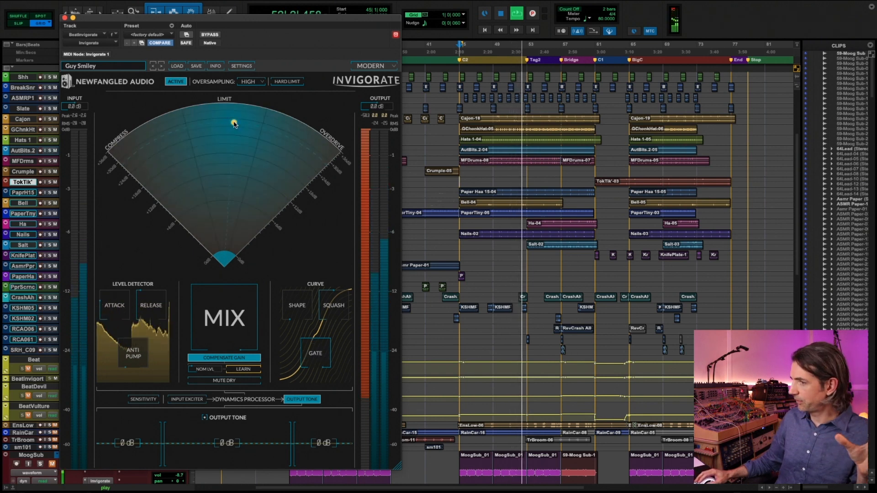
pyautogui.moveTo(231, 123); pyautogui.dragTo(313, 147)
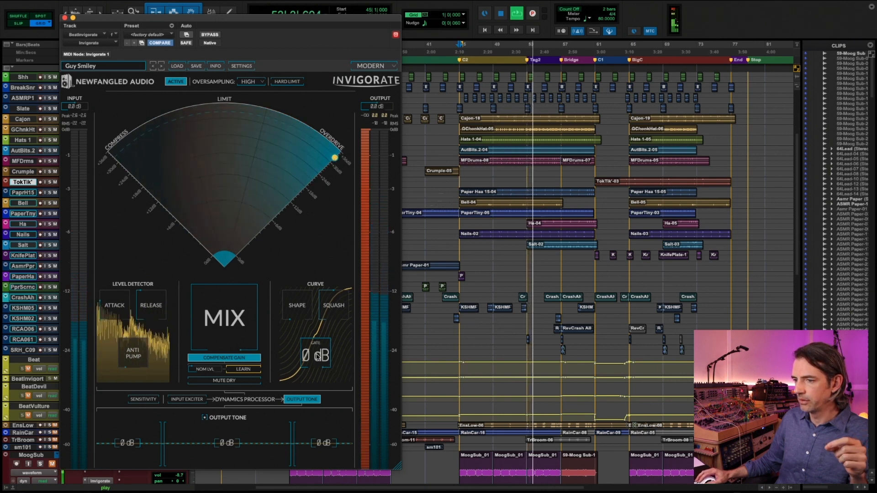
pyautogui.moveTo(318, 369); pyautogui.dragTo(318, 473)
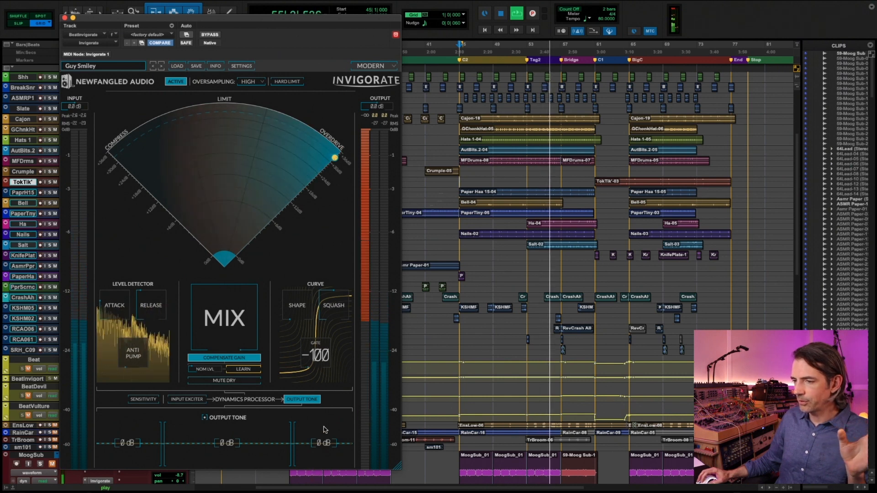
# Raise Gate to 0 dB during playback, move the control point near the Compress edge at high drive, and restart the mix.
pyautogui.moveTo(326, 360); pyautogui.dragTo(337, 183)
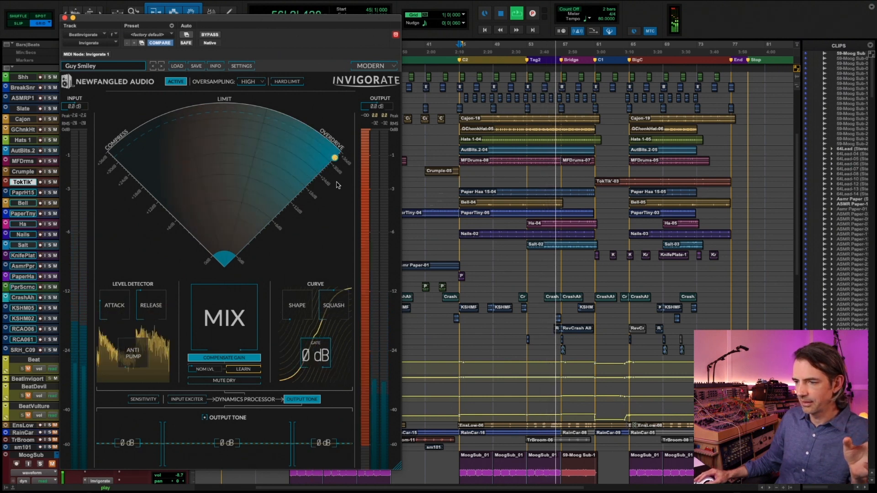
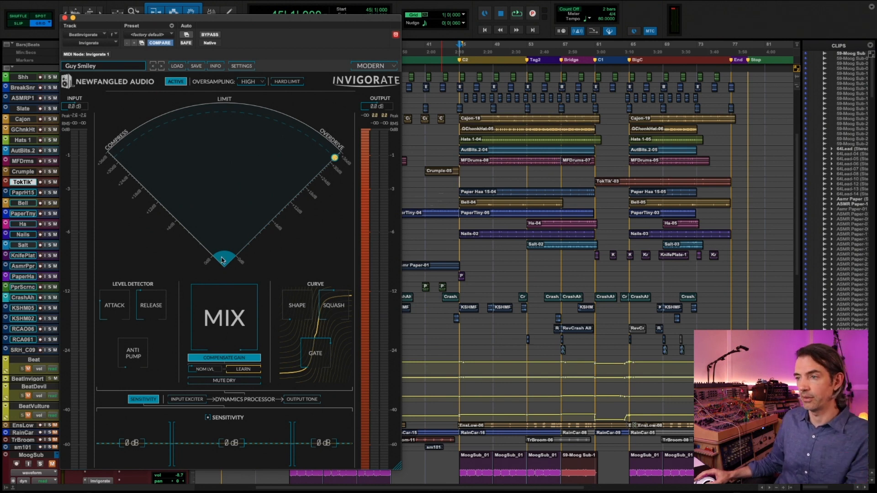
pyautogui.moveTo(309, 153); pyautogui.dragTo(164, 158)
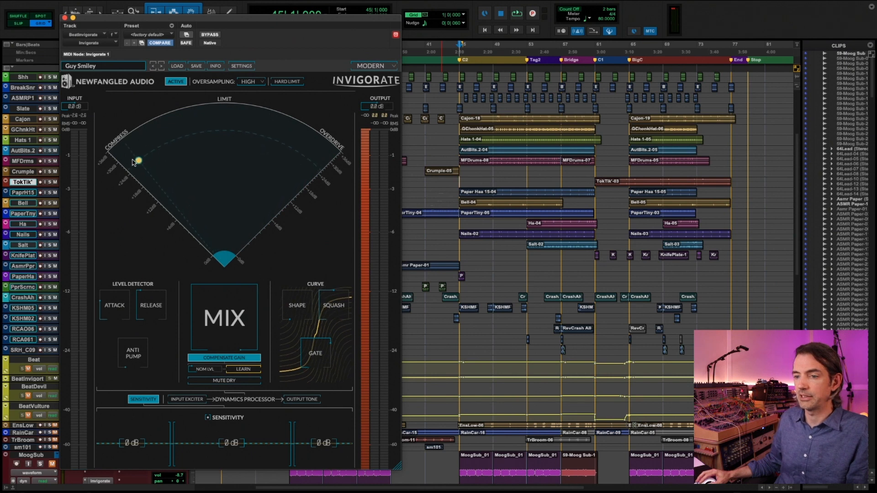
pyautogui.press('space')
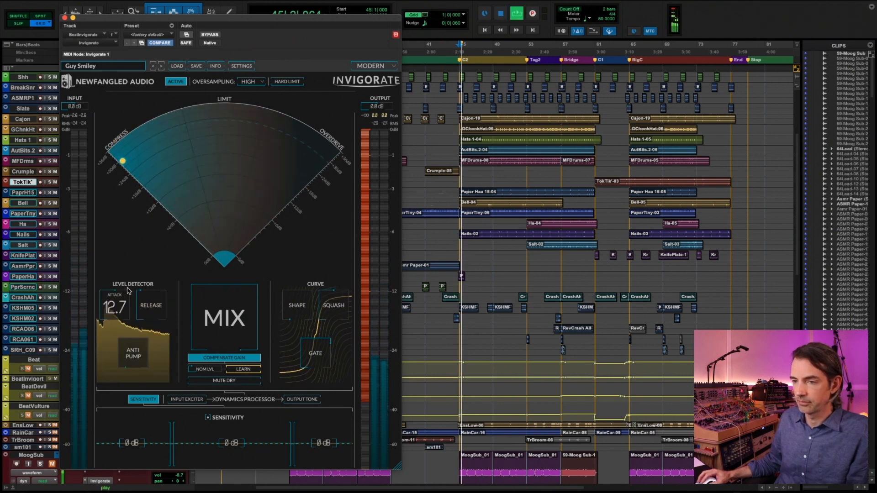
# Lower Gate, raise Release and lower Attack while the mix plays.
pyautogui.moveTo(321, 348); pyautogui.dragTo(302, 471)
pyautogui.moveTo(160, 318); pyautogui.dragTo(167, 287)
pyautogui.moveTo(120, 311); pyautogui.dragTo(122, 367)
# Sweep the low Sensitivity band during playback from 12 dB down to -100 dB, raise its crossover, and settle the band at -1 dB.
pyautogui.moveTo(140, 439); pyautogui.dragTo(144, 420)
pyautogui.press('space')
pyautogui.press('space')
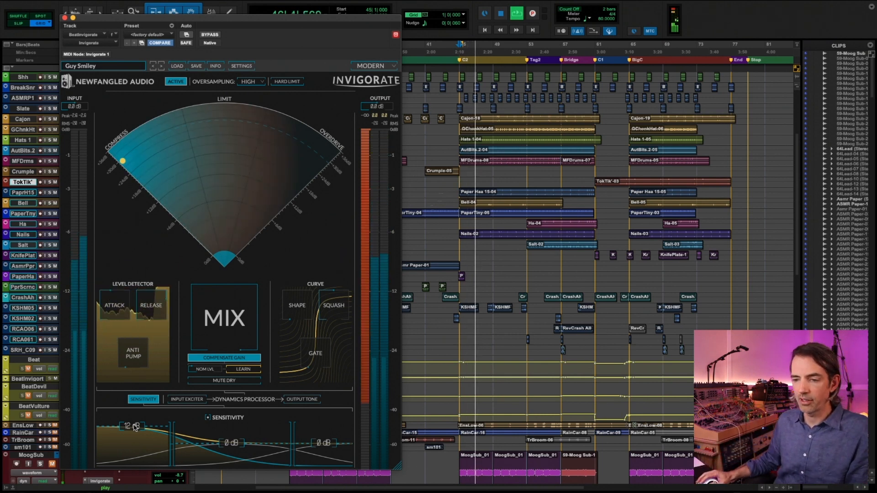
pyautogui.moveTo(135, 427); pyautogui.dragTo(144, 490)
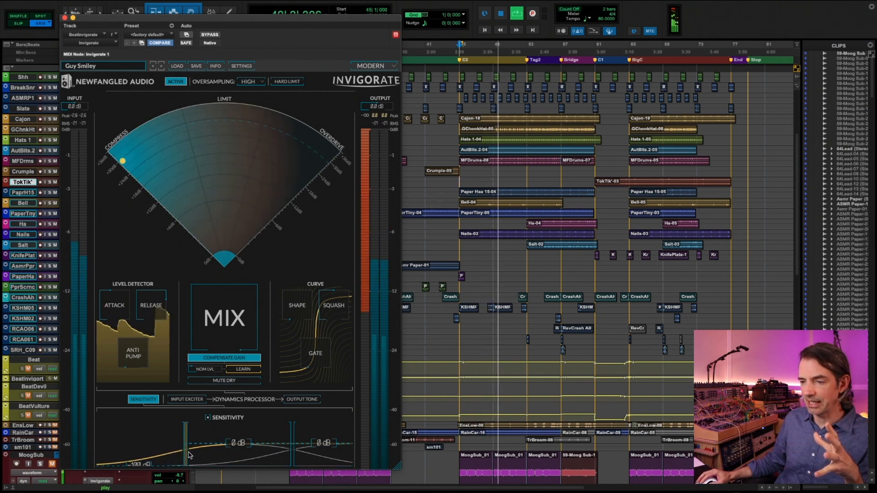
pyautogui.moveTo(145, 465); pyautogui.dragTo(161, 441)
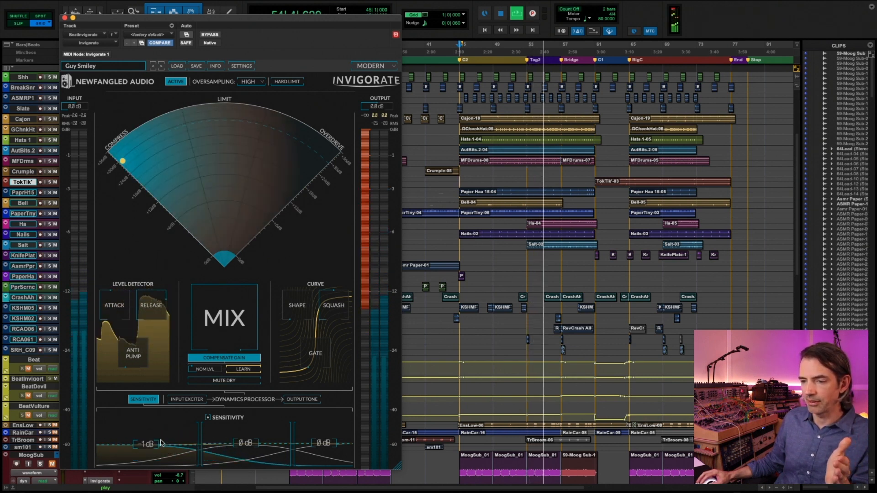
pyautogui.press('space')
pyautogui.moveTo(143, 340)
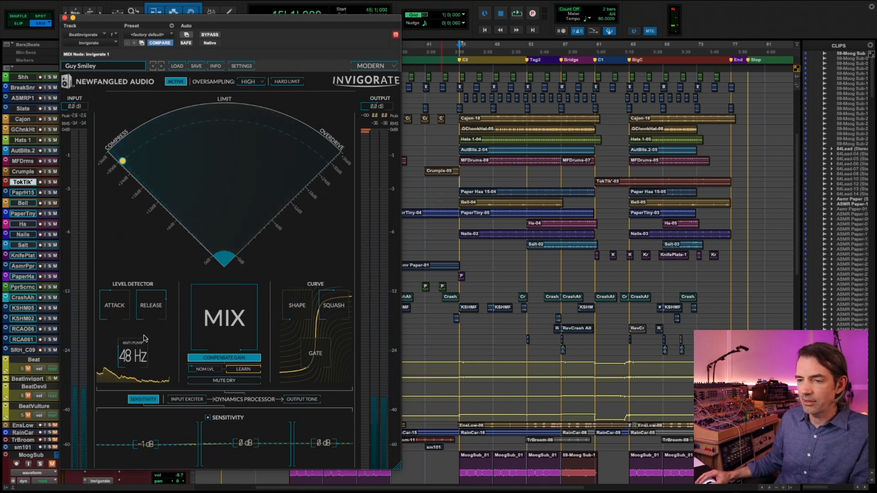
# Narrow the mid Sensitivity band, and during playback boost the mids to 12 dB and cut the lows to -24 dB.
pyautogui.moveTo(200, 443)
pyautogui.mouseDown()
pyautogui.moveTo(188, 444)
pyautogui.moveTo(197, 445)
pyautogui.mouseUp()
pyautogui.moveTo(292, 446); pyautogui.dragTo(265, 446)
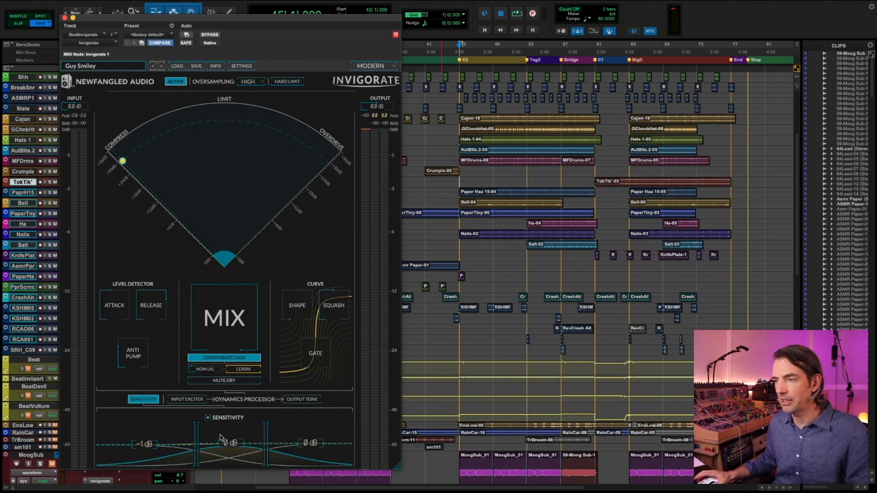
pyautogui.press('space')
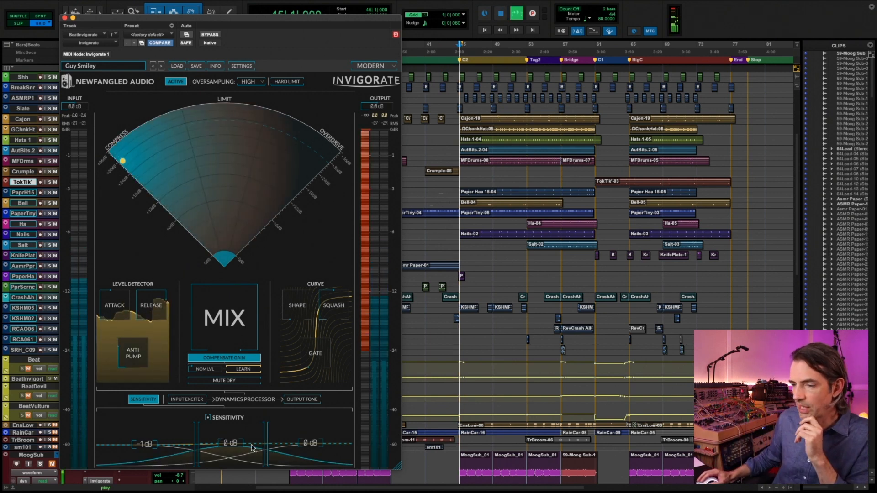
pyautogui.scroll(-3, 232, 435)
pyautogui.moveTo(232, 436); pyautogui.dragTo(238, 422)
pyautogui.moveTo(145, 444); pyautogui.dragTo(149, 453)
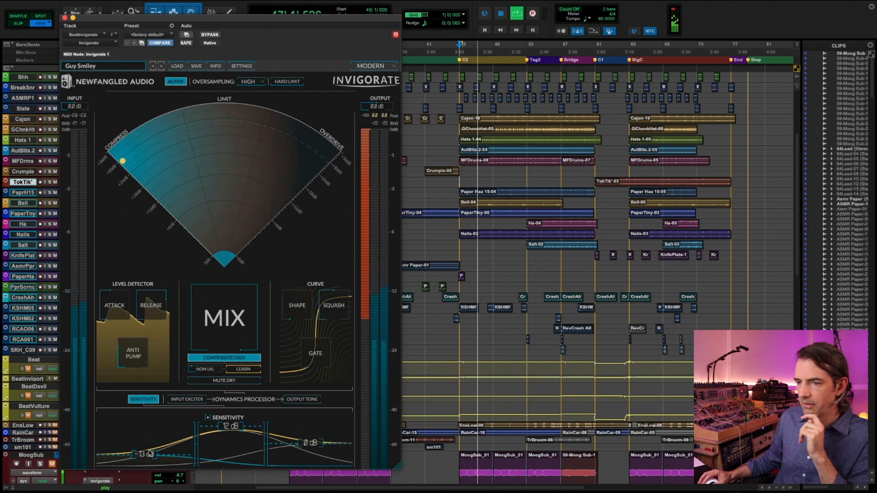
pyautogui.moveTo(145, 453); pyautogui.dragTo(149, 458)
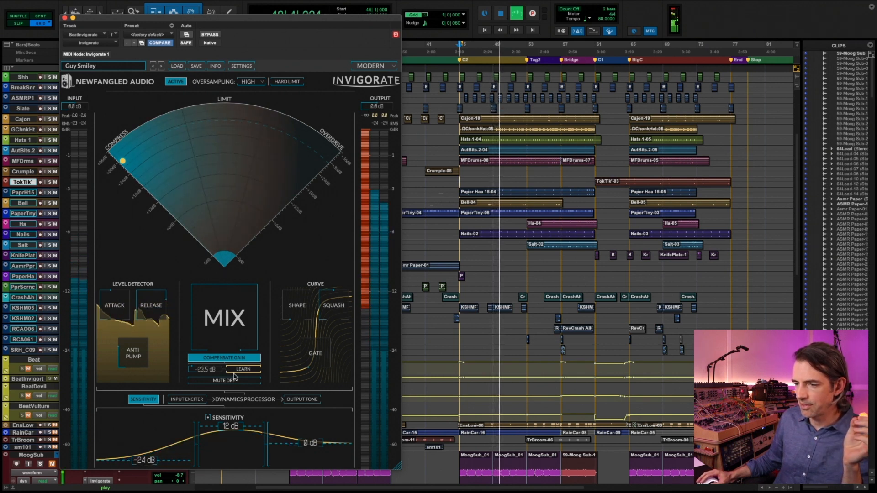
# Audition Sensitivity with mids at -25 dB and highs at 12 dB, and settle low, mid and high at 1, 1 and -1 dB.
pyautogui.moveTo(259, 437); pyautogui.dragTo(219, 461)
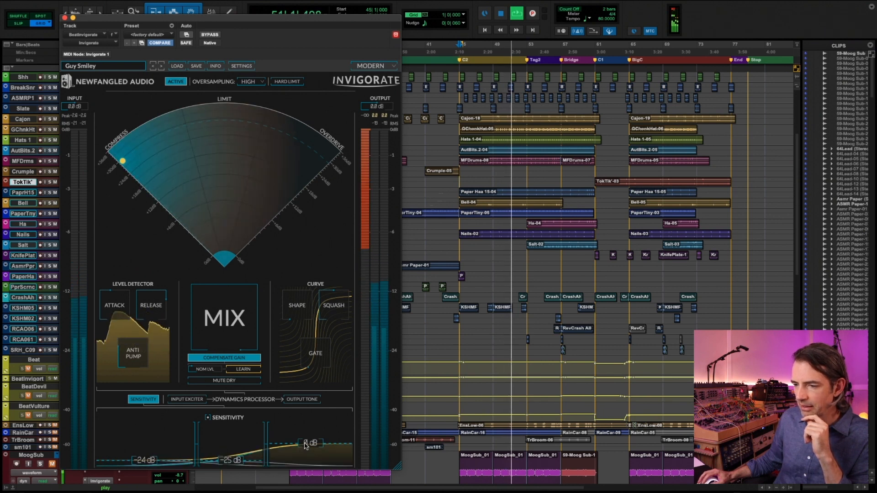
pyautogui.moveTo(307, 434); pyautogui.dragTo(260, 442)
pyautogui.press('space')
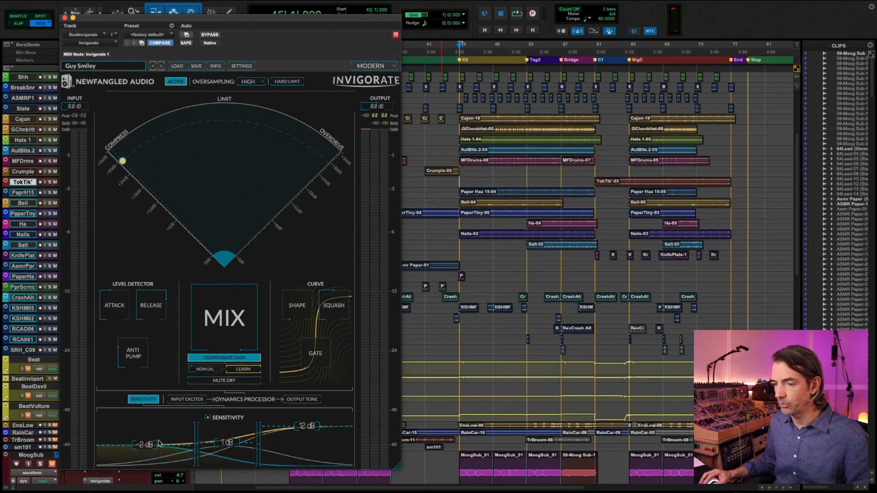
pyautogui.moveTo(306, 427); pyautogui.dragTo(305, 445)
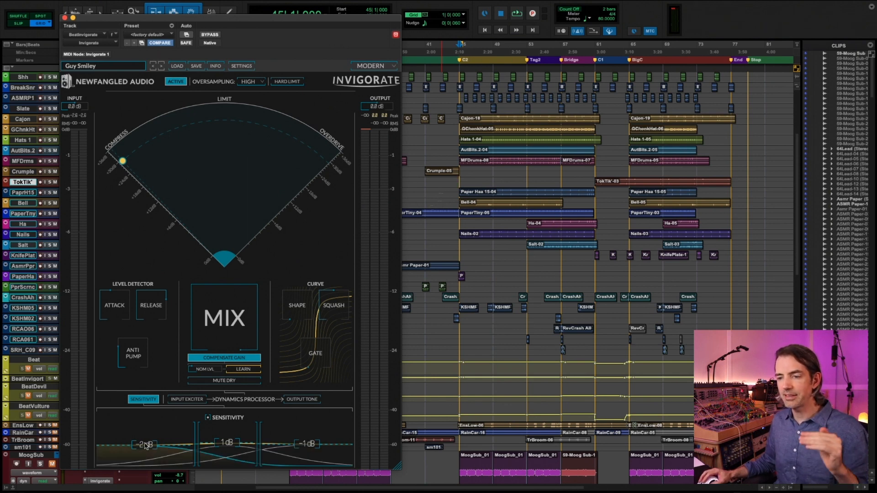
pyautogui.moveTo(145, 438)
pyautogui.mouseDown()
pyautogui.moveTo(144, 445)
pyautogui.moveTo(146, 431)
pyautogui.moveTo(148, 439)
pyautogui.mouseUp()
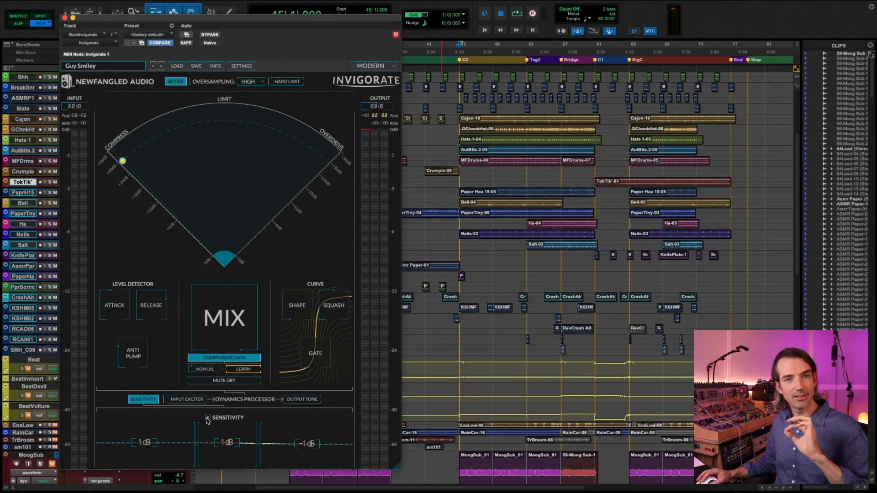
# Cut the Input Exciter's low band to -100 dB during playback, and move the control point to high drive on the Overdrive edge.
pyautogui.click(191, 400)
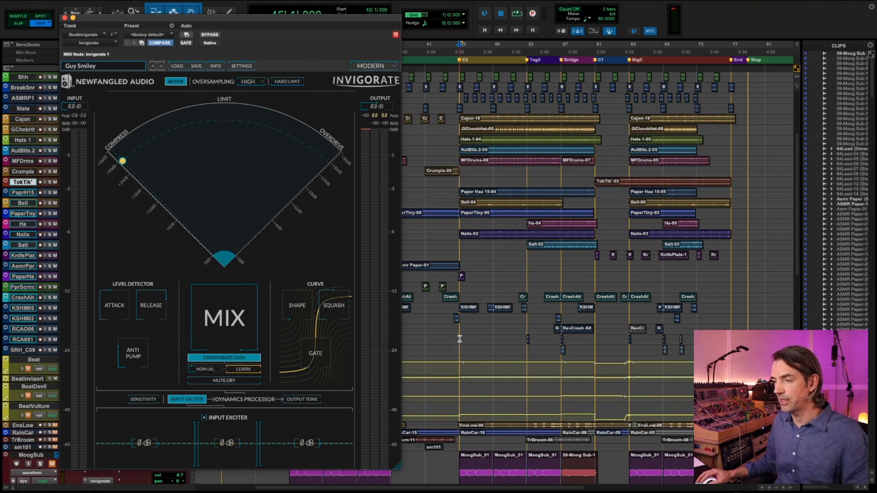
pyautogui.press('space')
pyautogui.moveTo(143, 452); pyautogui.dragTo(197, 464)
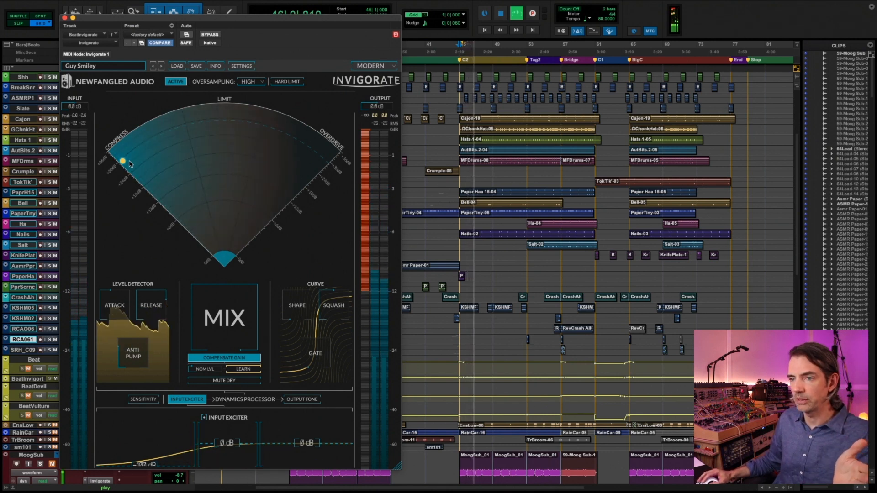
pyautogui.moveTo(122, 161)
pyautogui.mouseDown()
pyautogui.moveTo(261, 141)
pyautogui.moveTo(335, 158)
pyautogui.mouseUp()
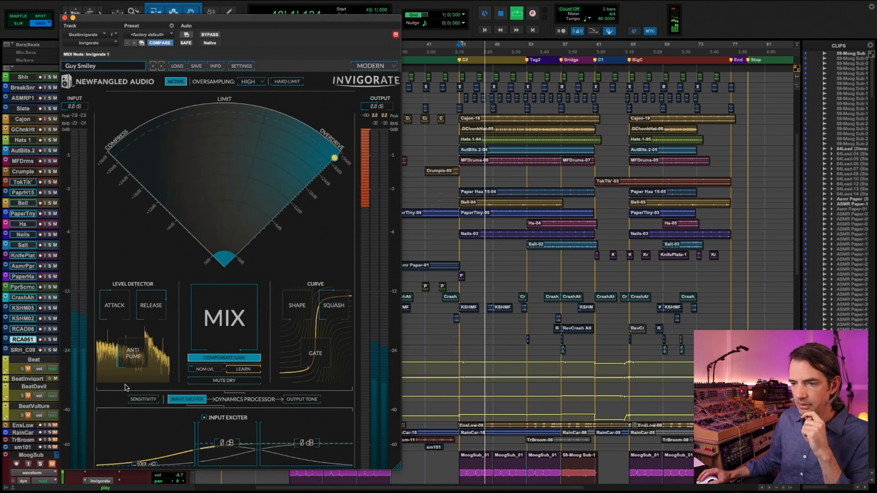
# Lower both Input Exciter crossovers, and set the mid band to 10 dB and the high band to -7 dB.
pyautogui.moveTo(196, 452); pyautogui.dragTo(154, 454)
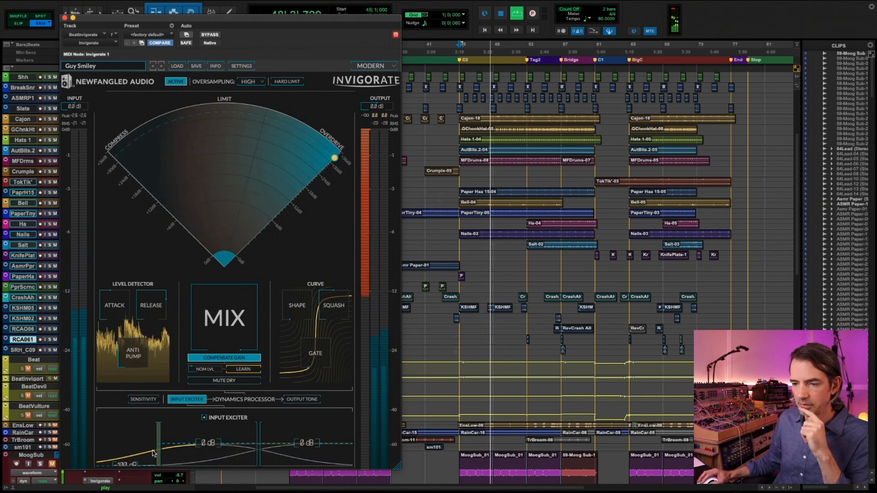
pyautogui.moveTo(207, 443); pyautogui.dragTo(210, 428)
pyautogui.moveTo(259, 449); pyautogui.dragTo(295, 448)
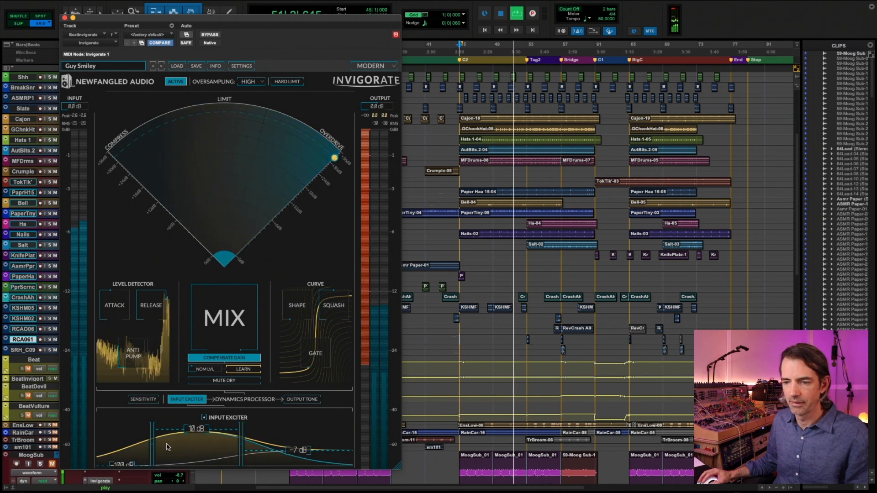
# Set the Input Exciter lows to 12 dB with mids and highs at -100 dB, raise both crossovers, and stop the mix.
pyautogui.moveTo(206, 430); pyautogui.dragTo(196, 466)
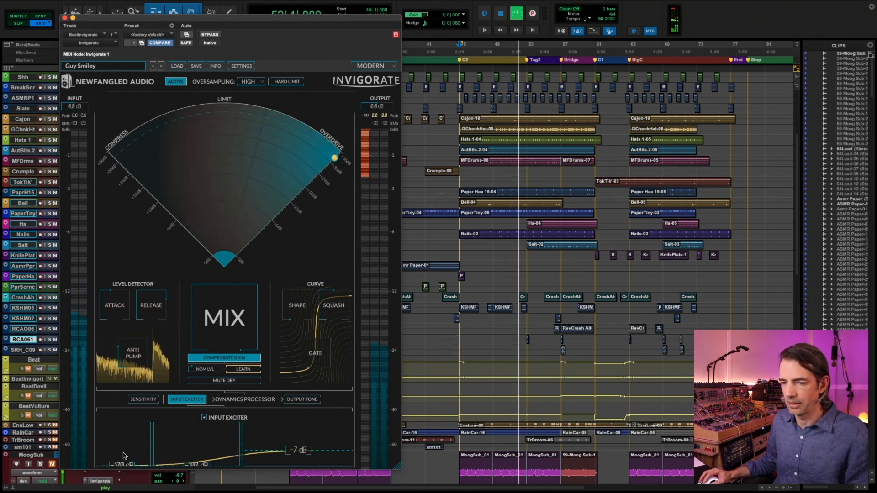
pyautogui.moveTo(112, 458); pyautogui.dragTo(120, 426)
pyautogui.moveTo(288, 473); pyautogui.dragTo(286, 475)
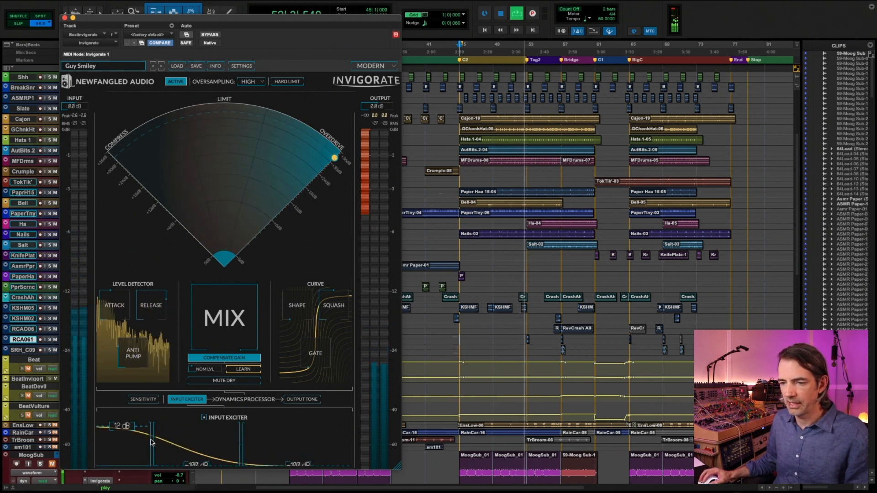
pyautogui.moveTo(152, 443); pyautogui.dragTo(267, 442)
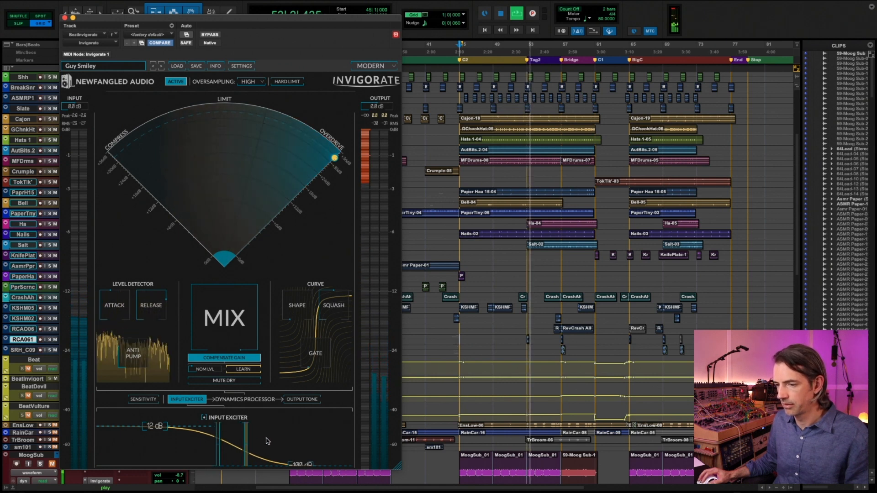
pyautogui.press('space')
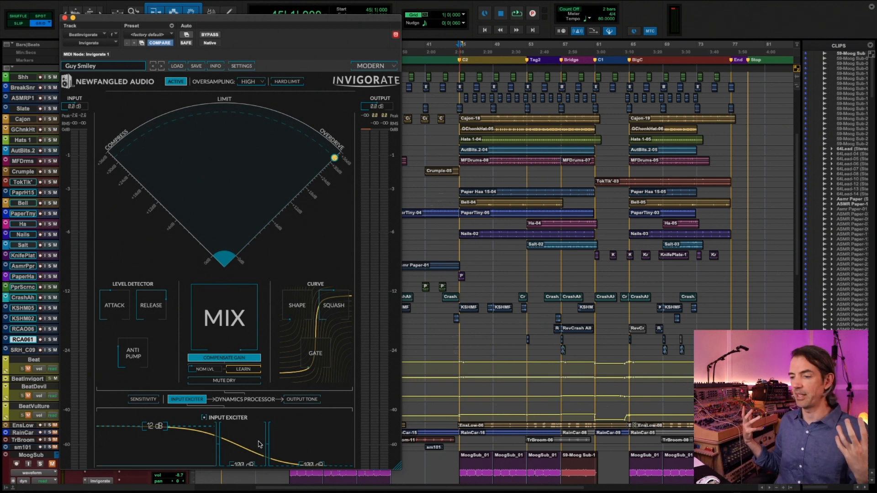
# Play the mix while raising the Curve's Gate, Shape and Squash, and ease Shape back slightly.
pyautogui.press('space')
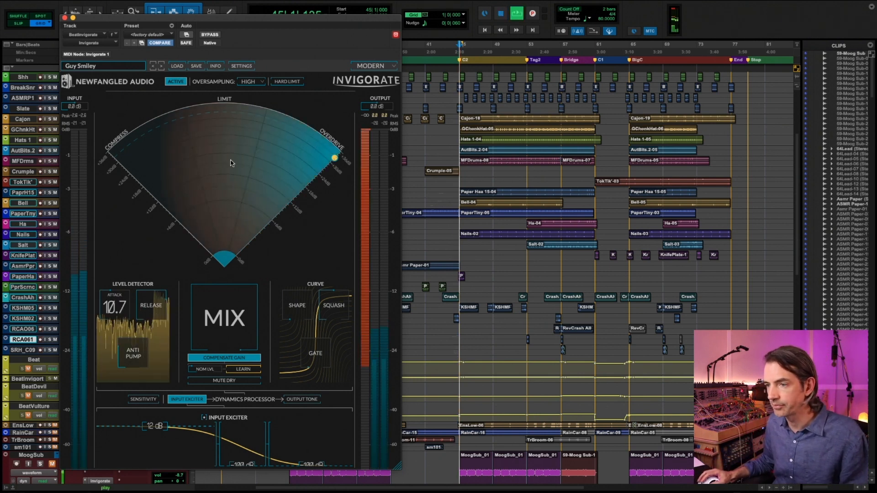
pyautogui.moveTo(320, 353); pyautogui.dragTo(325, 270)
pyautogui.moveTo(296, 310); pyautogui.dragTo(325, 232)
pyautogui.moveTo(337, 310); pyautogui.dragTo(333, 227)
pyautogui.moveTo(298, 309); pyautogui.dragTo(296, 321)
# Lower the Input Exciter's low crossover slightly, and move the control point to the Overdrive corner at maximum drive during playback.
pyautogui.moveTo(226, 447); pyautogui.dragTo(210, 445)
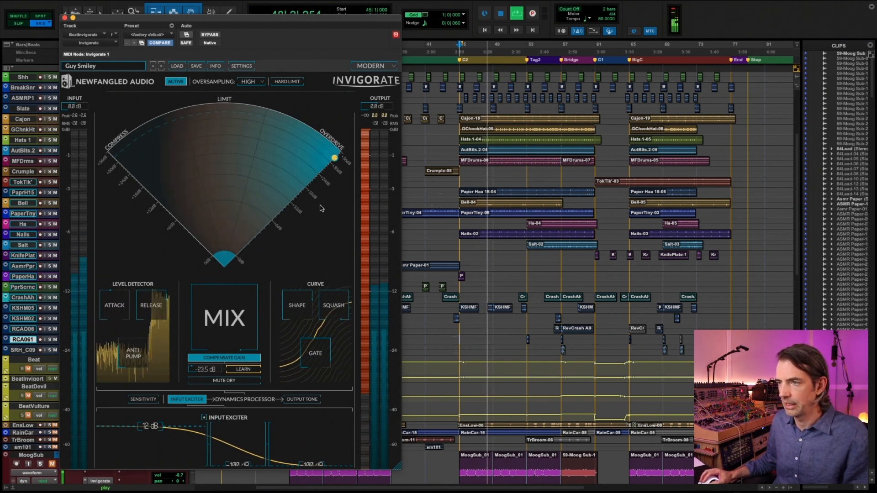
pyautogui.moveTo(335, 158); pyautogui.dragTo(345, 153)
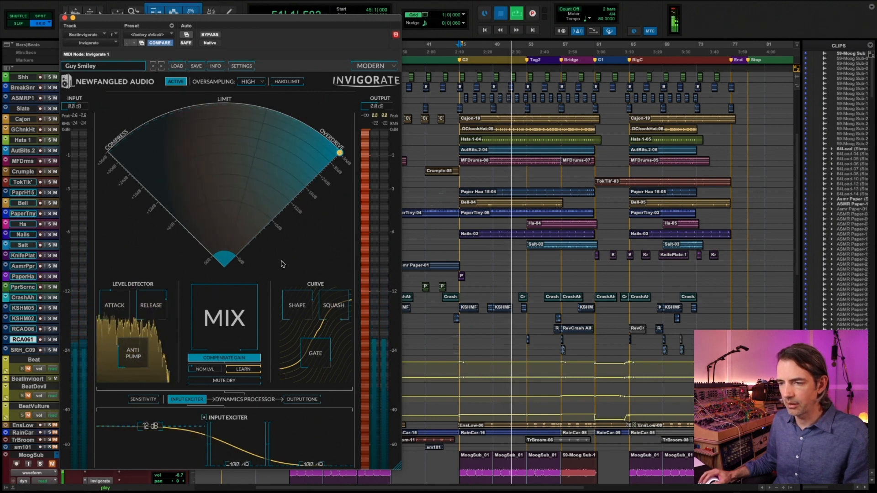
pyautogui.press('space')
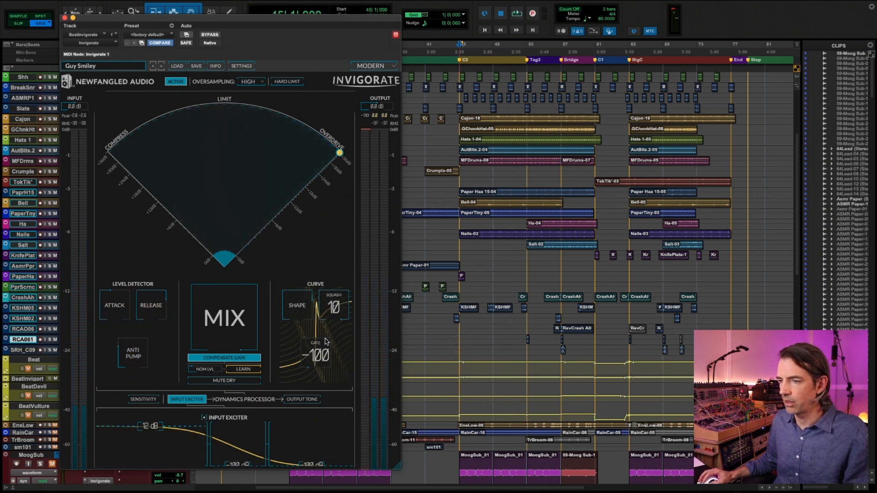
# Set the Input Exciter bands to -6 dB low, 0 dB mid and 12 dB high around playback, and stop the mix.
pyautogui.moveTo(151, 426); pyautogui.dragTo(154, 448)
pyautogui.press('space')
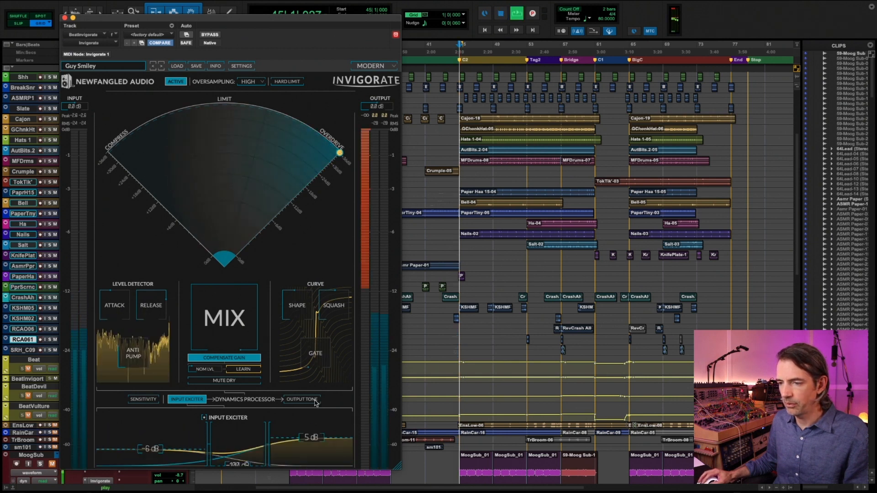
pyautogui.moveTo(238, 468); pyautogui.dragTo(244, 441)
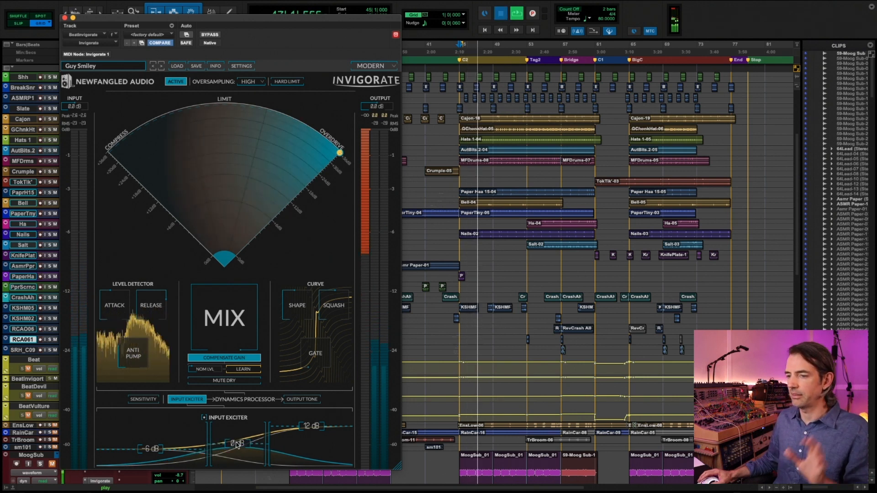
pyautogui.press('space')
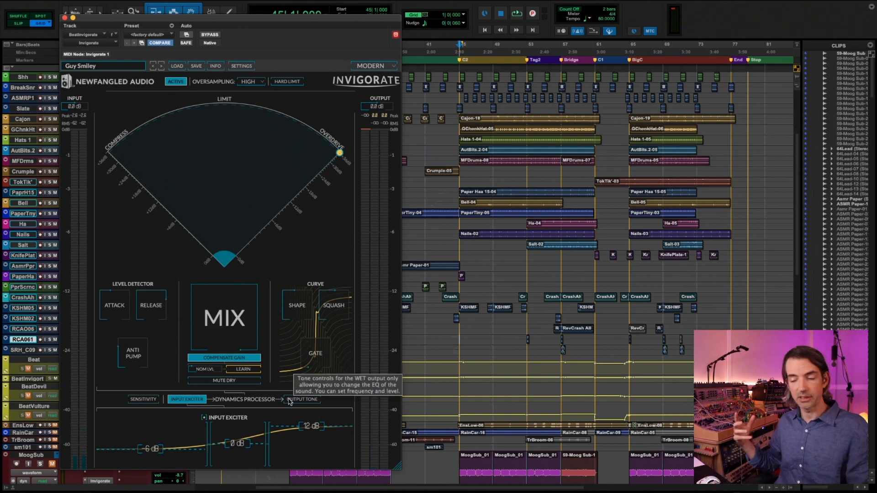
# Open the Output Tone settings and play the mix briefly.
pyautogui.click(290, 401)
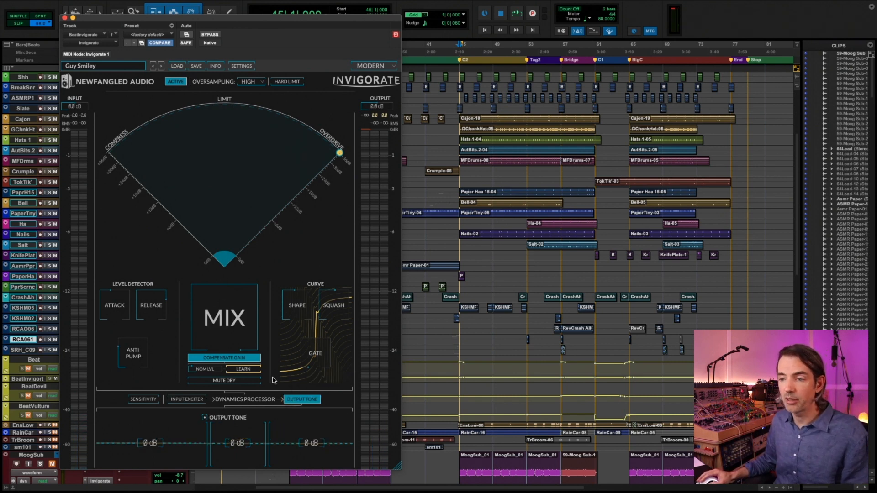
pyautogui.press('space')
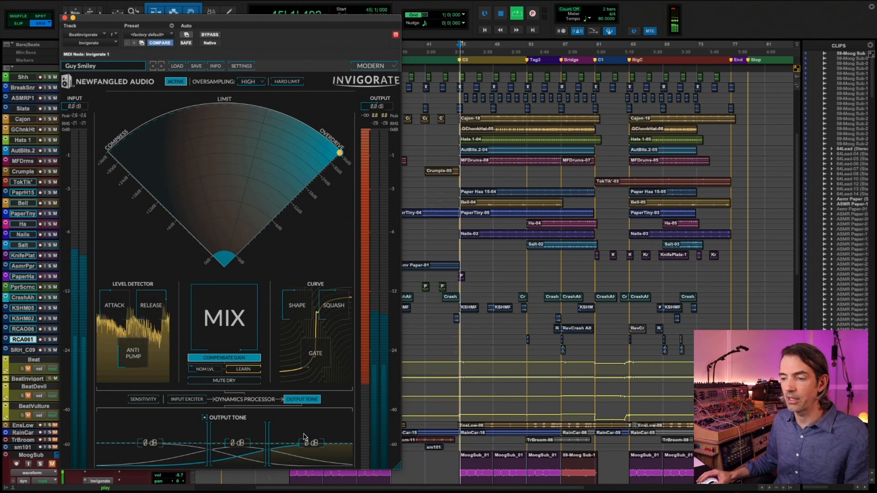
pyautogui.press('space')
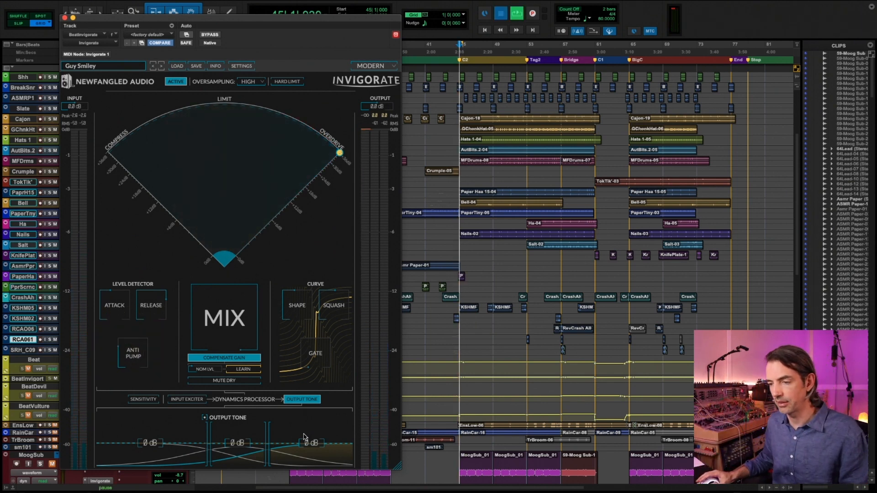
# Lower the Output Tone high band, then raise the Input Exciter low band to 12 dB and play the mix.
pyautogui.press('space')
pyautogui.moveTo(316, 446)
pyautogui.mouseDown()
pyautogui.moveTo(316, 458)
pyautogui.moveTo(283, 457)
pyautogui.moveTo(323, 457)
pyautogui.mouseUp()
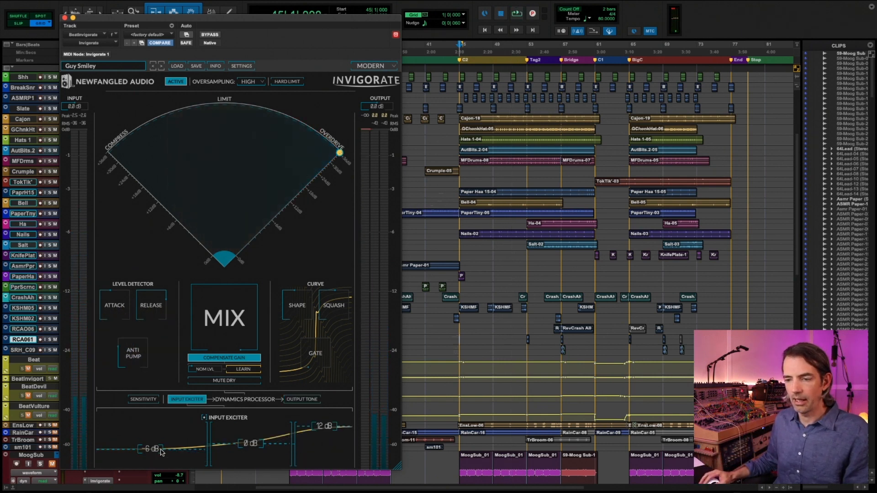
pyautogui.moveTo(160, 451); pyautogui.dragTo(166, 424)
pyautogui.press('space')
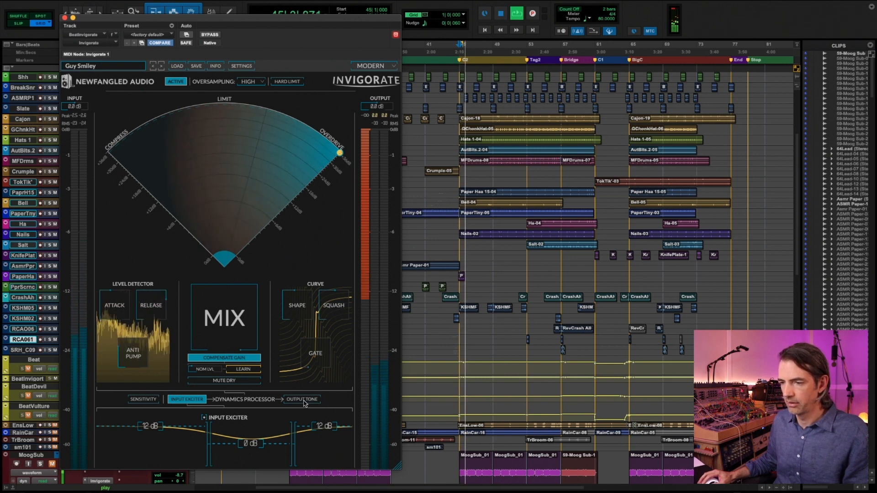
# Set the Output Tone low band to -9 dB during playback, and stop the mix.
pyautogui.click(303, 399)
pyautogui.scroll(1, 156, 454)
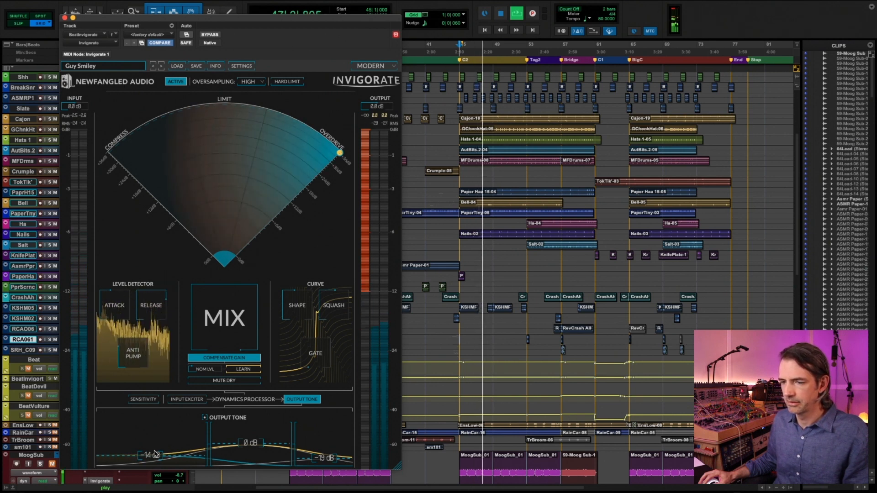
pyautogui.scroll(6, 156, 454)
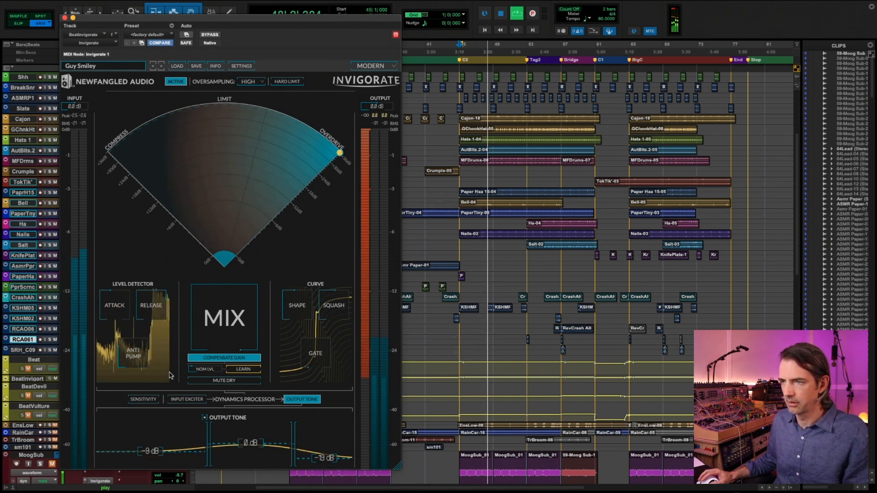
pyautogui.press('space')
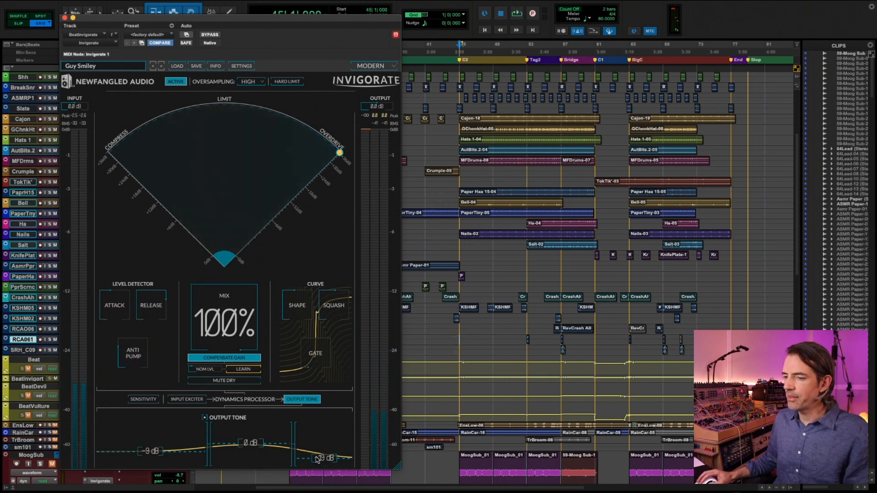
# Set the Input Exciter to -2 dB in the low band and 3 dB in the high band, and open the Output Tone settings.
pyautogui.click(143, 400)
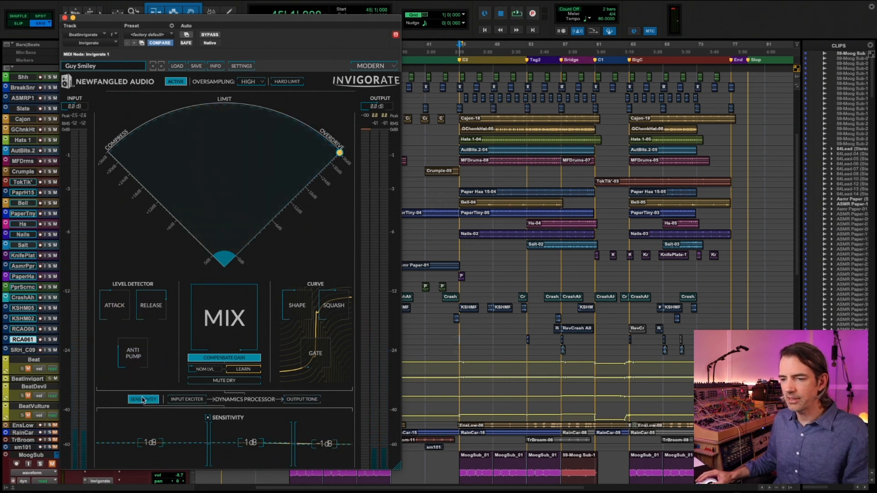
pyautogui.click(185, 400)
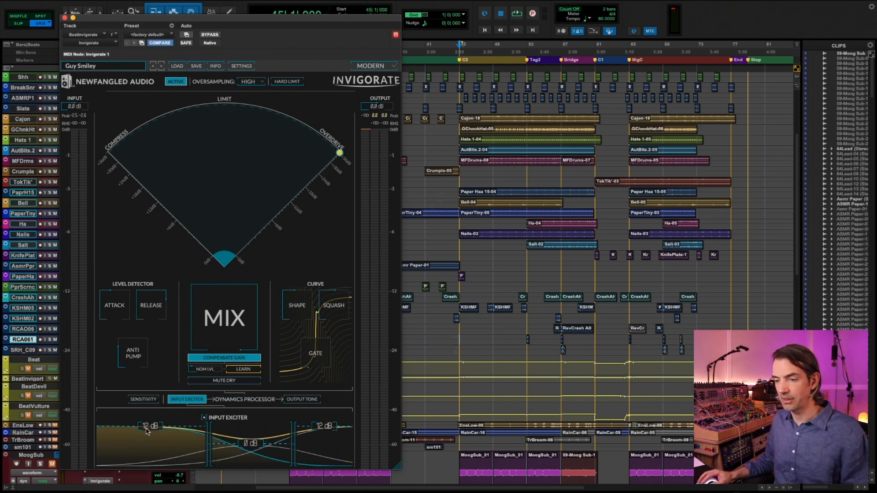
pyautogui.moveTo(146, 428); pyautogui.dragTo(147, 444)
pyautogui.moveTo(324, 426); pyautogui.dragTo(323, 439)
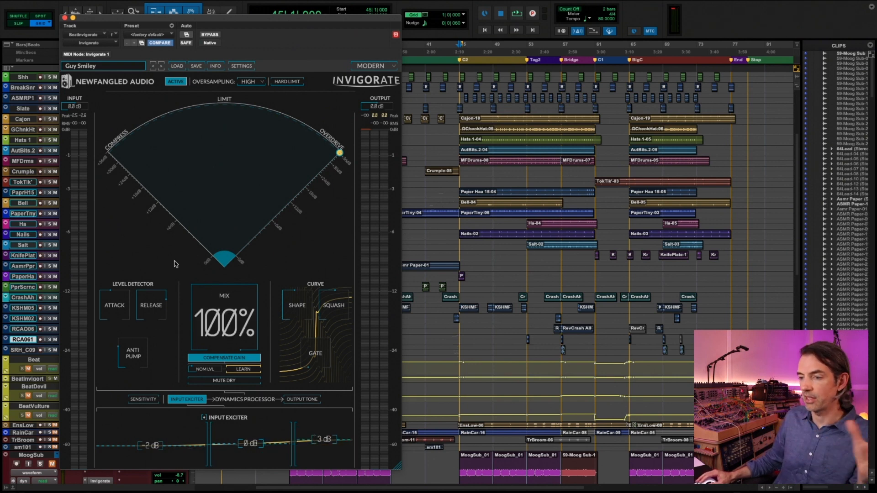
pyautogui.click(312, 401)
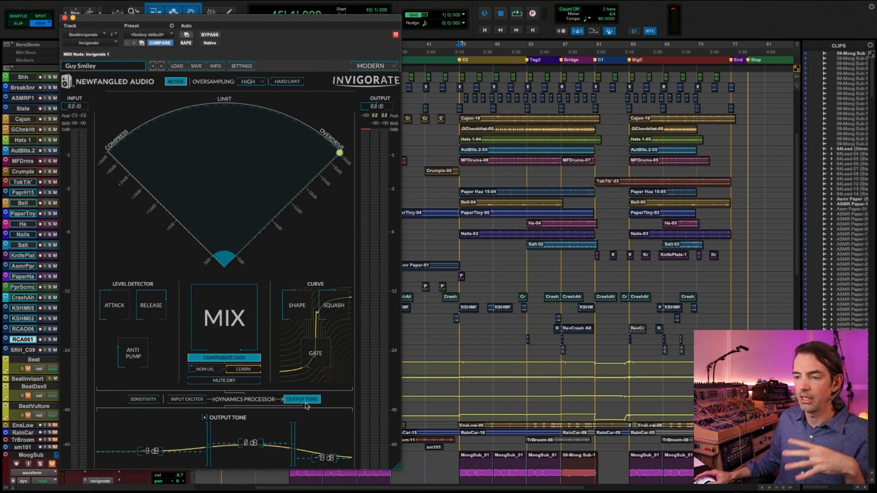
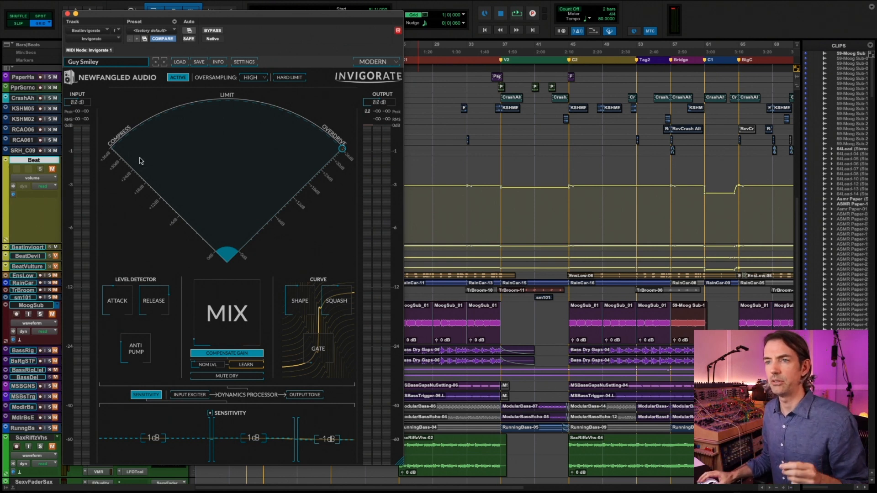
# Enlarge the BeatInvigorate track to large height, shrink the Beat track, and place the edit cursor at the C2 marker on BeatInvigorate.
pyautogui.moveTo(178, 18); pyautogui.dragTo(326, 17)
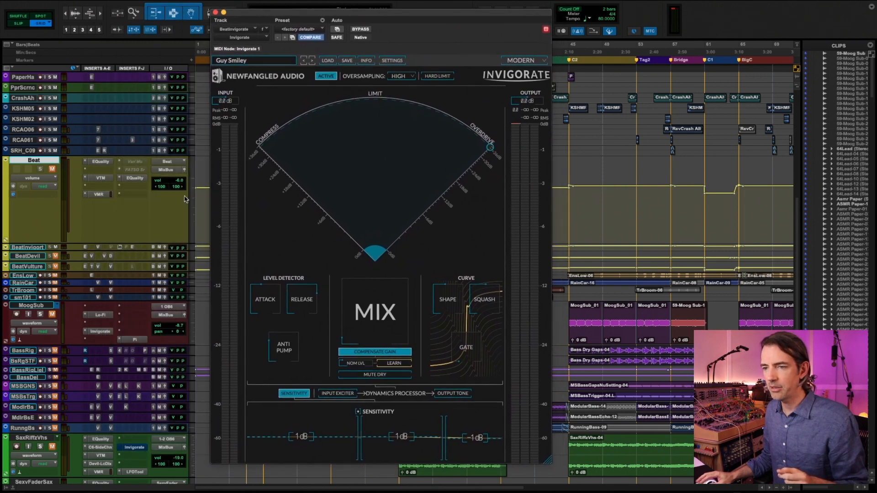
pyautogui.click(196, 256)
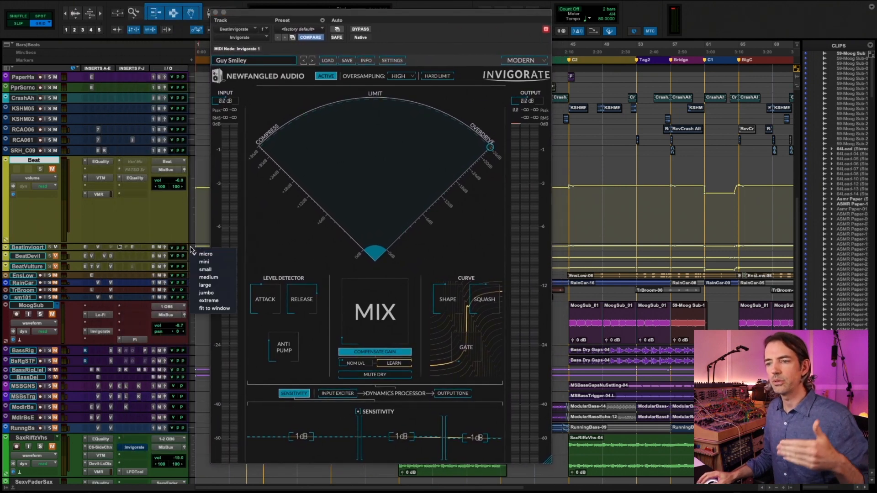
pyautogui.click(202, 286)
pyautogui.click(196, 224)
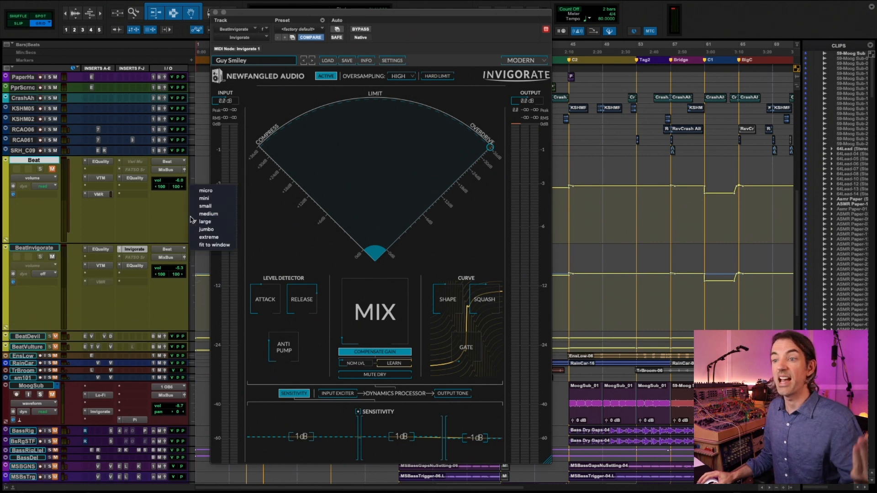
pyautogui.click(198, 202)
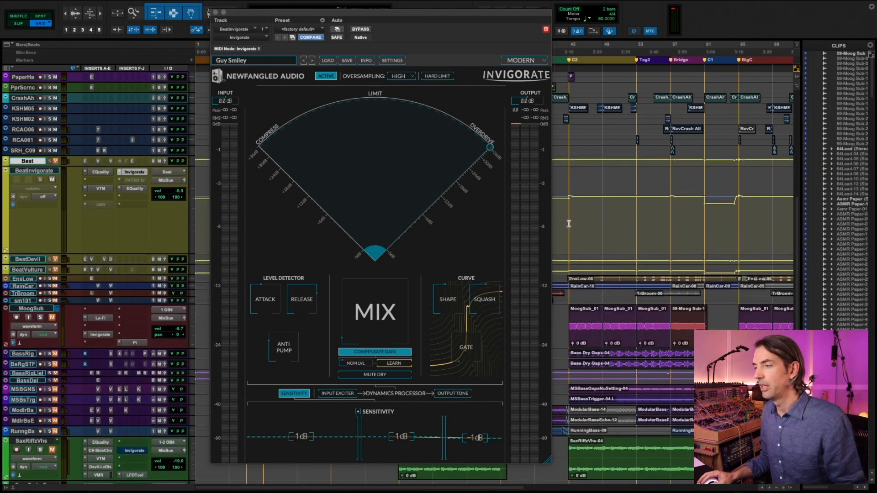
pyautogui.click(567, 221)
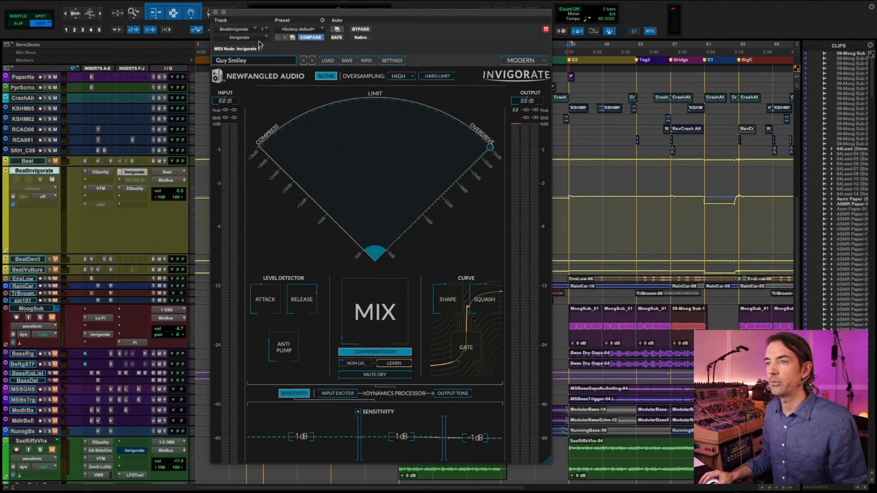
# Load the DrumBus-ChewyMidrange artist preset, reposition the plug-in window, and lower the Mix amount.
pyautogui.click(249, 63)
pyautogui.moveTo(290, 157)
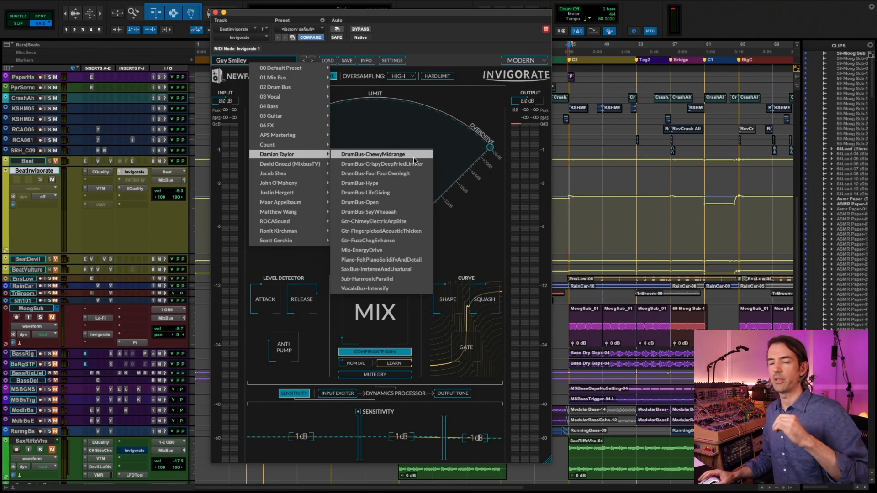
pyautogui.click(391, 156)
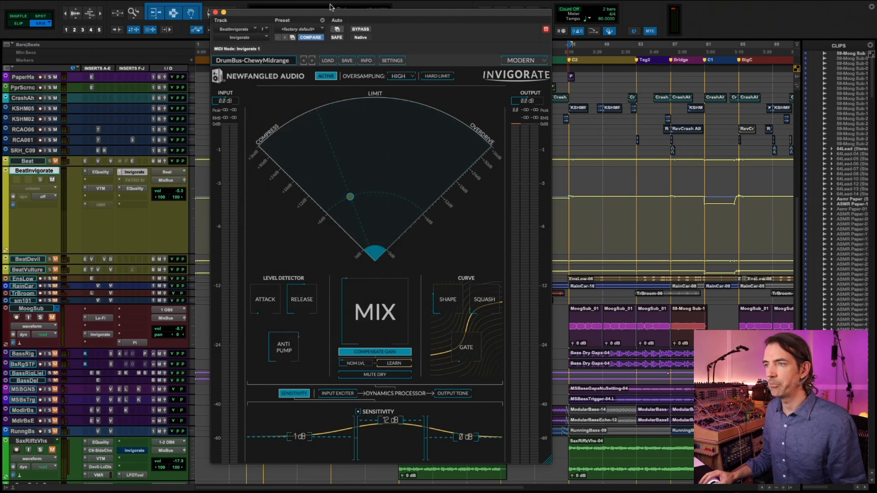
pyautogui.moveTo(354, 15); pyautogui.dragTo(274, 14)
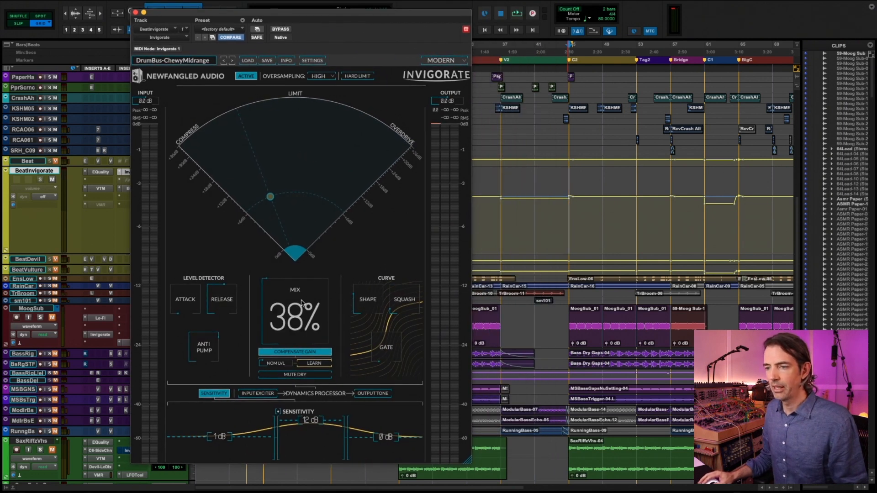
pyautogui.moveTo(300, 302); pyautogui.dragTo(296, 334)
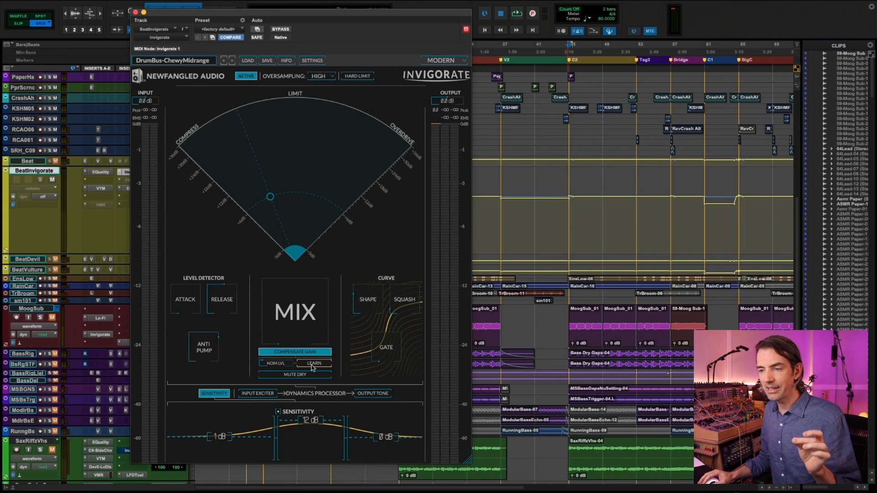
# Compare DrumBus-CrispyDeepFriedLimiter with DrumBus-ChewyMidrange, and advance to the DrumBus-FourFourOwningIt preset.
pyautogui.click(232, 61)
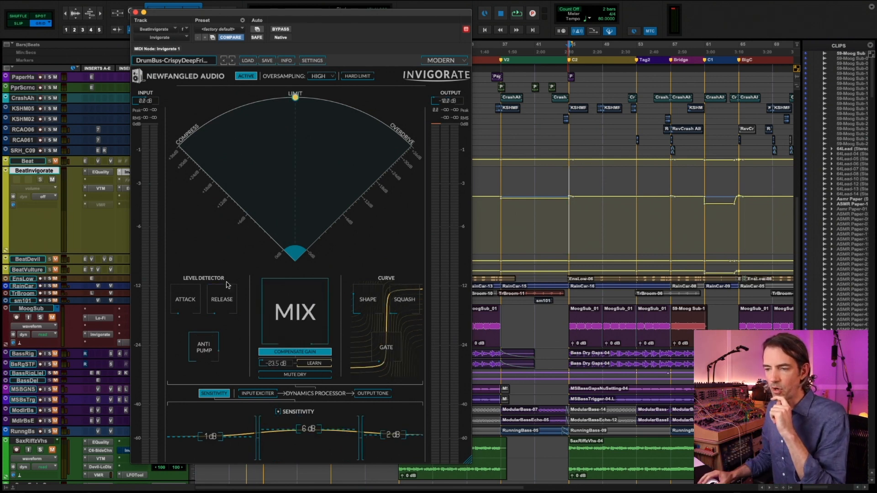
pyautogui.click(224, 61)
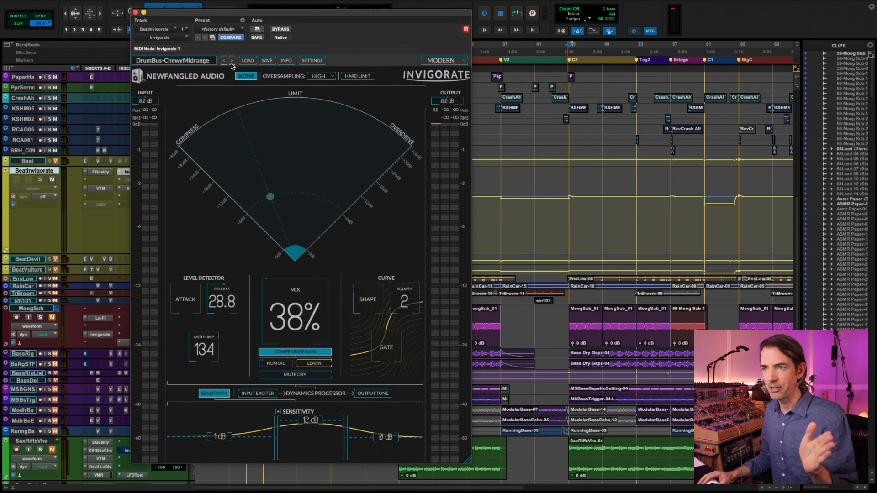
pyautogui.click(232, 62)
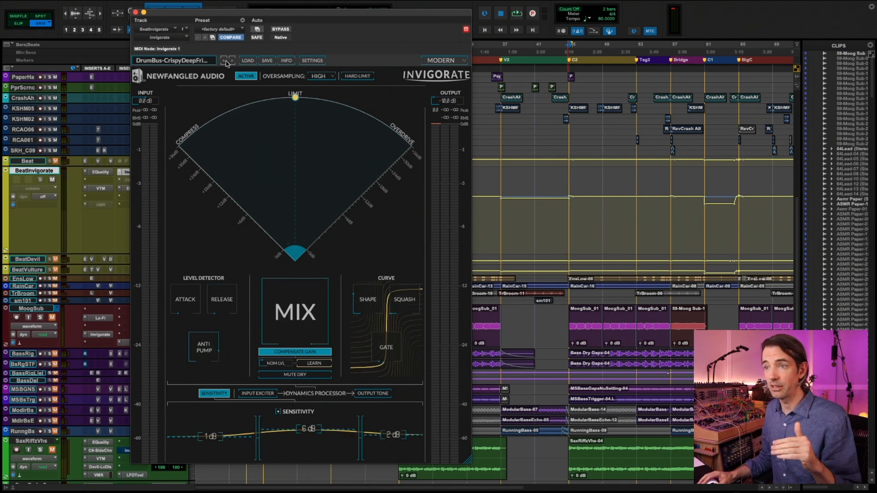
pyautogui.click(232, 62)
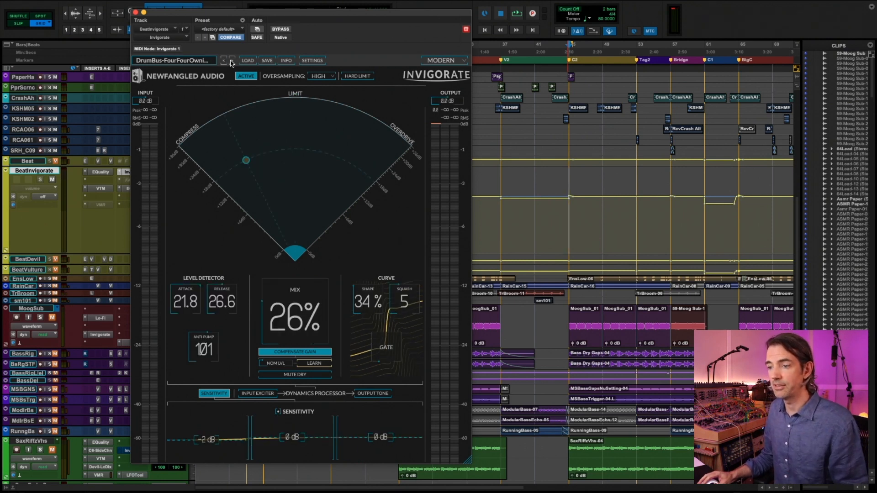
# Play the mix while stepping back through the presets to DrumBus-ChewyMidrange, and stop playback.
pyautogui.press('space')
pyautogui.click(224, 61)
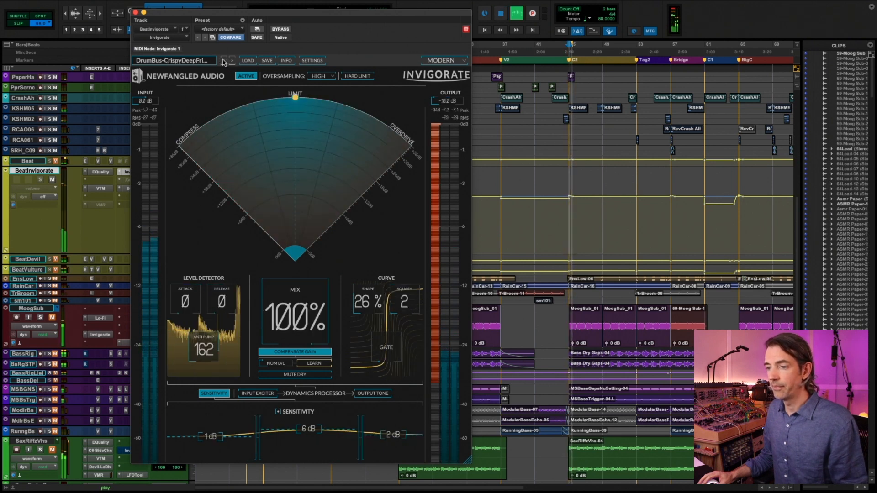
pyautogui.click(223, 61)
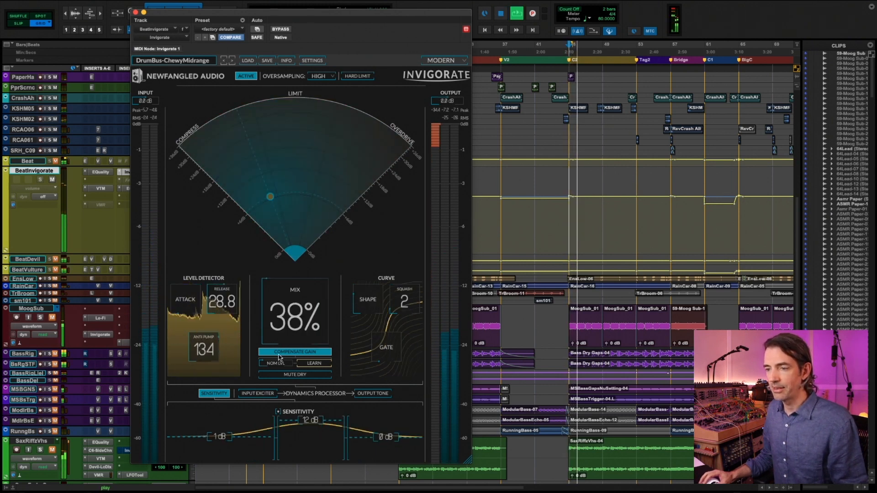
pyautogui.press('space')
# Set the Mix to 0%, play the song, and raise the Mix partway during playback.
pyautogui.moveTo(280, 364); pyautogui.dragTo(290, 323)
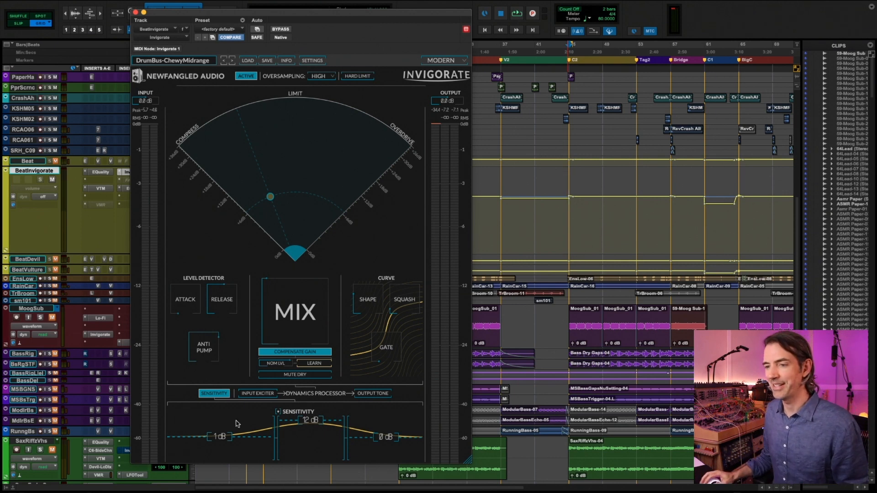
pyautogui.moveTo(301, 310); pyautogui.dragTo(283, 450)
pyautogui.press('space')
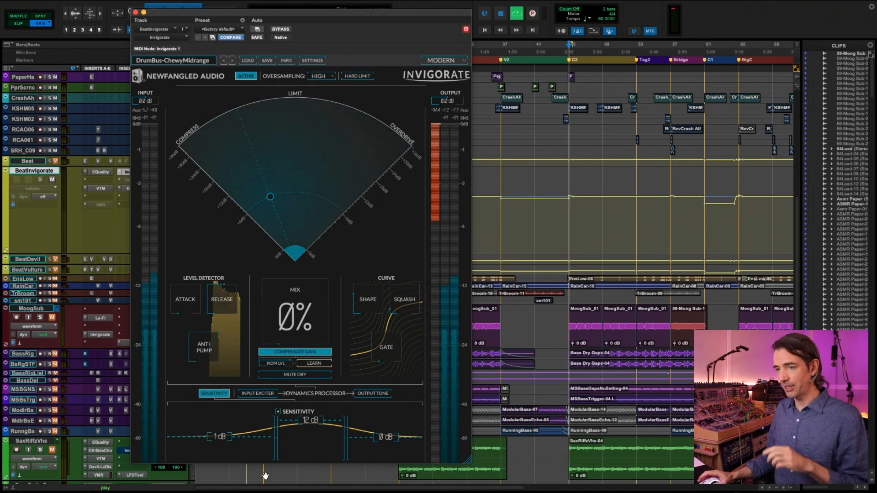
pyautogui.moveTo(305, 308)
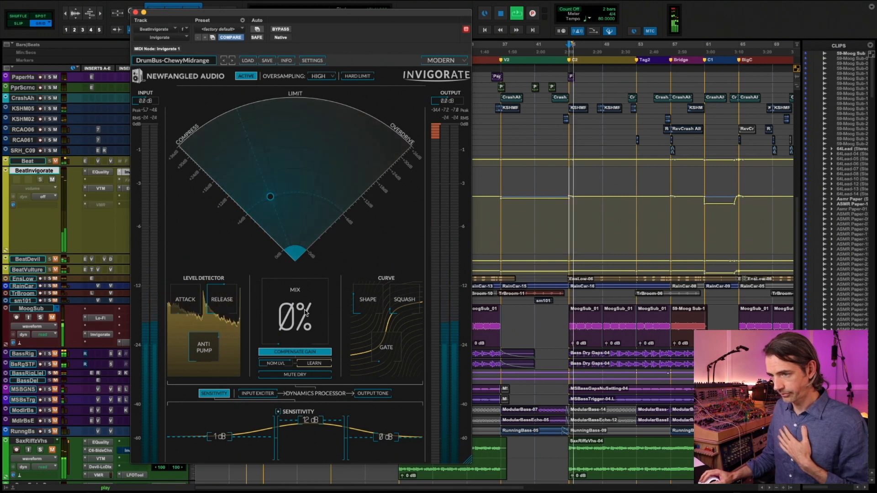
pyautogui.moveTo(305, 308); pyautogui.dragTo(300, 277)
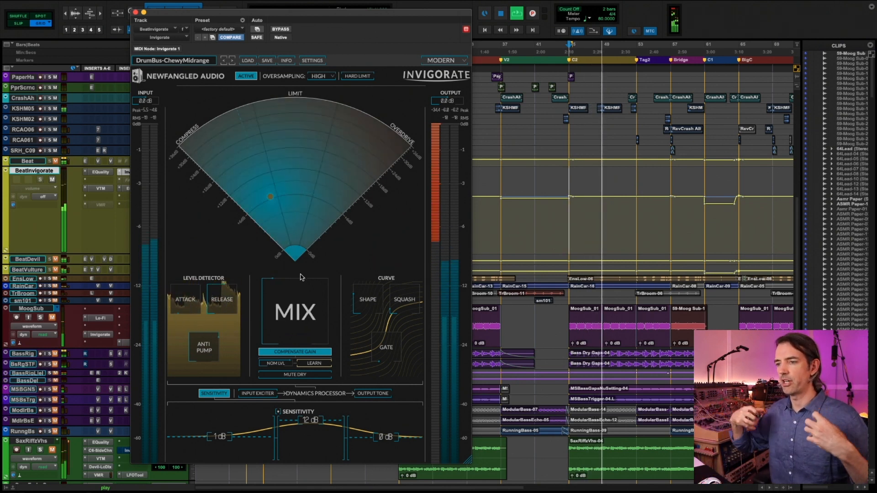
# Sweep the Mix down to 0%, up to 100% and back to a lower amount during playback.
pyautogui.moveTo(293, 283); pyautogui.dragTo(286, 362)
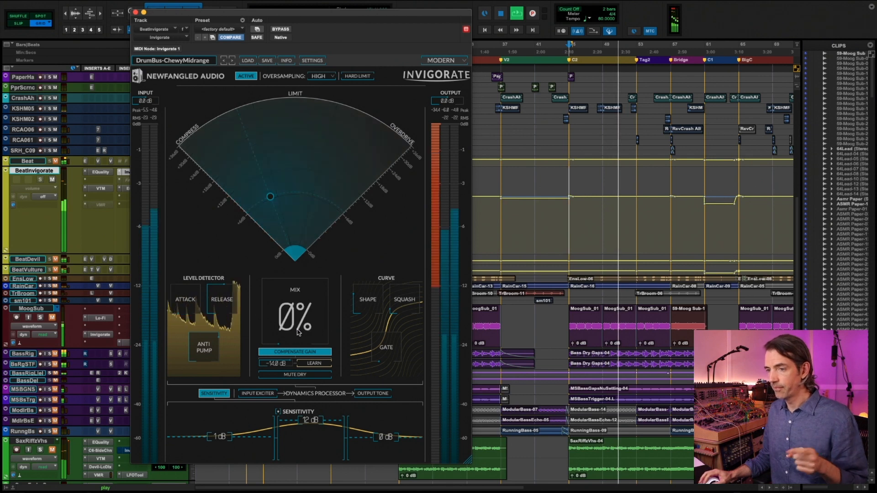
pyautogui.moveTo(314, 315); pyautogui.dragTo(326, 223)
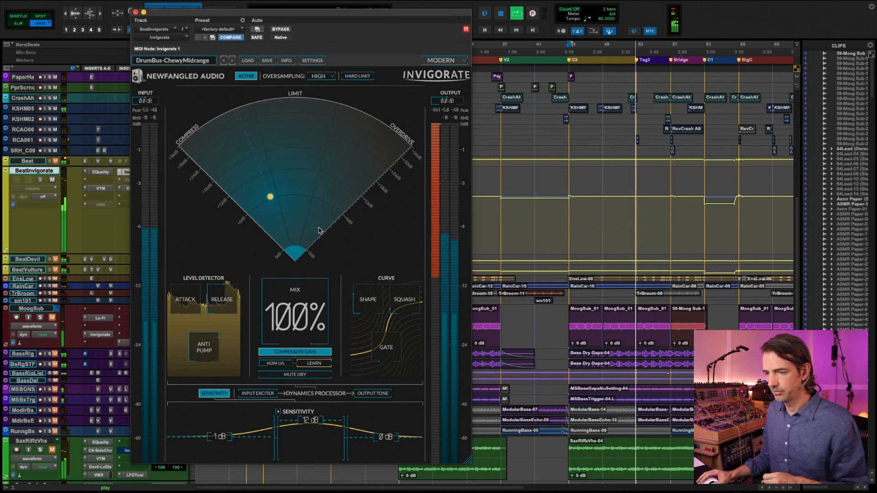
pyautogui.moveTo(291, 295); pyautogui.dragTo(274, 354)
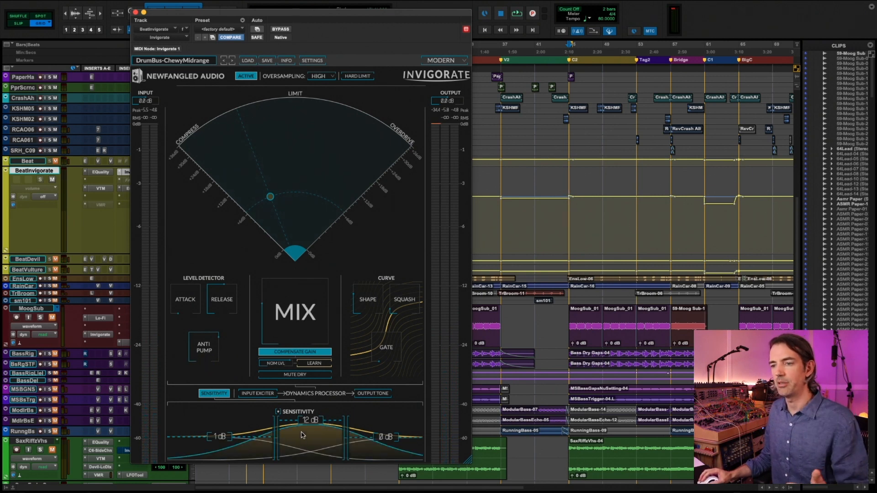
# Examine the preset's Attack, Input Exciter and Output Tone settings.
pyautogui.moveTo(185, 312)
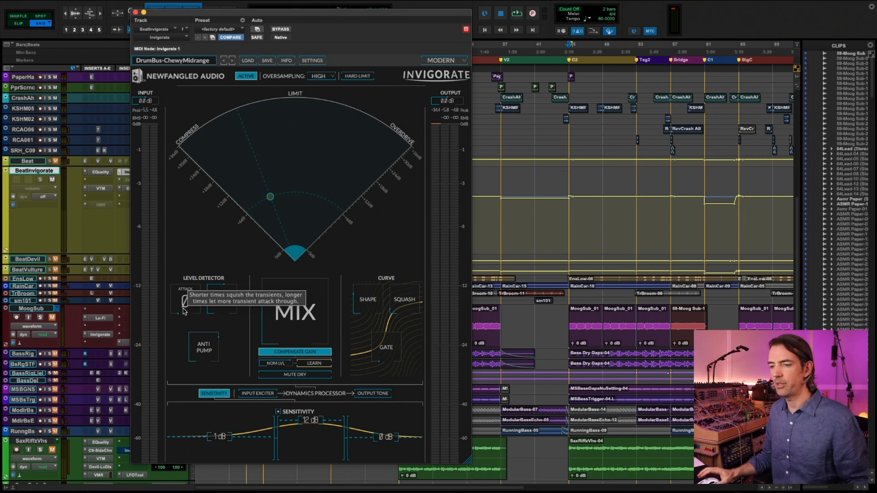
pyautogui.click(264, 394)
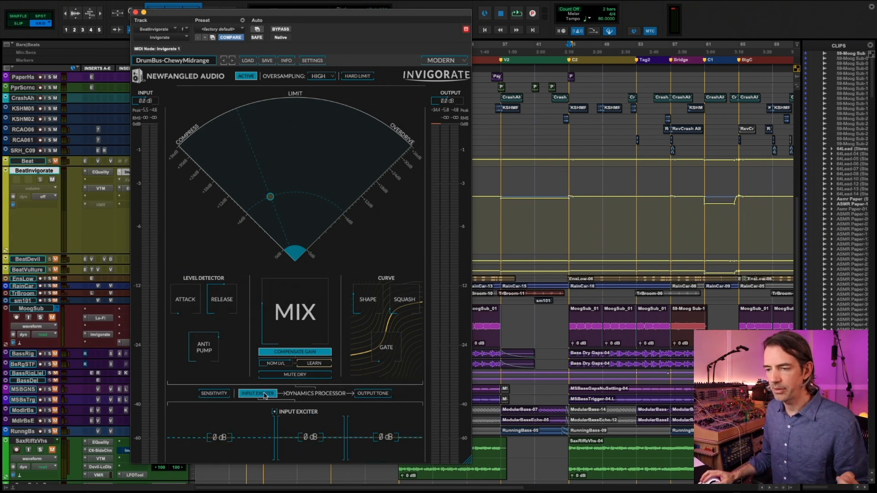
pyautogui.click(383, 395)
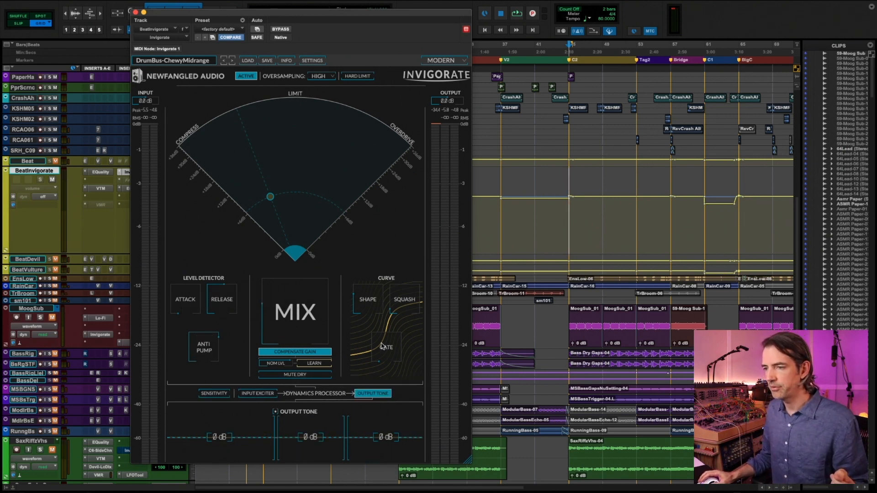
# Load the DrumBus-CrispyDeepFriedLimiter preset on the BeatInvigorate track.
pyautogui.moveTo(356, 294)
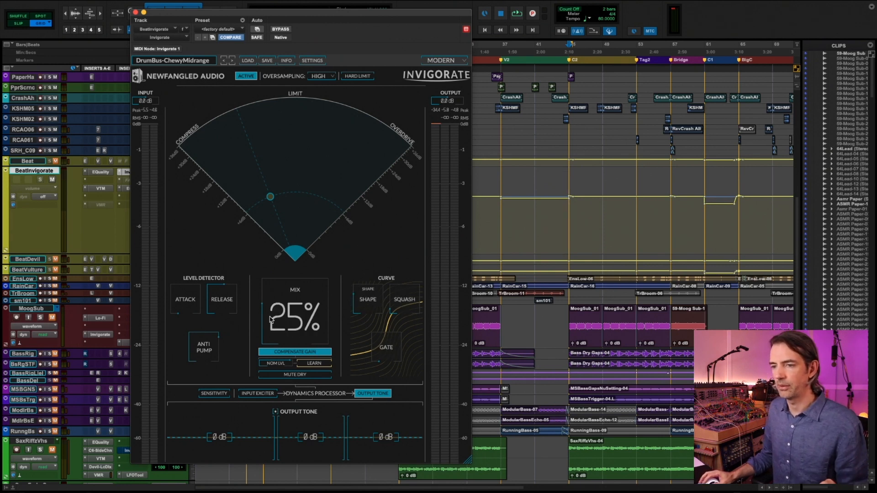
pyautogui.scroll(1, 270, 319)
pyautogui.moveTo(216, 289)
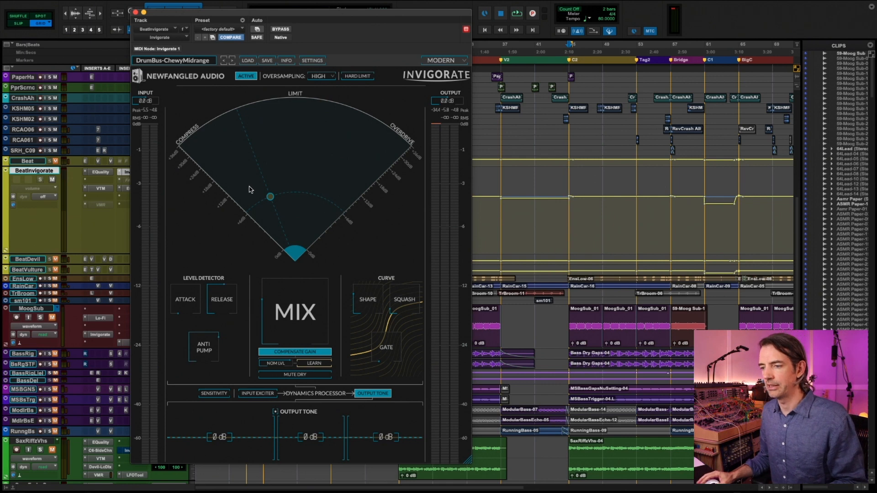
pyautogui.click(189, 61)
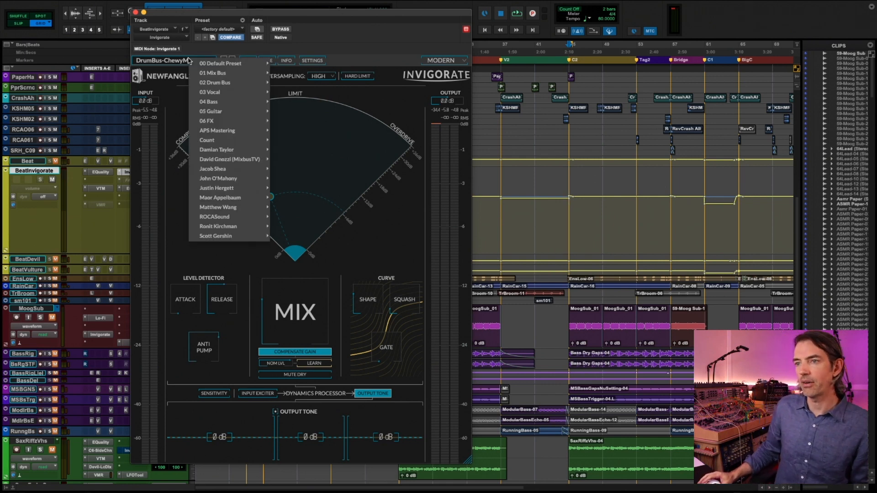
pyautogui.moveTo(236, 154)
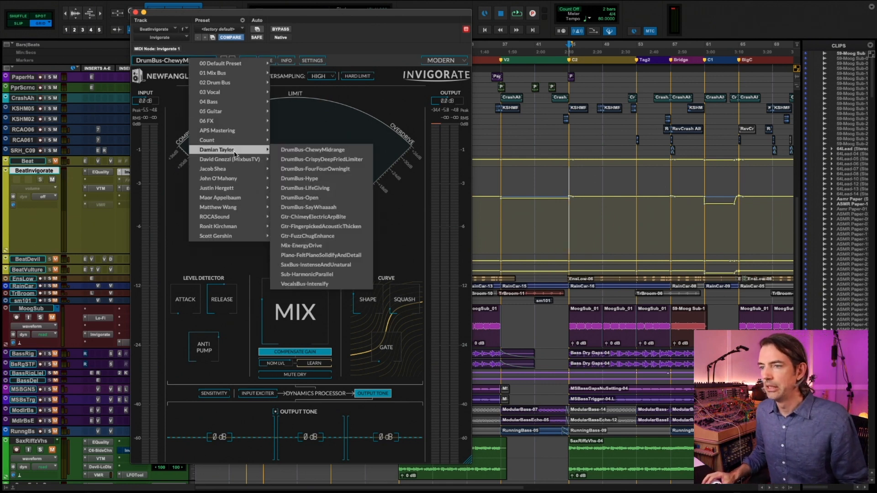
pyautogui.click(365, 164)
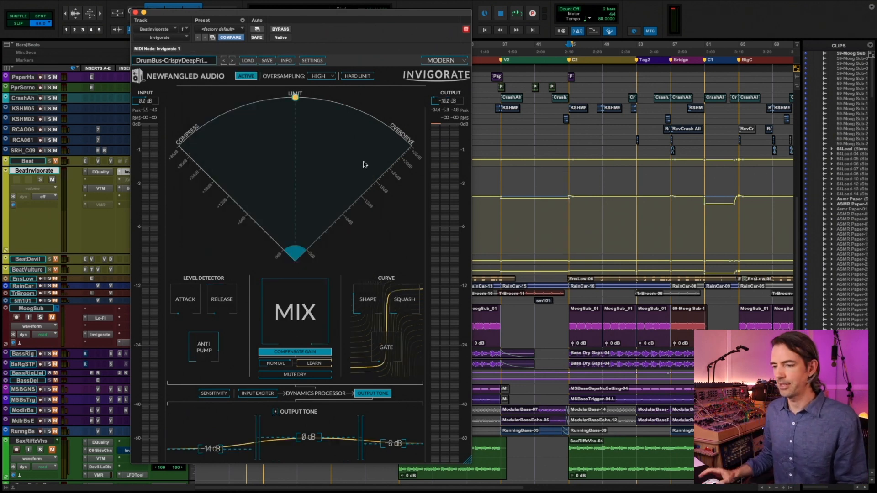
# Audition the preset at full Mix, stop playback, and examine its Output Tone, Input Exciter and Sensitivity bands.
pyautogui.press('space')
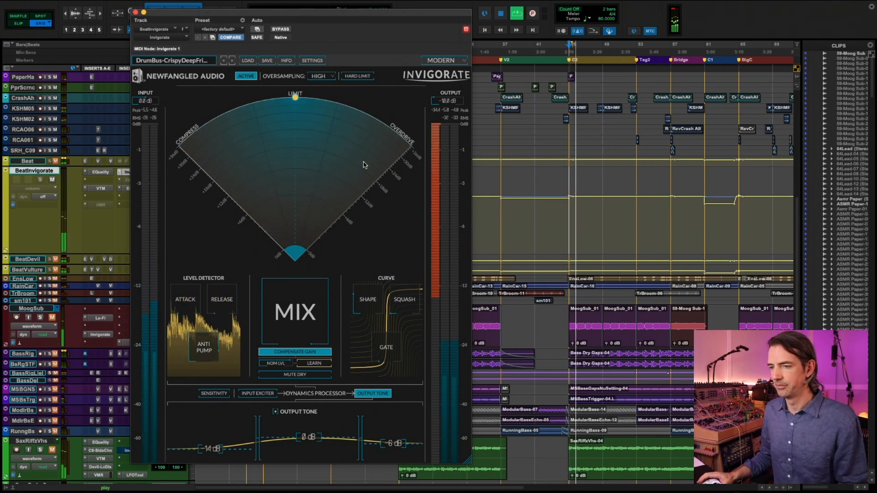
pyautogui.moveTo(312, 321)
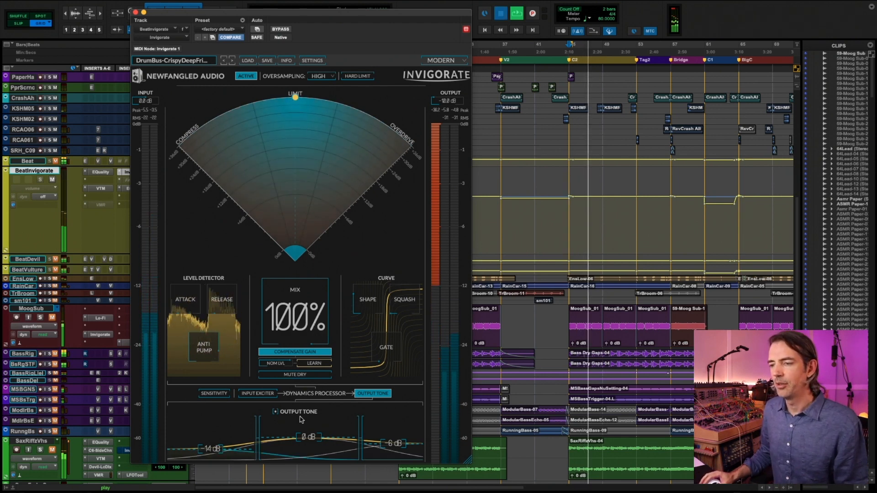
pyautogui.press('space')
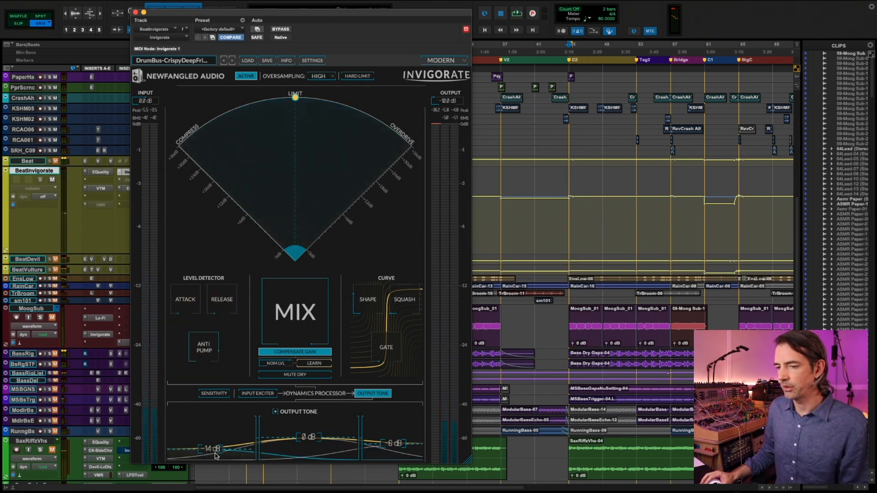
pyautogui.click(250, 395)
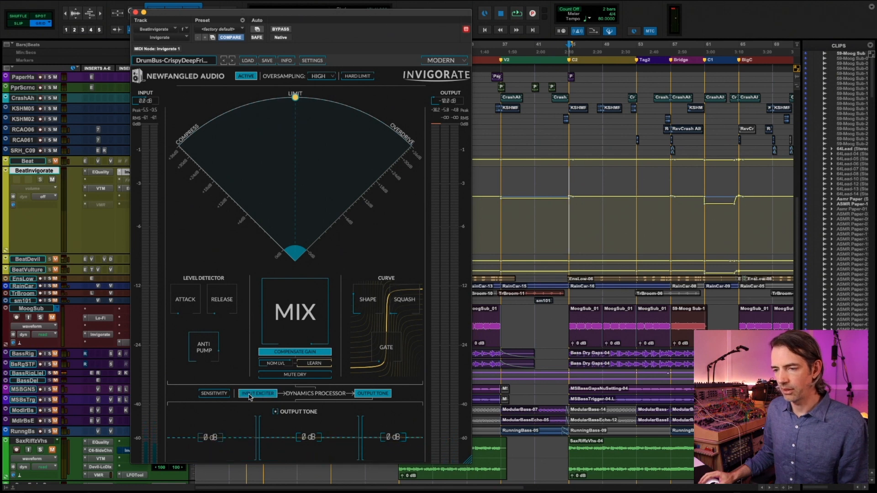
pyautogui.click(214, 394)
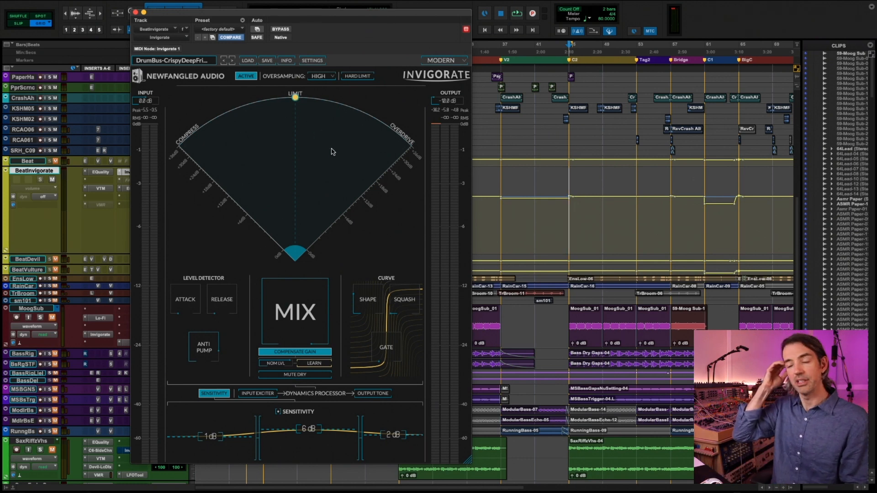
# Play the song, drop the Mix to 0%, and raise it gradually to 19% while listening.
pyautogui.press('space')
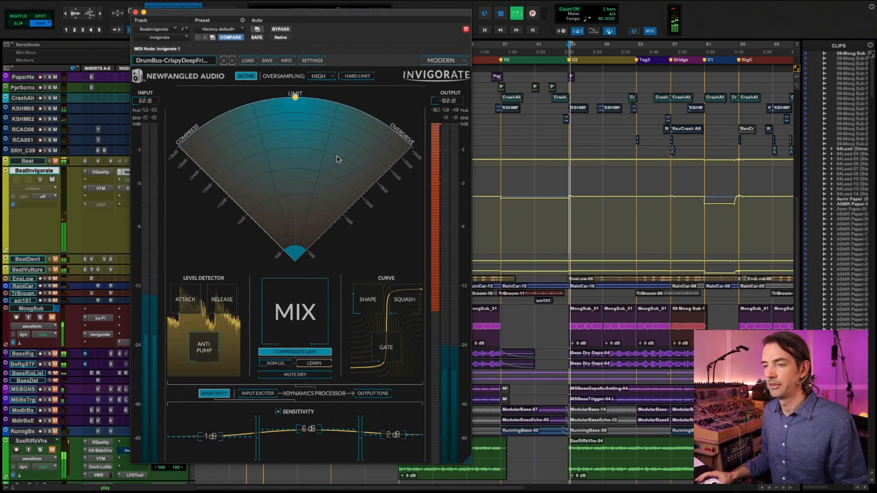
pyautogui.moveTo(309, 317); pyautogui.dragTo(276, 452)
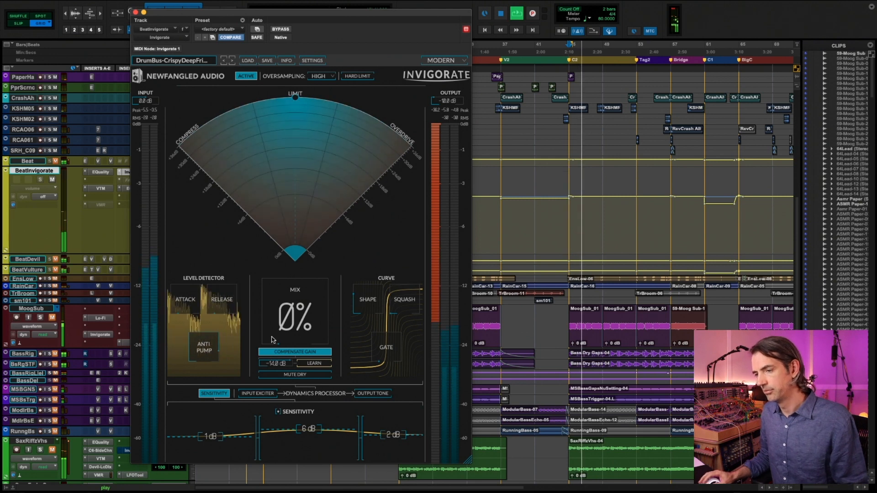
pyautogui.moveTo(281, 335); pyautogui.dragTo(296, 306)
pyautogui.moveTo(294, 307); pyautogui.dragTo(294, 318)
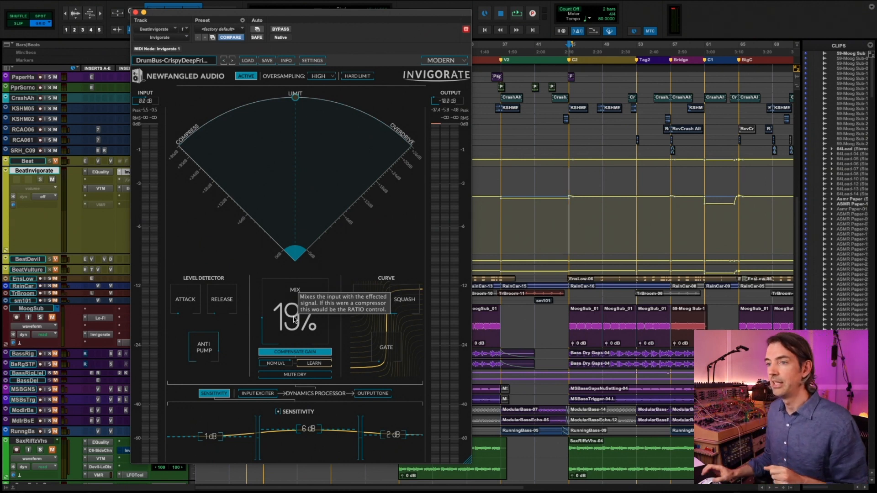
# Load the DrumBus-Open preset on the BeatInvigorate track.
pyautogui.click(190, 62)
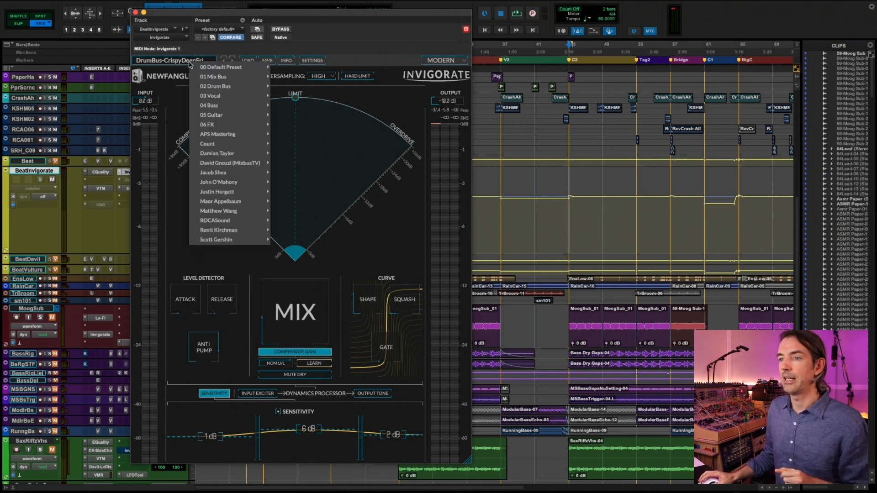
pyautogui.moveTo(252, 154)
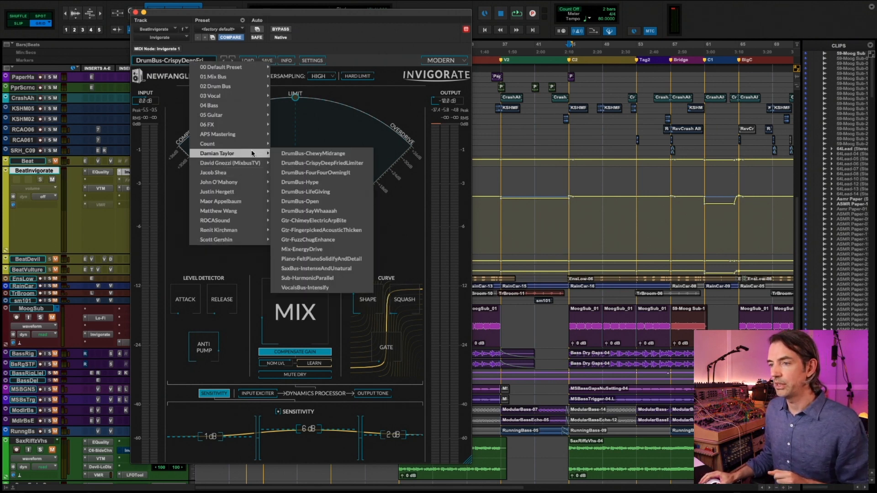
pyautogui.click(338, 202)
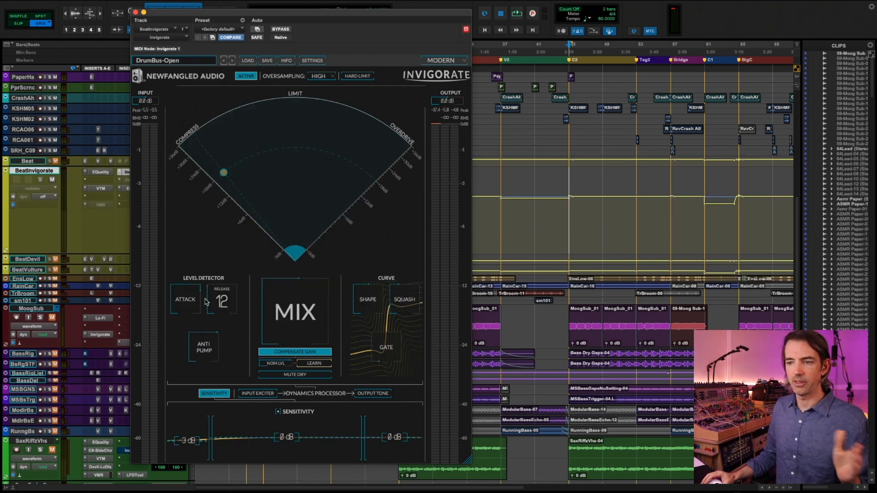
# Examine the preset's Attack, Release, Curve, Sensitivity, Input Exciter and Output Tone settings.
pyautogui.moveTo(219, 303)
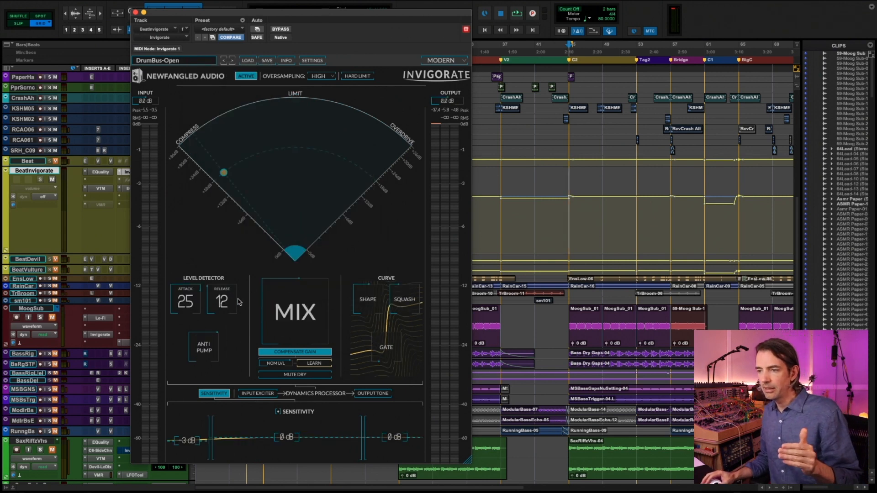
pyautogui.moveTo(388, 353)
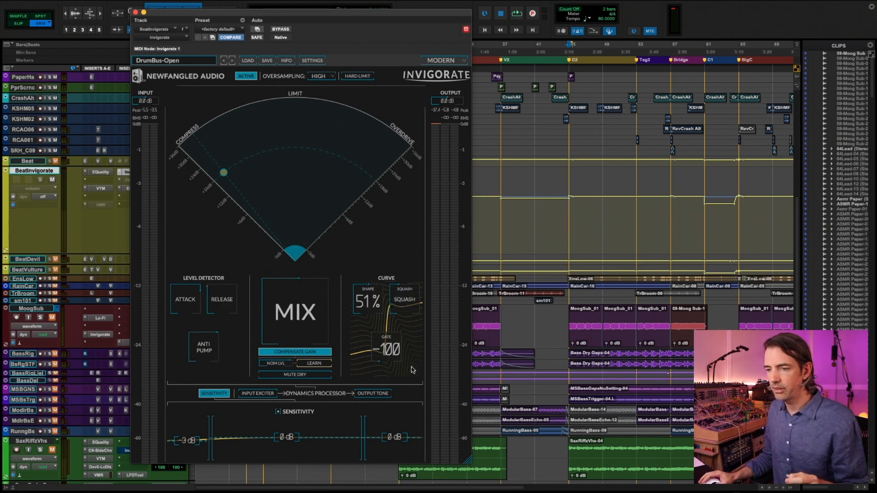
pyautogui.moveTo(214, 350)
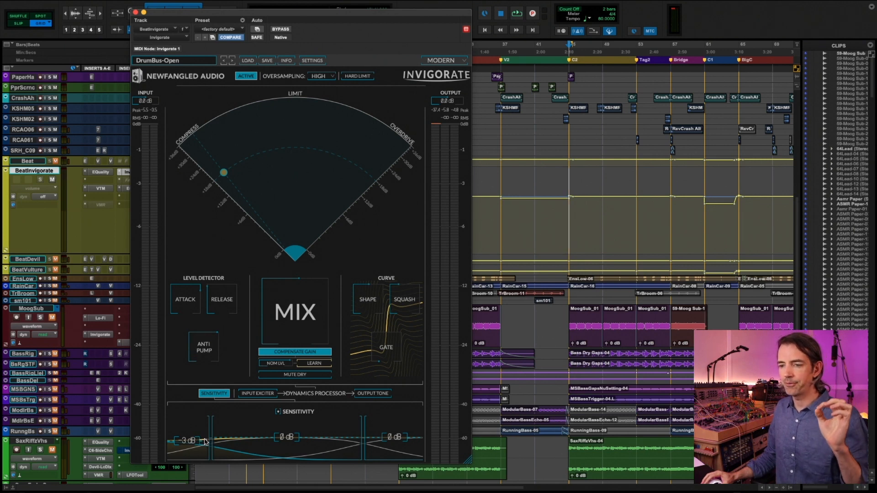
pyautogui.click(257, 393)
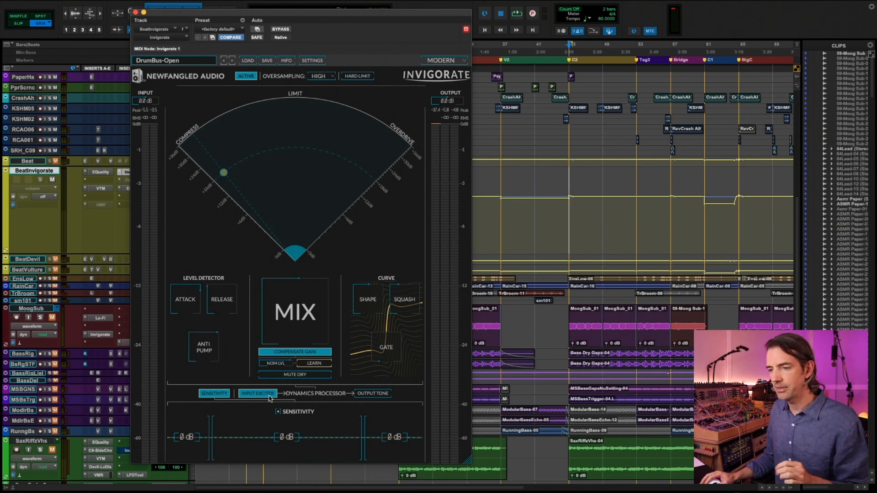
pyautogui.click(365, 392)
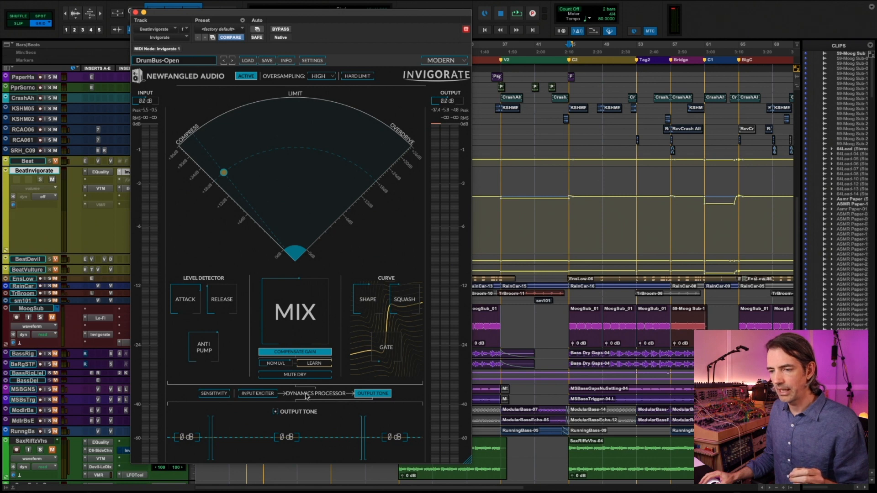
# Turn the Mix fully down, play the song while raising the Mix to 32%, and stop playback.
pyautogui.moveTo(305, 315); pyautogui.dragTo(283, 434)
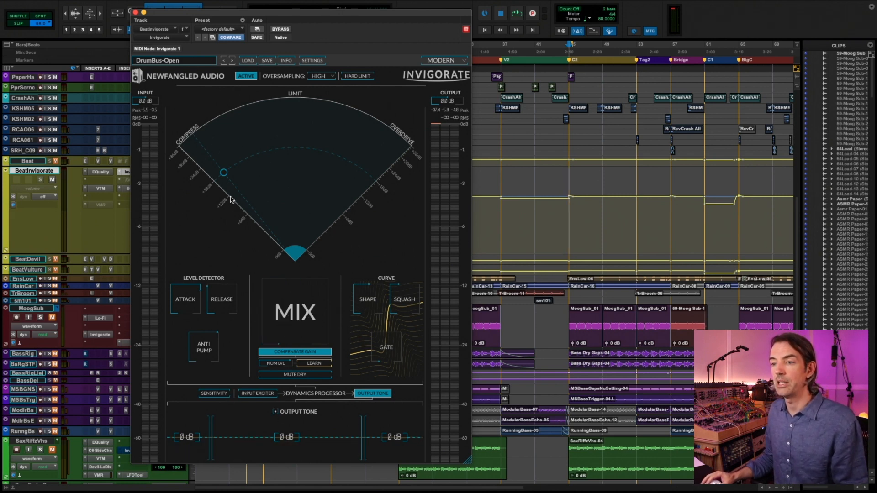
pyautogui.press('space')
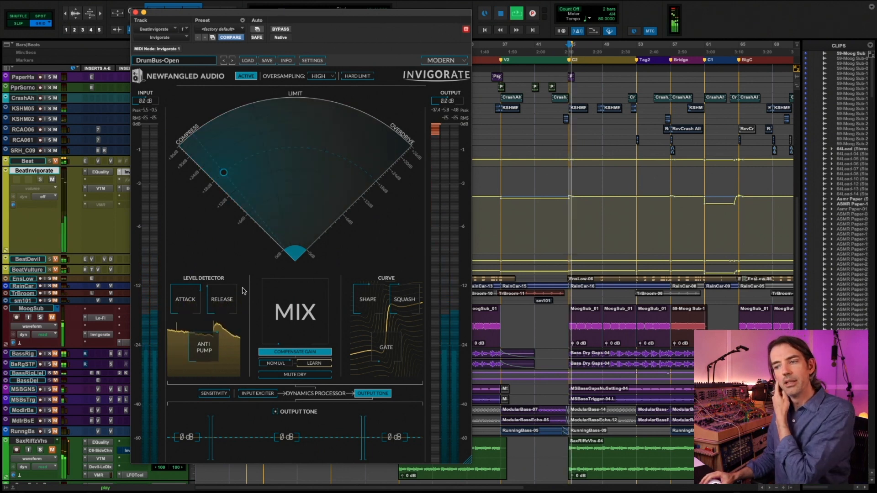
pyautogui.moveTo(292, 325)
pyautogui.moveTo(292, 325); pyautogui.dragTo(294, 303)
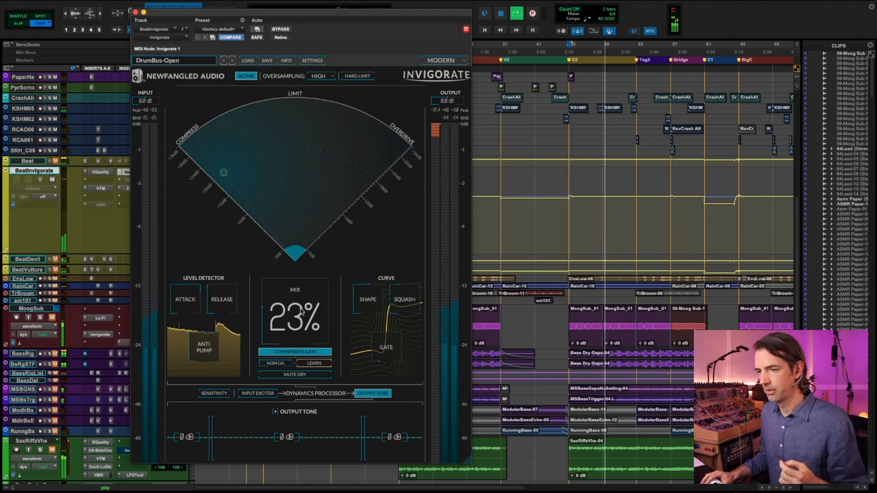
pyautogui.moveTo(288, 341); pyautogui.dragTo(289, 300)
pyautogui.press('space')
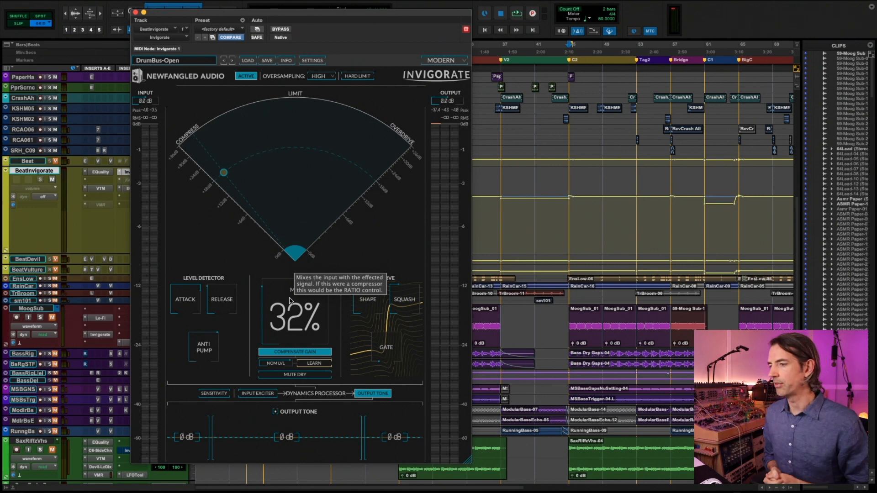
# Play the song with the Mix at 100%, check the Attack setting, and stop playback.
pyautogui.press('space')
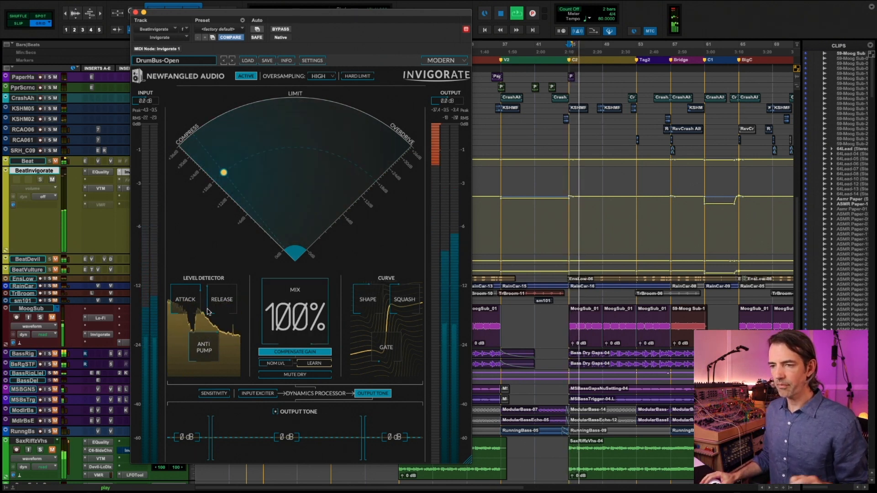
pyautogui.moveTo(190, 305)
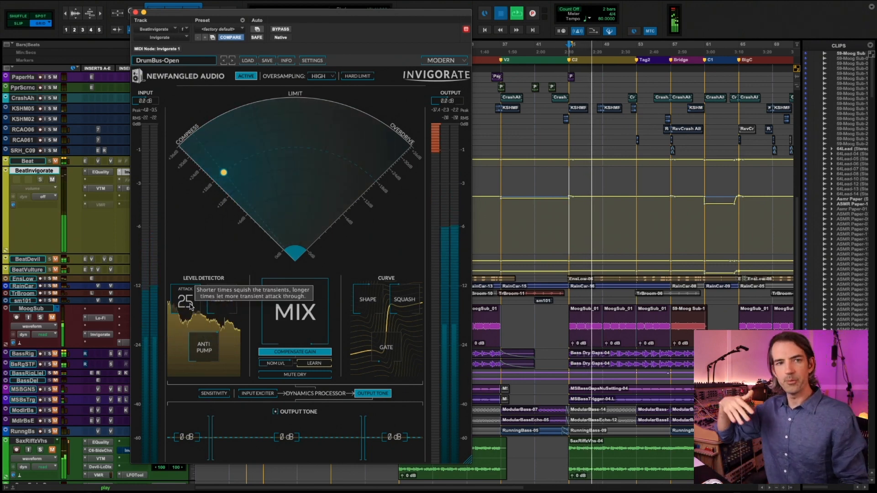
pyautogui.press('space')
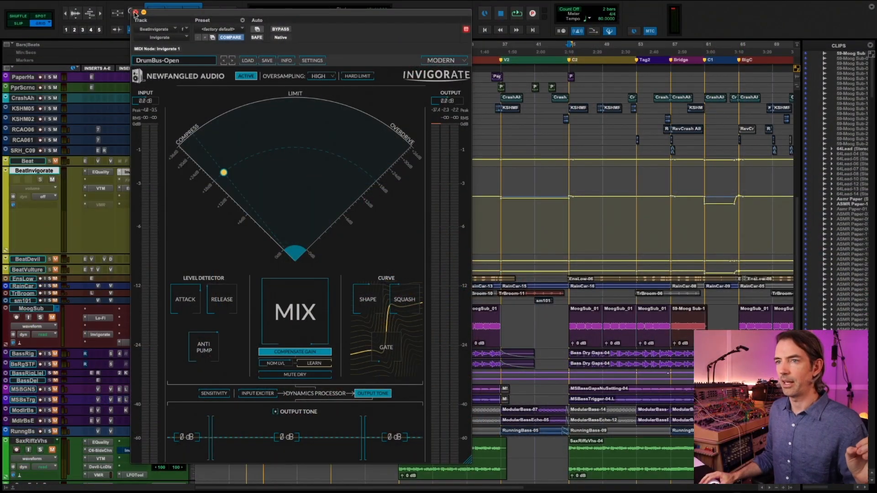
# Close the BeatInvigorate plug-in window and place the edit cursor at the first MoogSub clip, at bar 25.
pyautogui.click(135, 13)
pyautogui.scroll(-5, 287, 123)
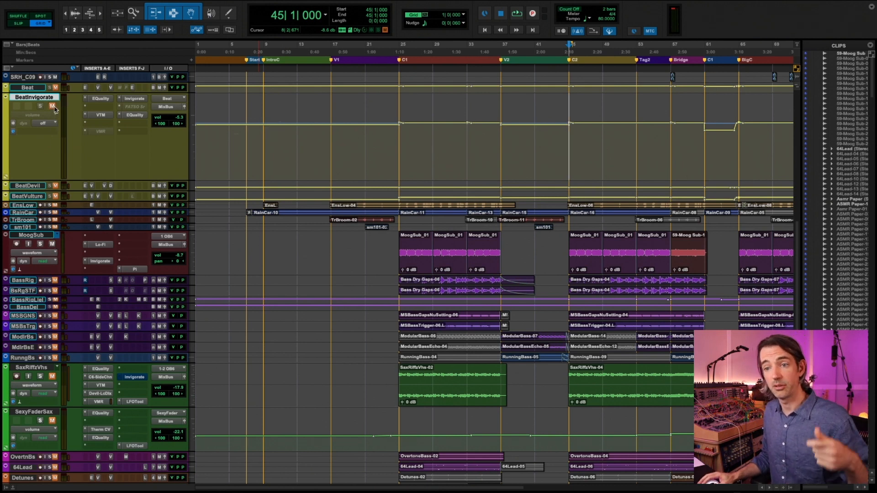
pyautogui.click(323, 241)
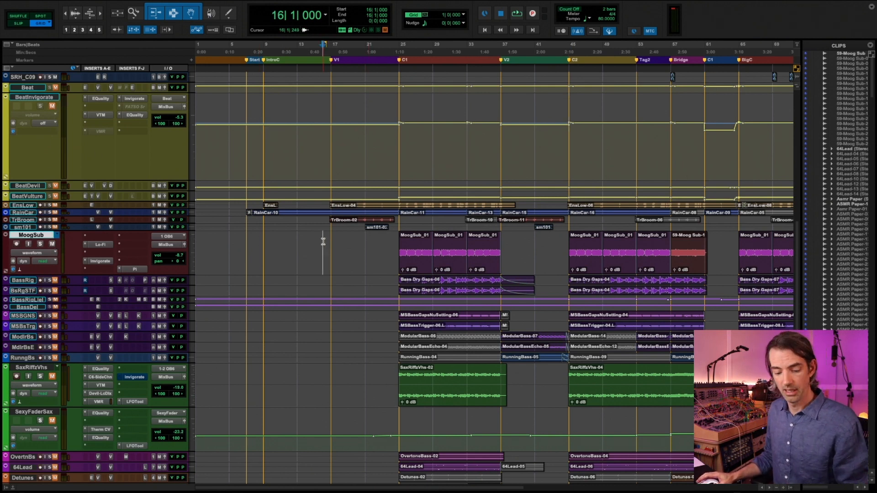
pyautogui.press('Tab')
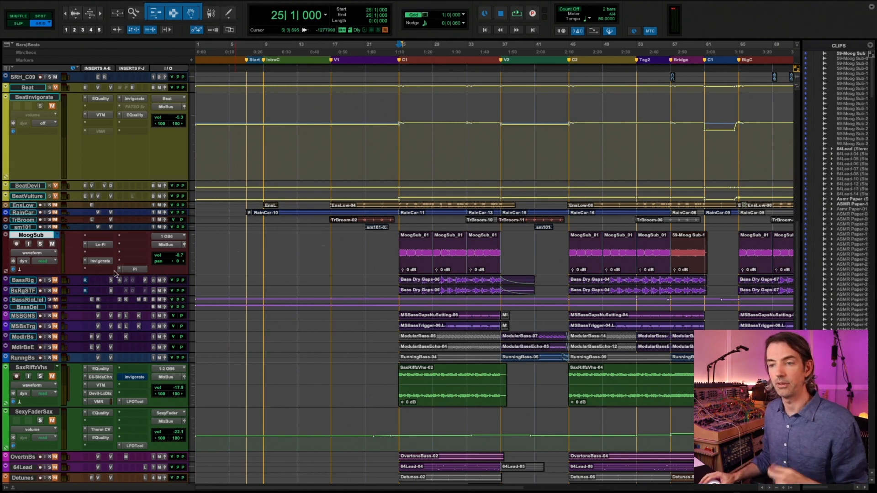
# Open Invigorate on the MoogSub track, turn its Mix fully down, and show the Input Exciter settings.
pyautogui.click(100, 261)
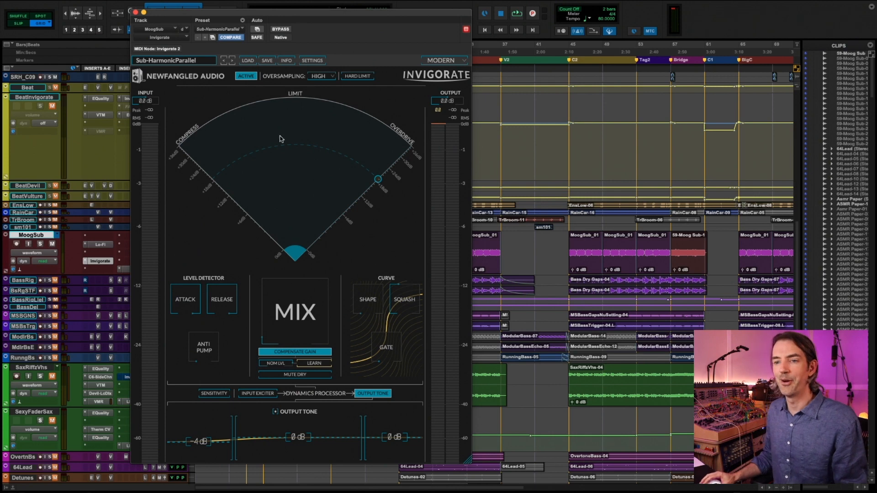
pyautogui.moveTo(299, 313); pyautogui.dragTo(271, 438)
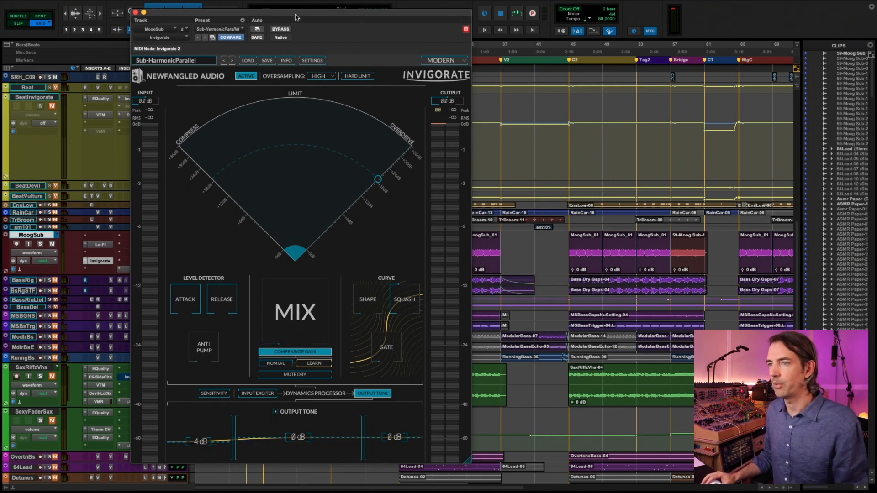
pyautogui.moveTo(296, 14); pyautogui.dragTo(337, 11)
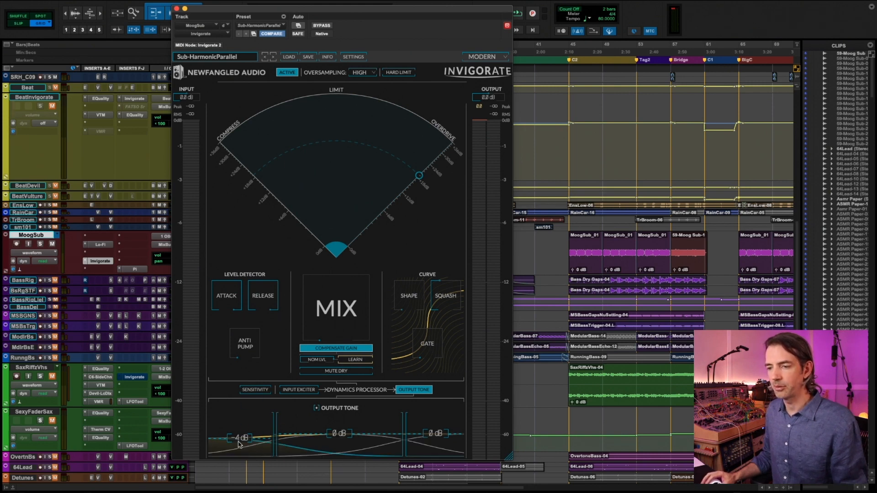
pyautogui.click(313, 387)
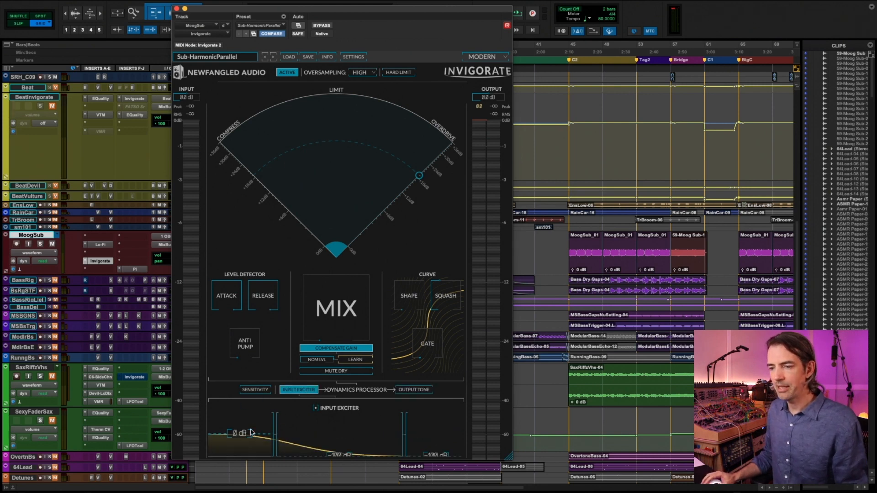
# Show the Sensitivity settings, play the song while raising Invigorate's Mix on MoogSub to 10%, and stop playback.
pyautogui.click(256, 390)
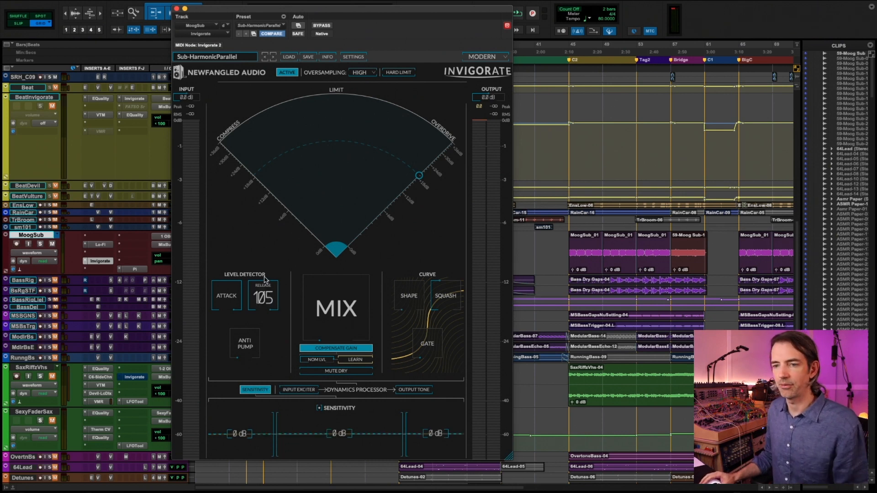
pyautogui.press('space')
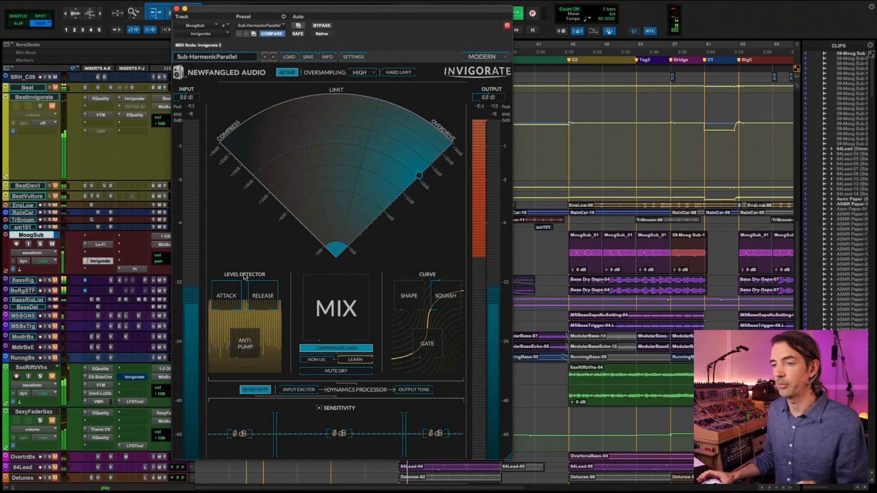
pyautogui.moveTo(336, 325)
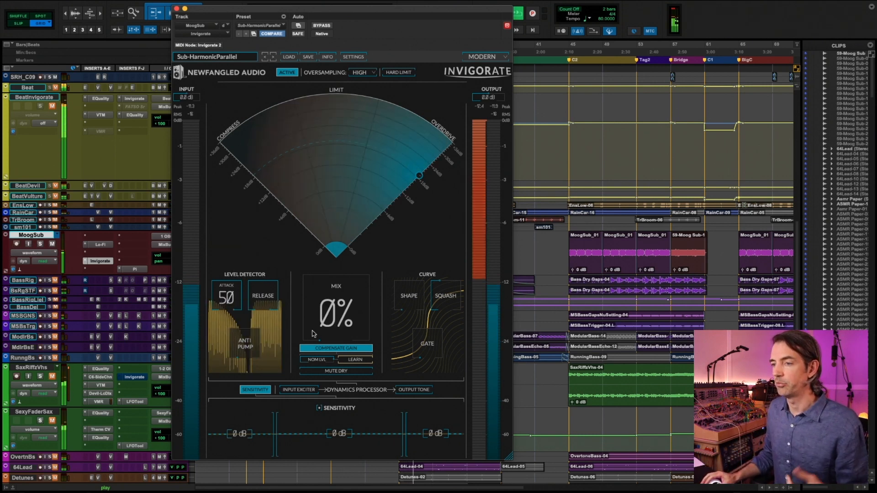
pyautogui.moveTo(336, 326); pyautogui.dragTo(350, 178)
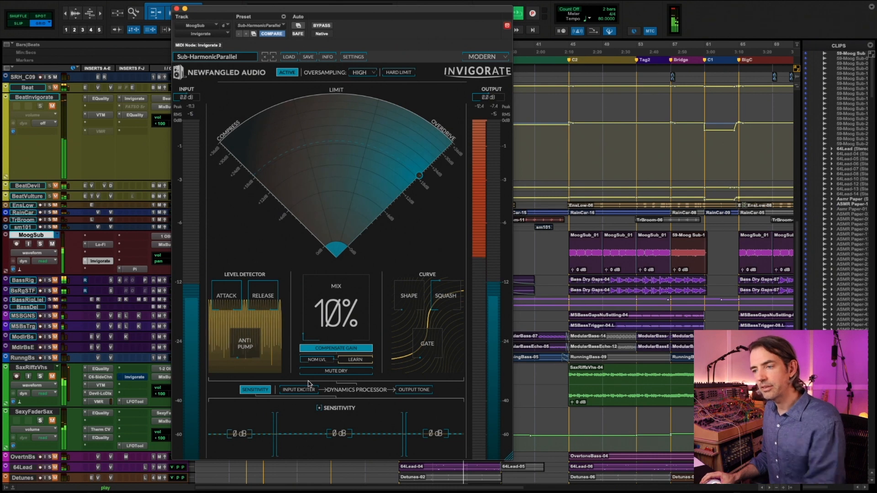
pyautogui.press('space')
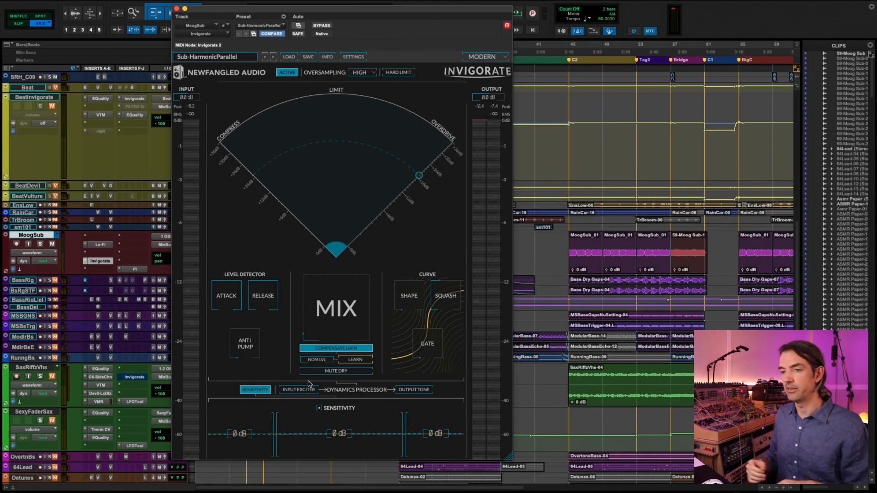
# Close the MoogSub Invigorate window and place the edit cursor at the start of the first SaxRiffzVhs clip.
pyautogui.scroll(-5, 558, 269)
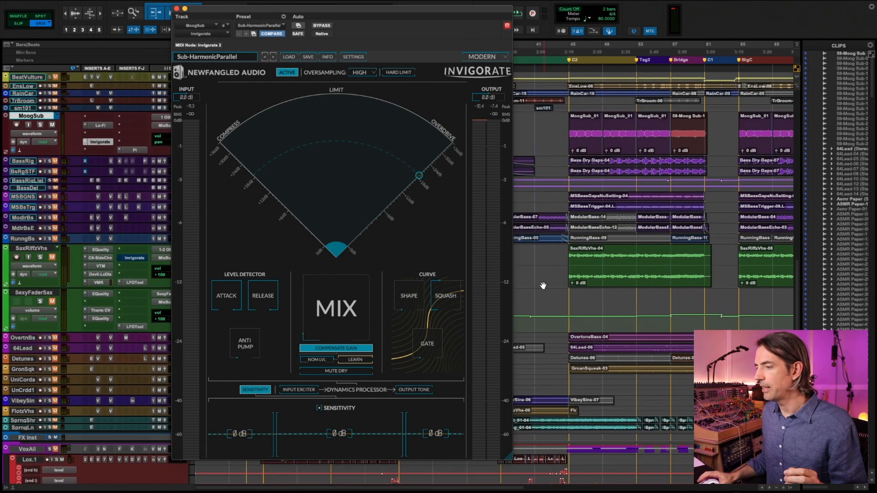
pyautogui.scroll(-1, 543, 285)
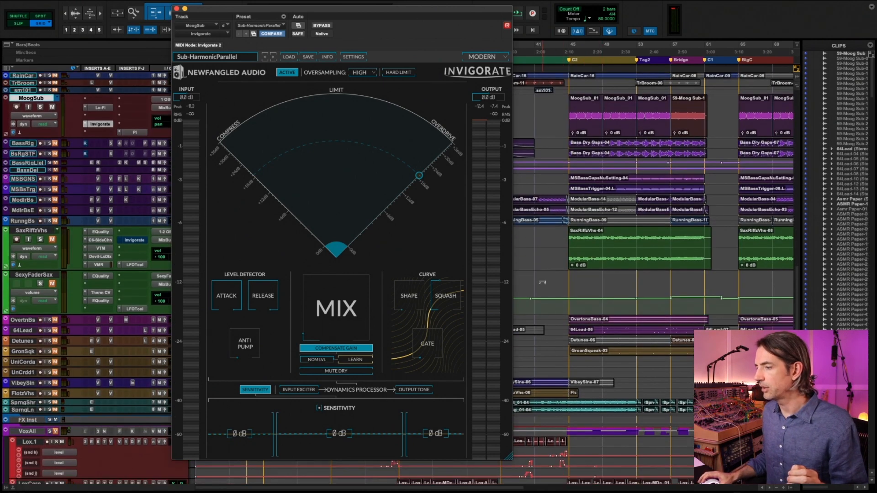
pyautogui.click(176, 9)
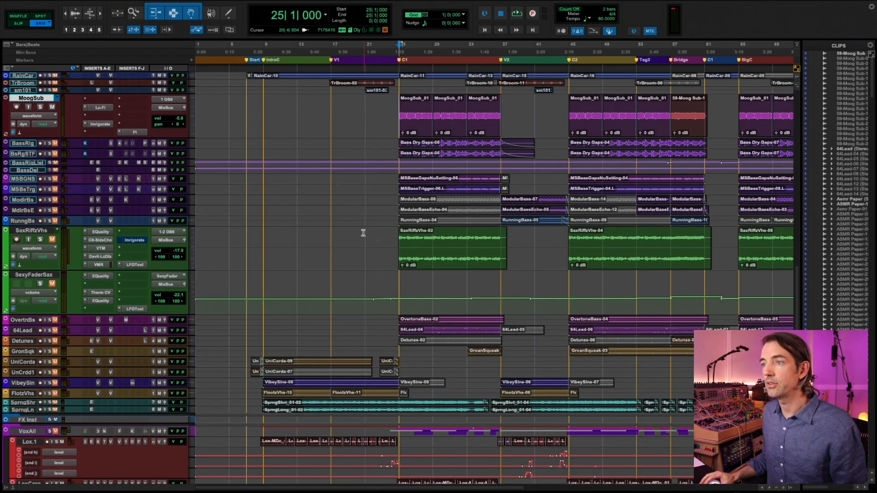
pyautogui.click(325, 236)
pyautogui.press('Tab')
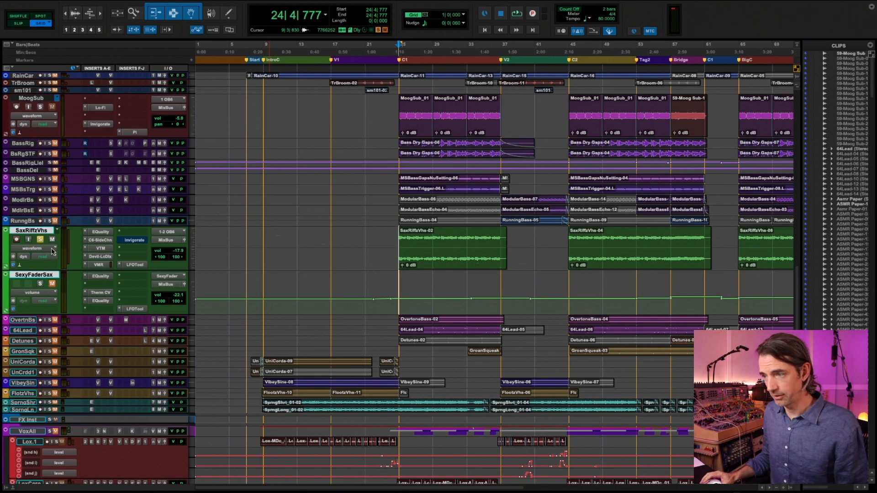
# Audition the soloed SaxRiffzVhs track, compare it with SexyFaderSax soloed as well, and stop playback.
pyautogui.press('space')
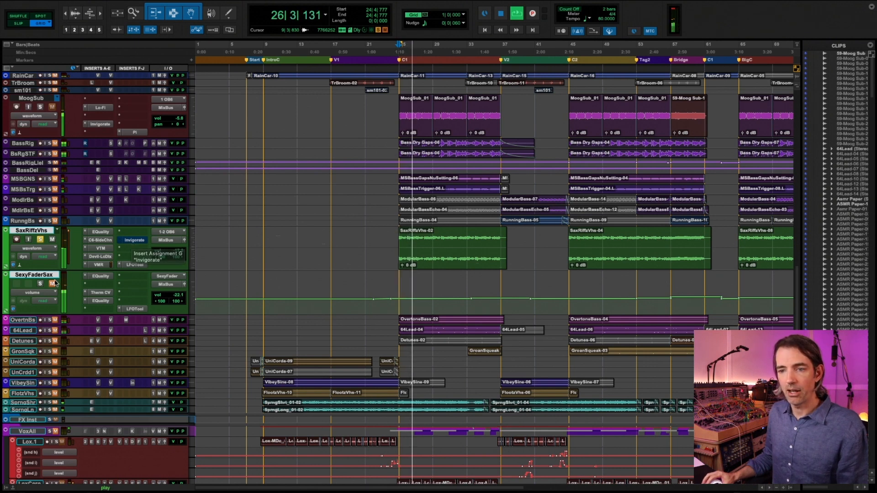
pyautogui.press('space')
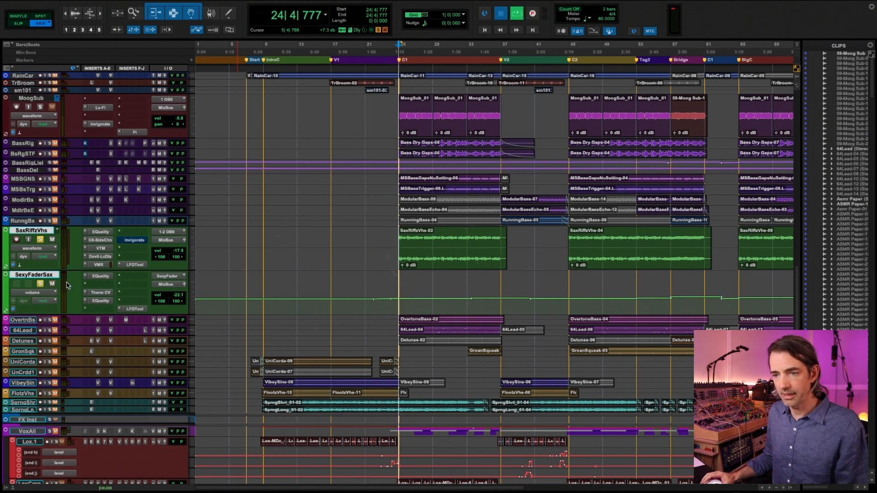
pyautogui.press('space')
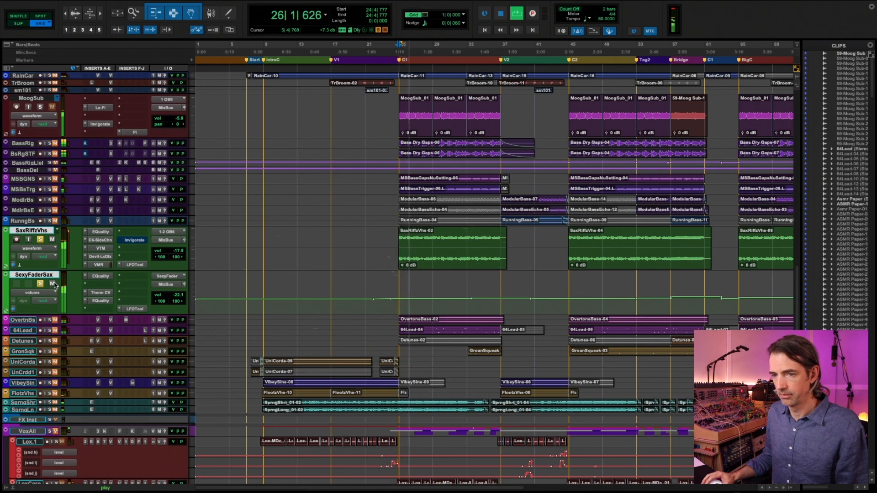
pyautogui.press('space')
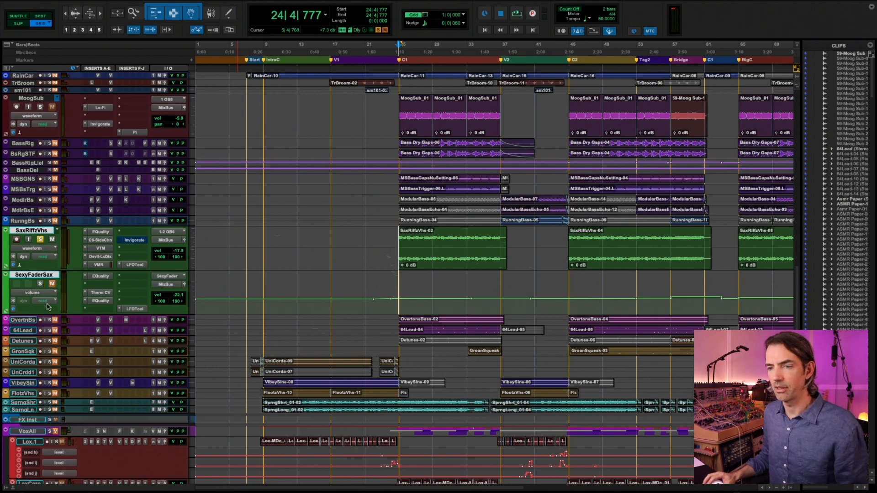
# Open Invigorate on the SaxRiffzVhs track and load the SaxBus-InstenseAndUnatural preset.
pyautogui.click(133, 241)
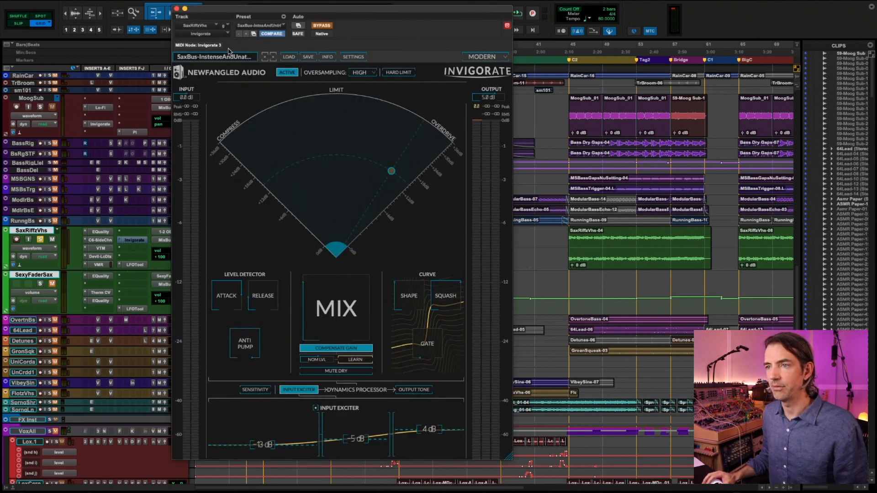
pyautogui.click(224, 57)
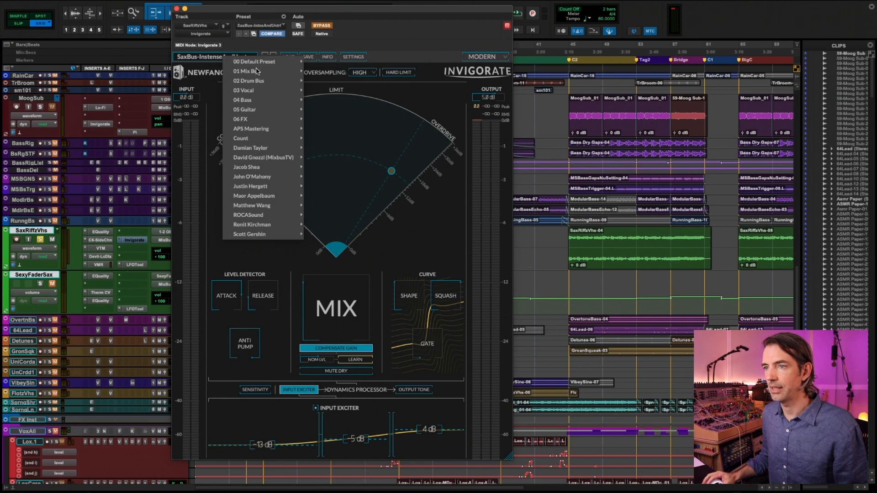
pyautogui.moveTo(262, 73)
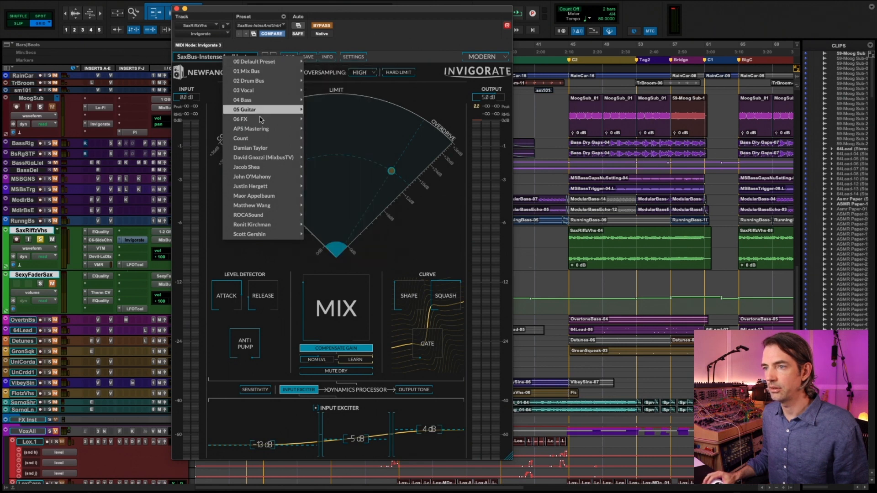
pyautogui.moveTo(261, 147)
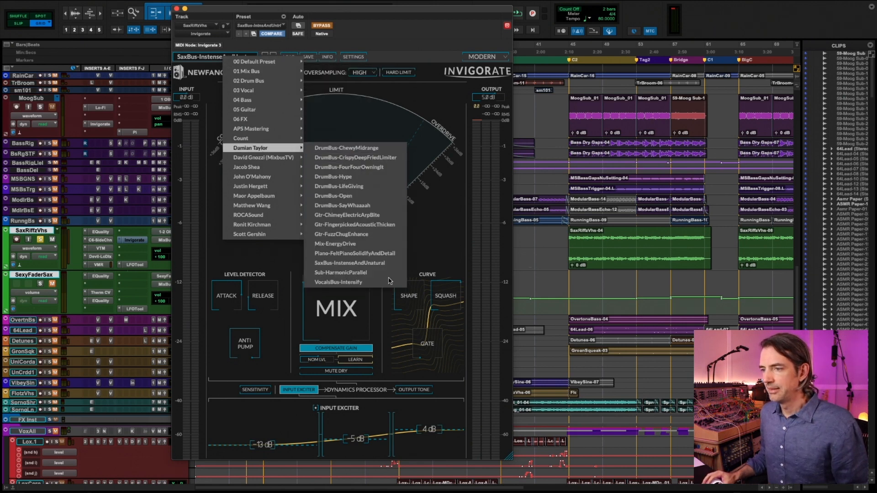
pyautogui.click(382, 264)
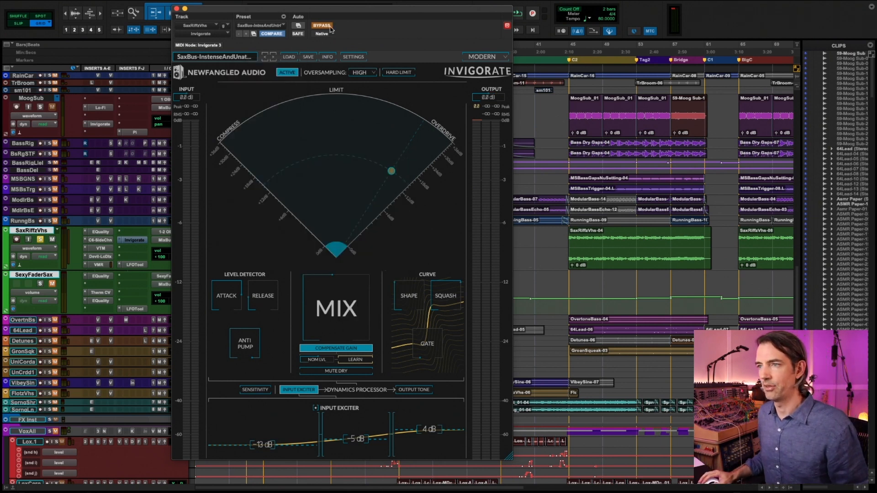
# Take the sax Invigorate out of bypass and set its Mix to 0%.
pyautogui.moveTo(338, 10); pyautogui.dragTo(411, 7)
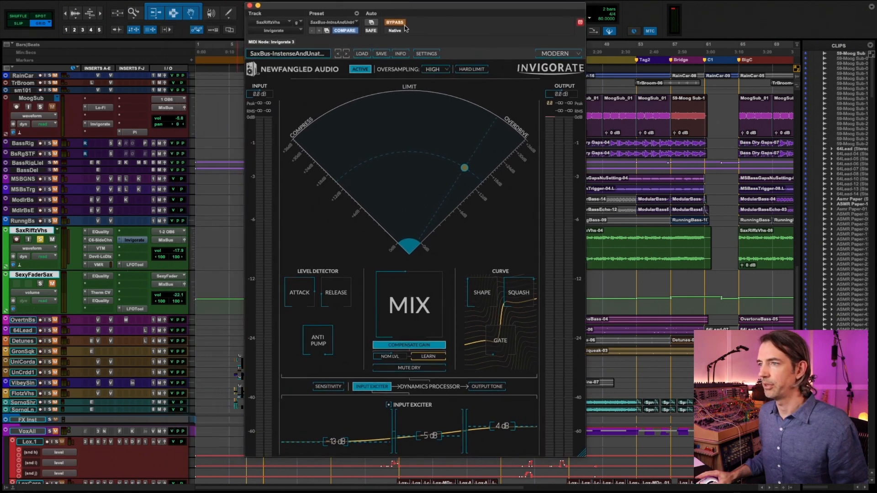
pyautogui.click(402, 24)
pyautogui.moveTo(402, 311); pyautogui.dragTo(387, 423)
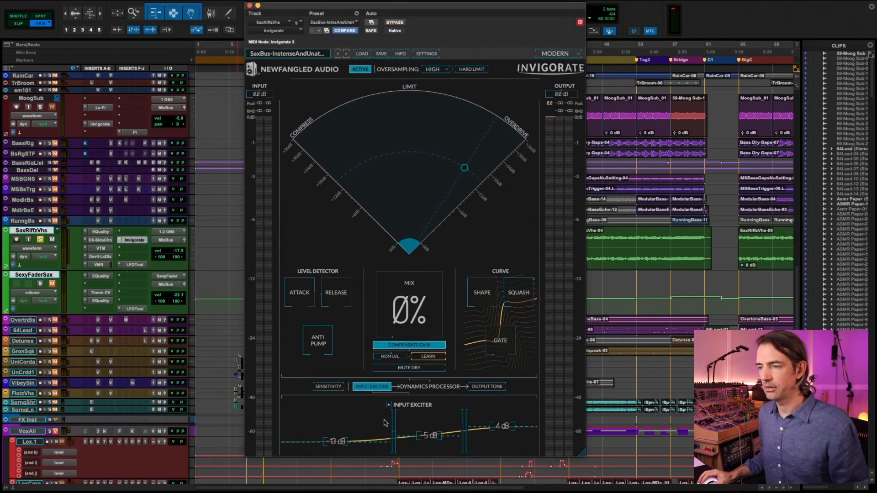
# Play the sax while turning the Mix fully up, stop playback, and show the Sensitivity and Output Tone settings.
pyautogui.press('space')
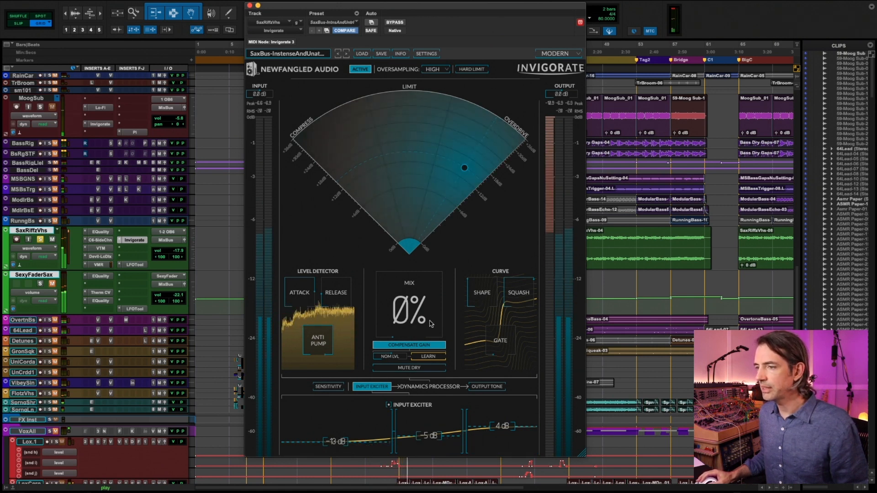
pyautogui.moveTo(427, 314); pyautogui.dragTo(436, 211)
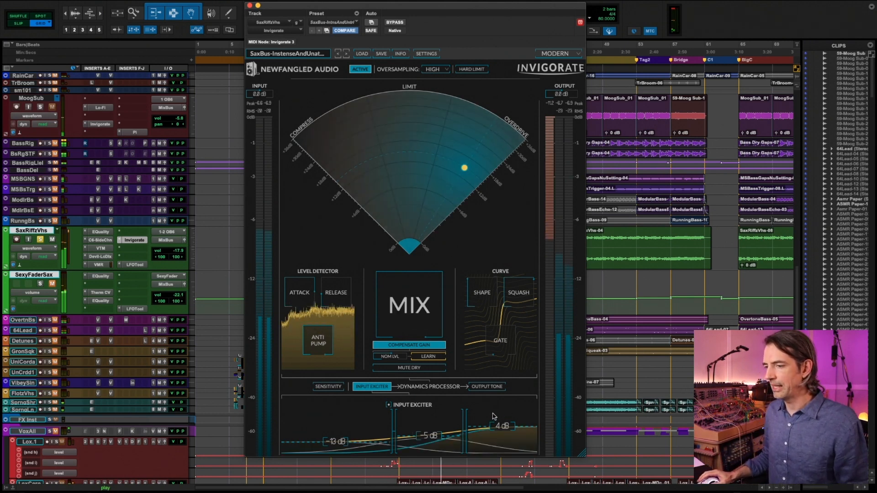
pyautogui.click(328, 386)
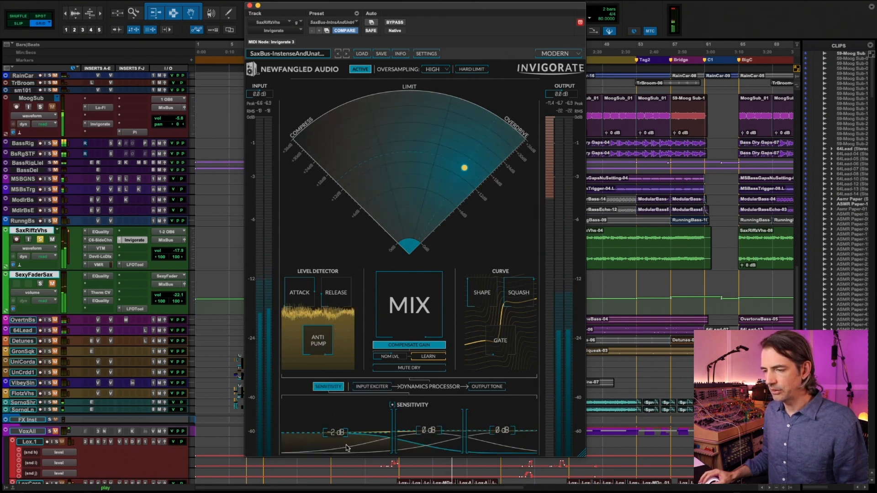
pyautogui.press('space')
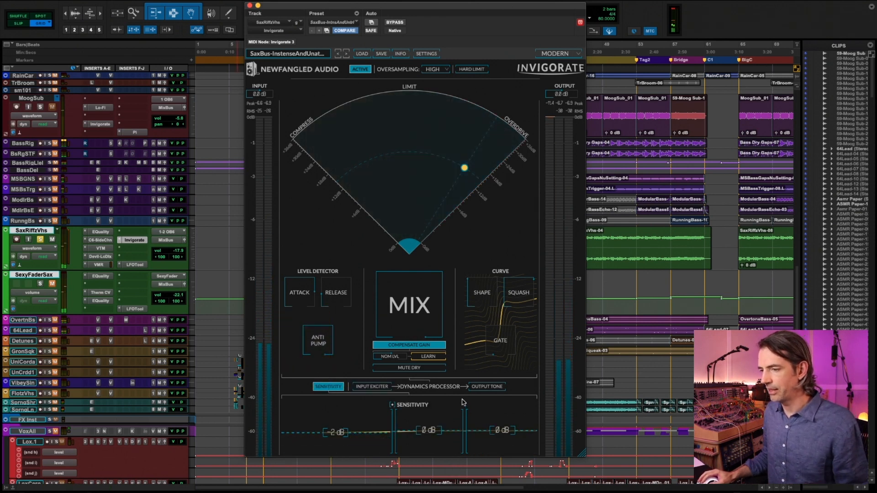
pyautogui.click(478, 387)
pyautogui.click(478, 388)
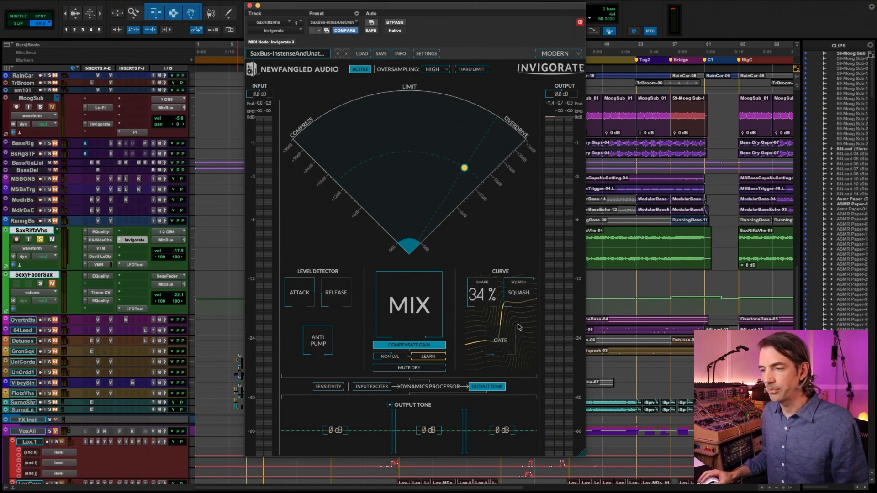
# Play the sax again, drop the Mix to 0%, and raise it to 18%.
pyautogui.press('space')
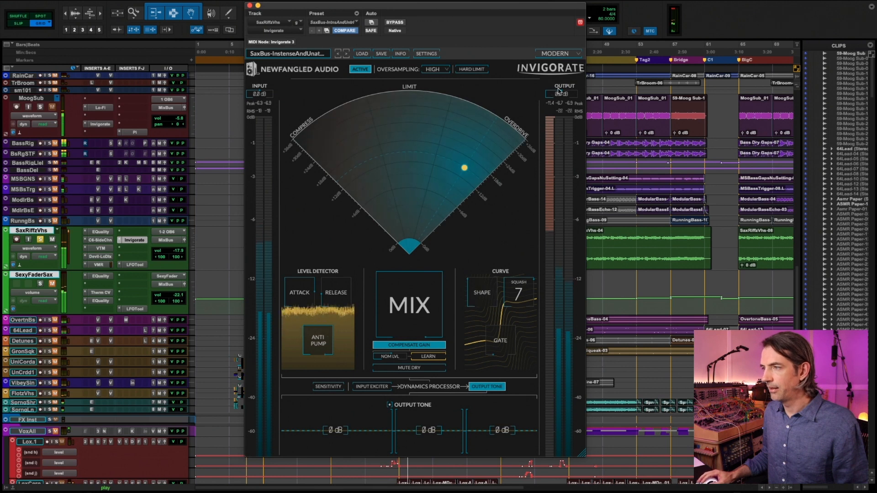
pyautogui.moveTo(396, 319); pyautogui.dragTo(388, 372)
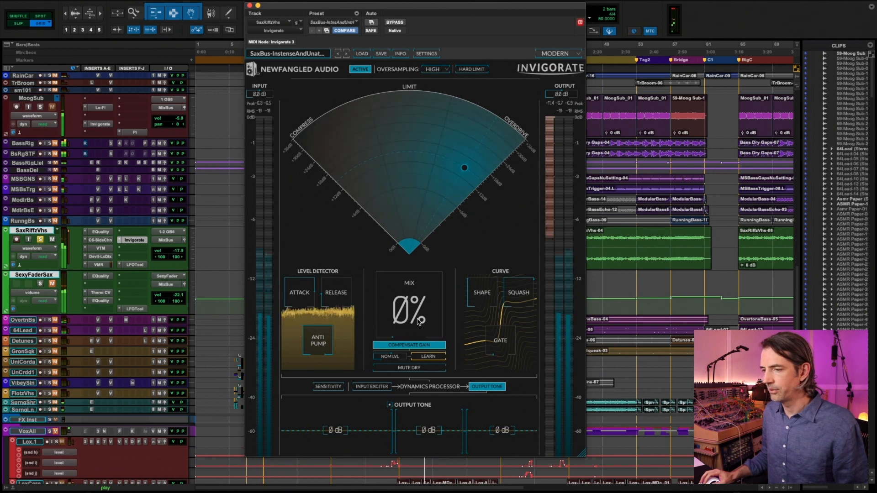
pyautogui.moveTo(418, 318); pyautogui.dragTo(415, 293)
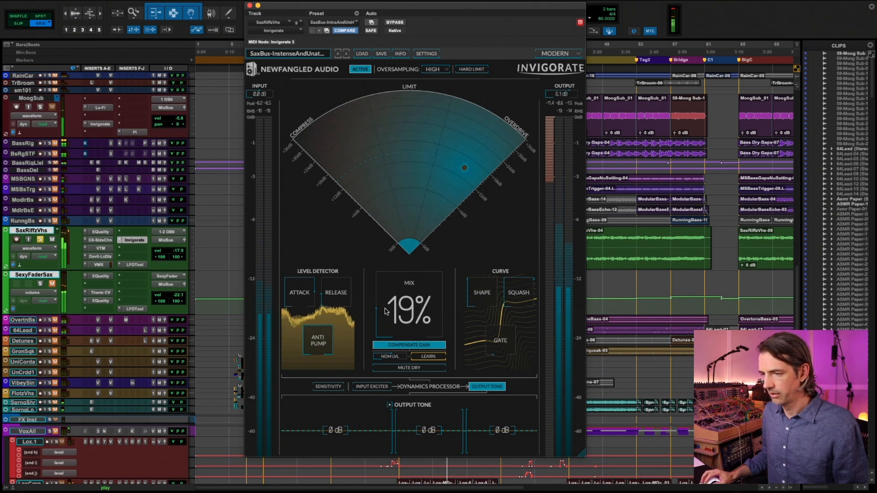
pyautogui.moveTo(390, 312); pyautogui.dragTo(390, 306)
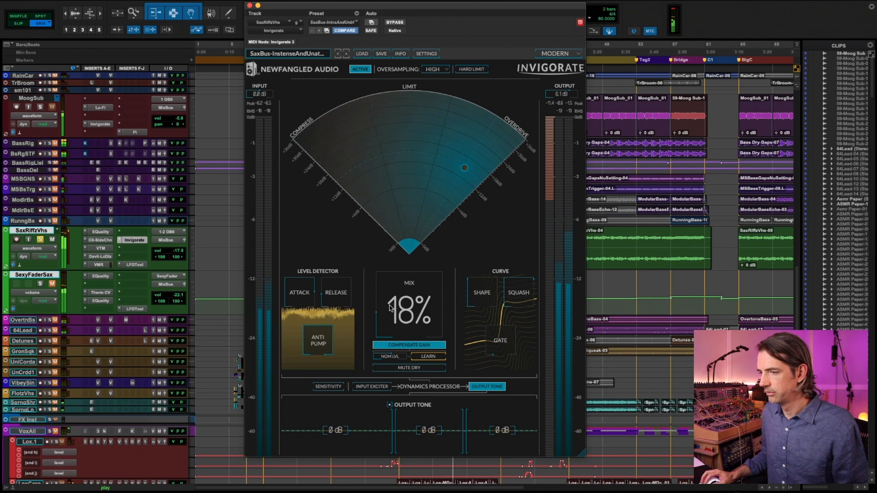